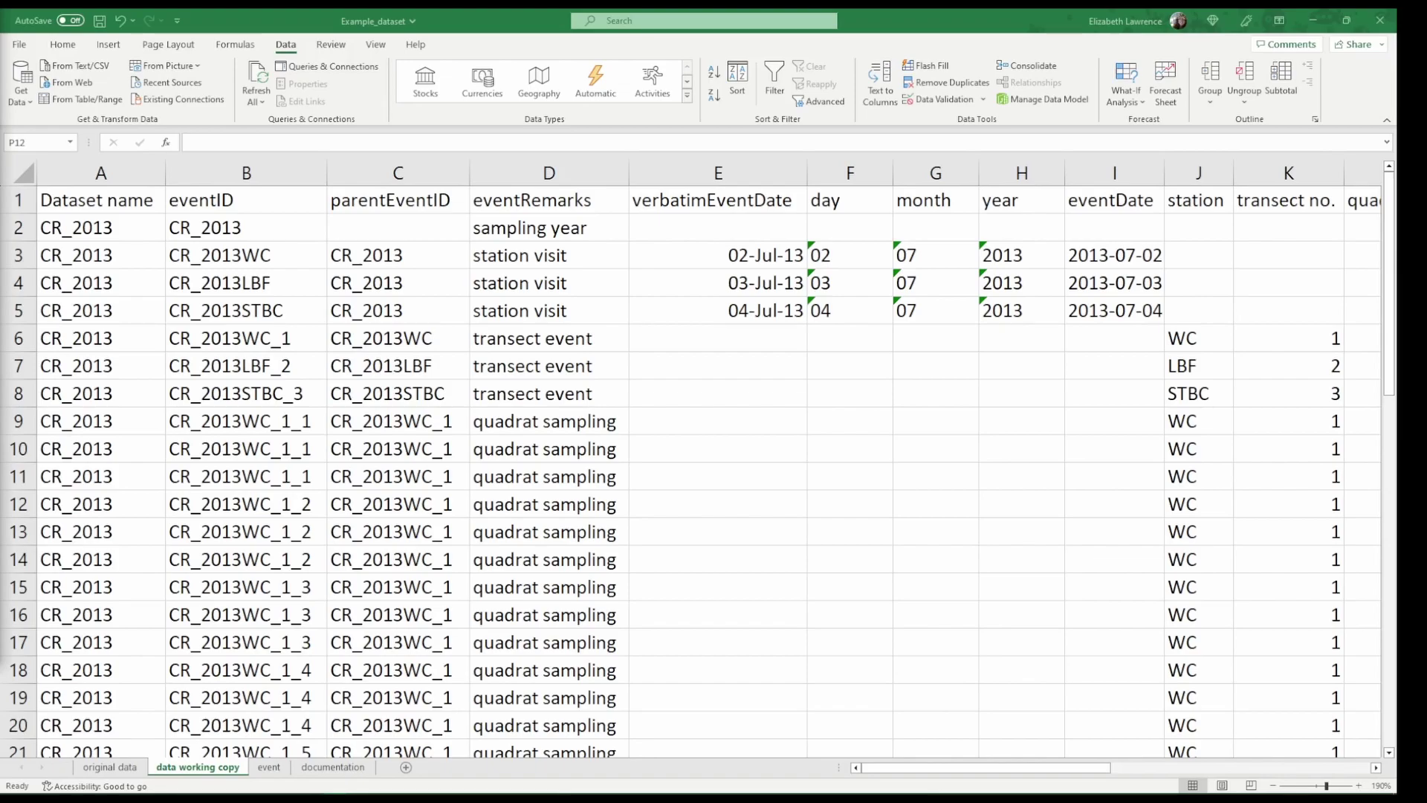
# Select columns B:C plus T and U (eventID, parentEventID, species, percent cover) and copy them.
pyautogui.click(248, 170)
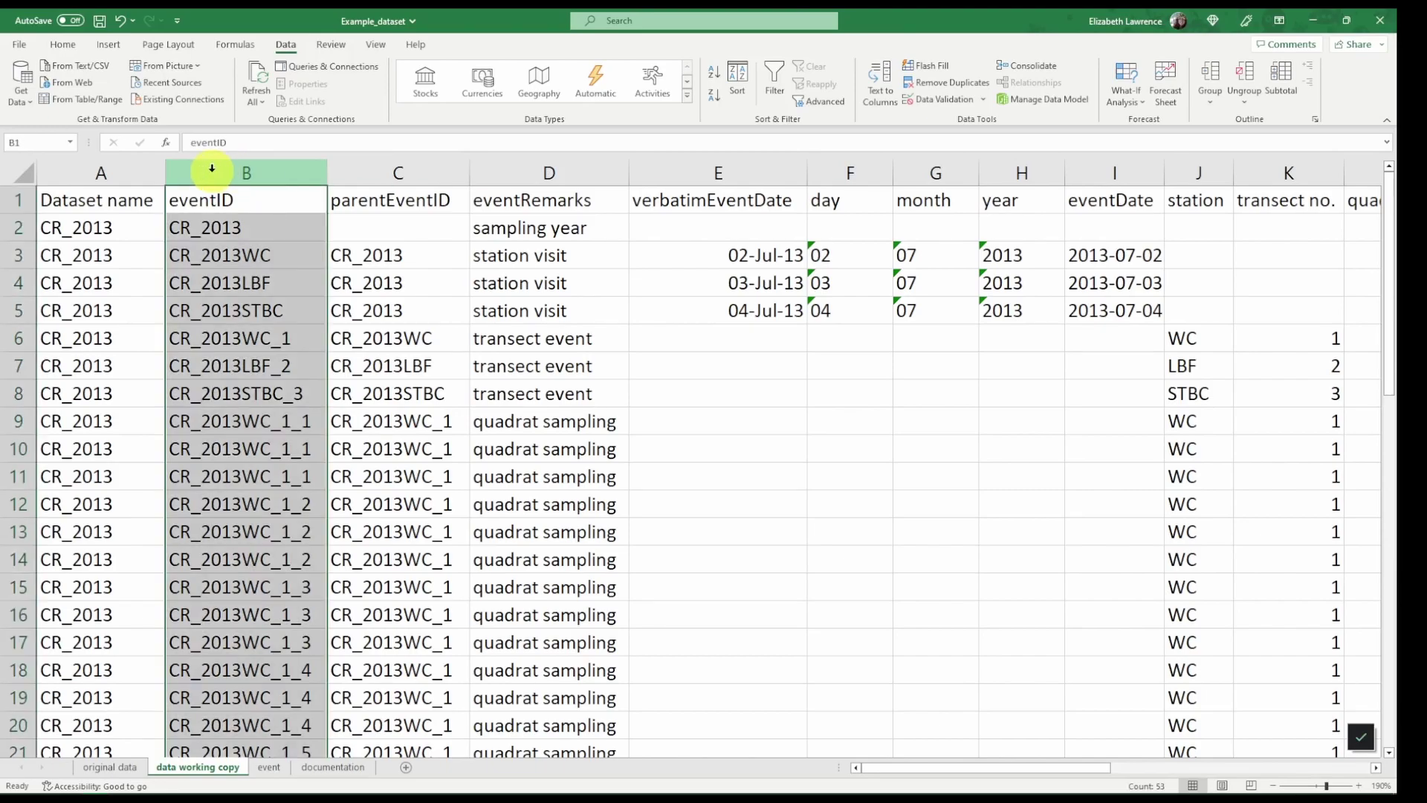
pyautogui.moveTo(231, 164); pyautogui.dragTo(389, 167)
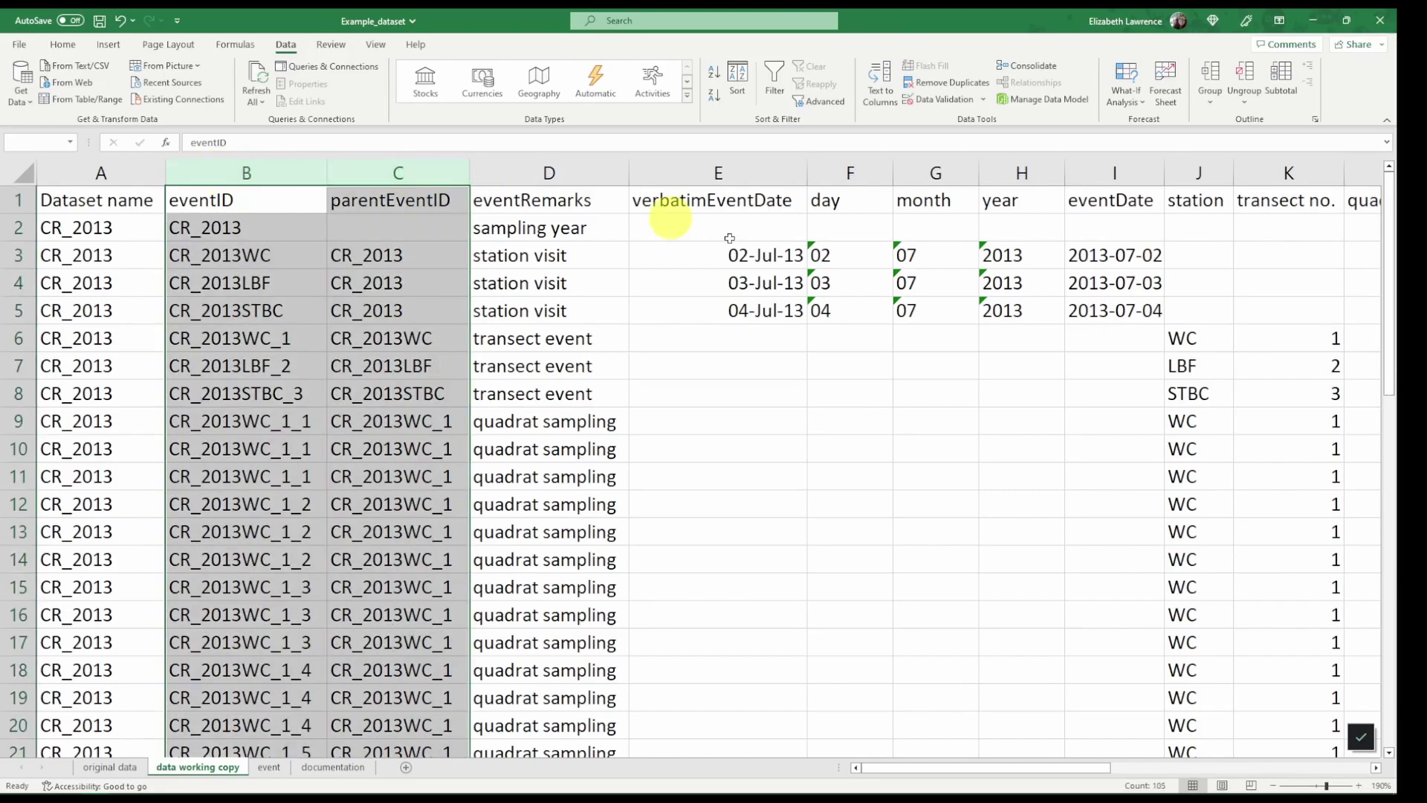
pyautogui.moveTo(876, 769); pyautogui.dragTo(1162, 758)
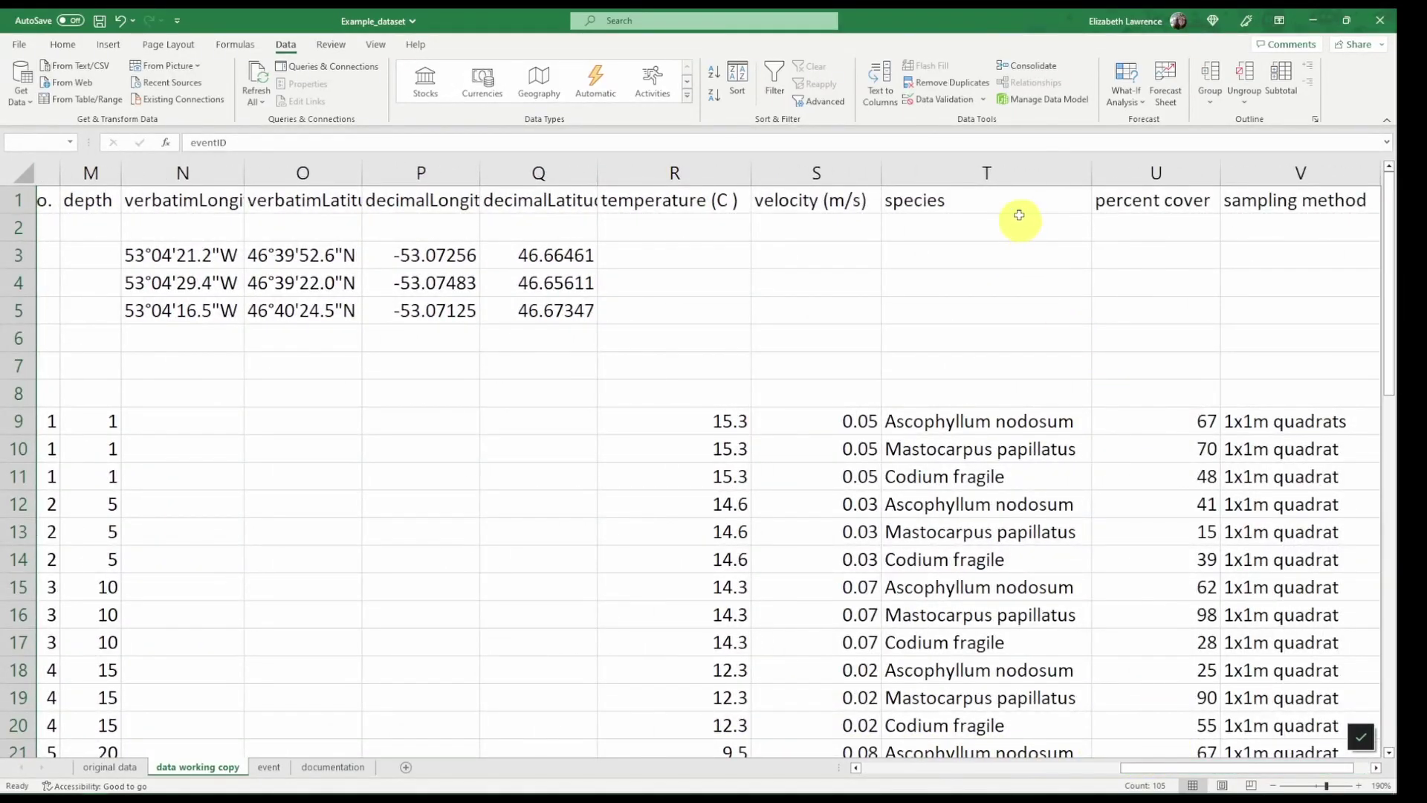
pyautogui.click(1009, 172)
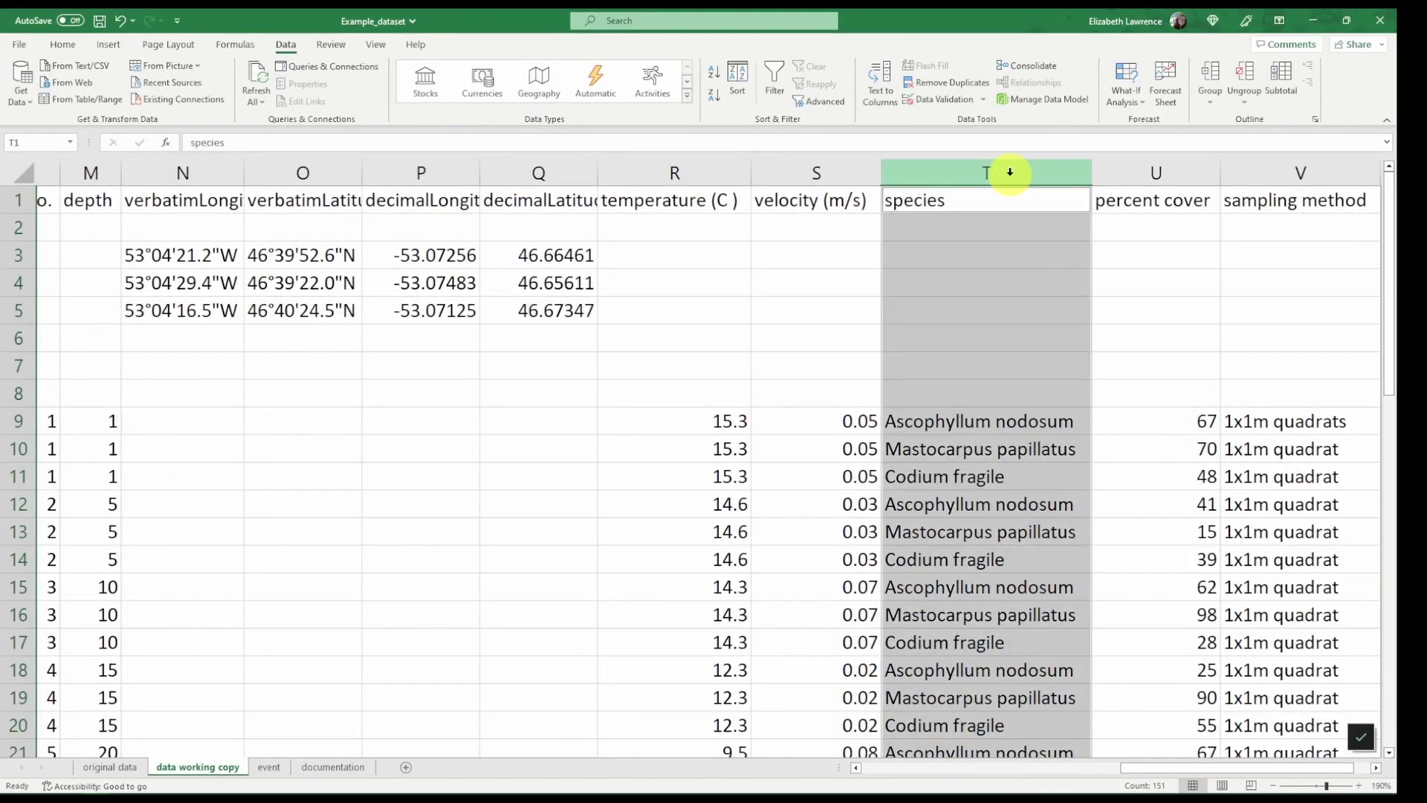
pyautogui.keyDown('ctrl'); pyautogui.click(1124, 162); pyautogui.keyUp('ctrl')
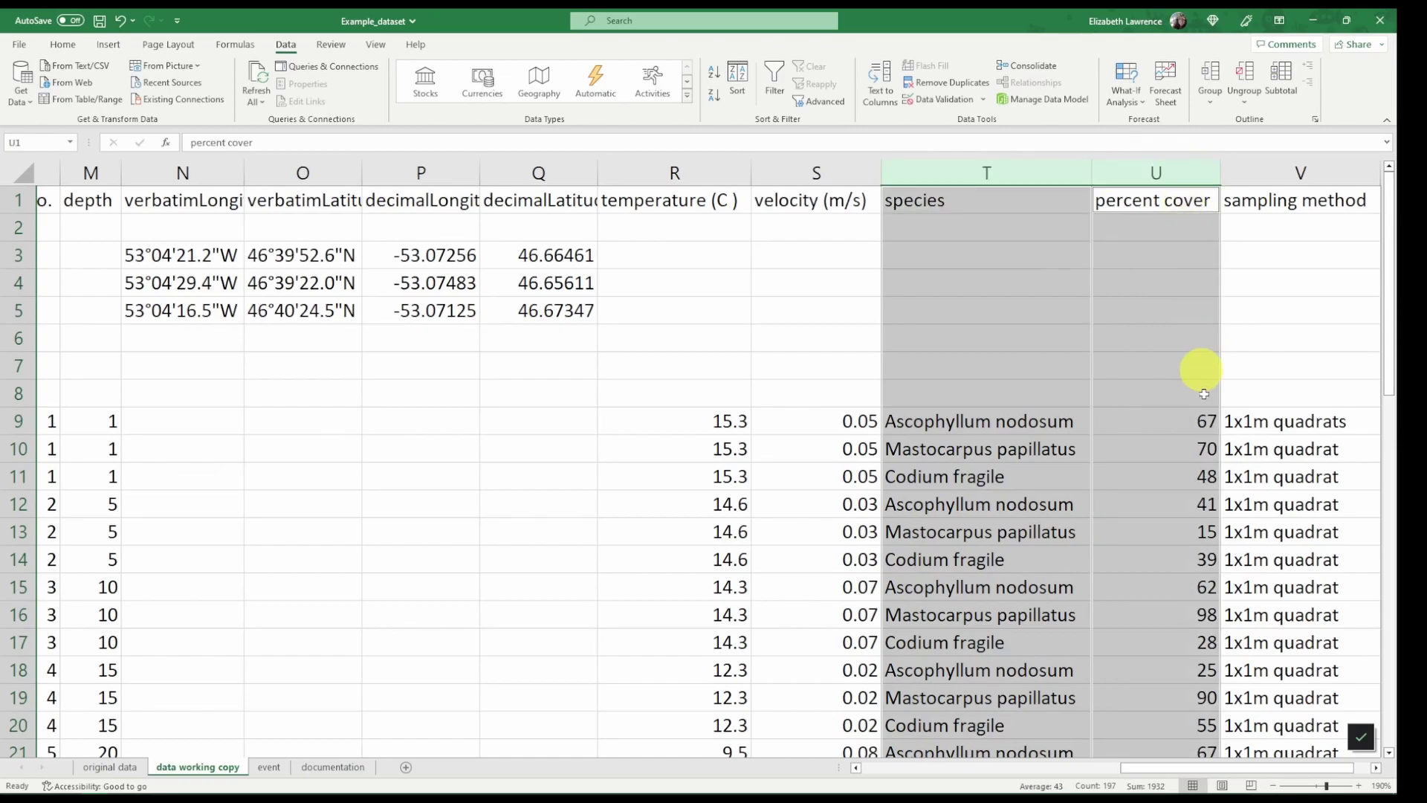
pyautogui.moveTo(1227, 768); pyautogui.dragTo(970, 778)
pyautogui.rightClick(423, 269)
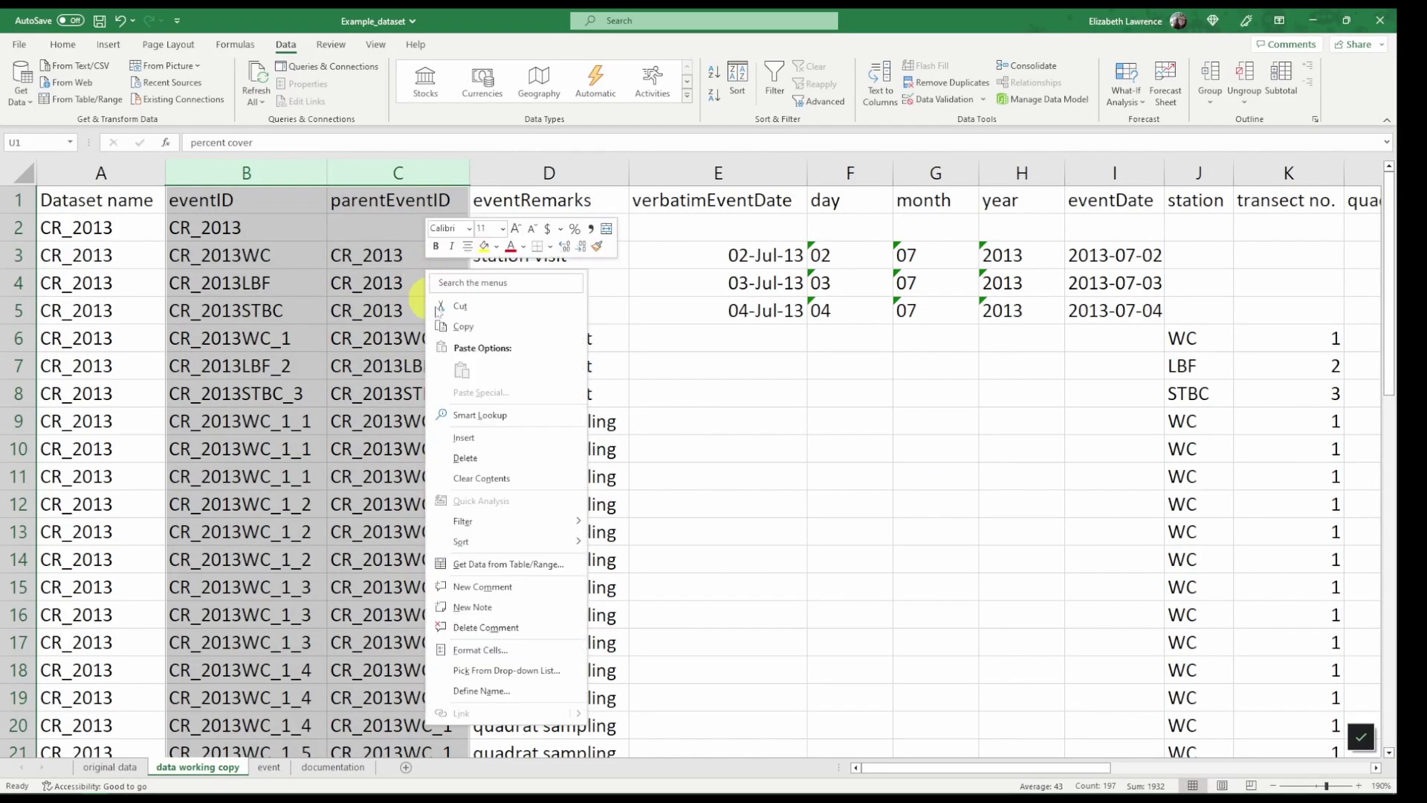
pyautogui.click(440, 329)
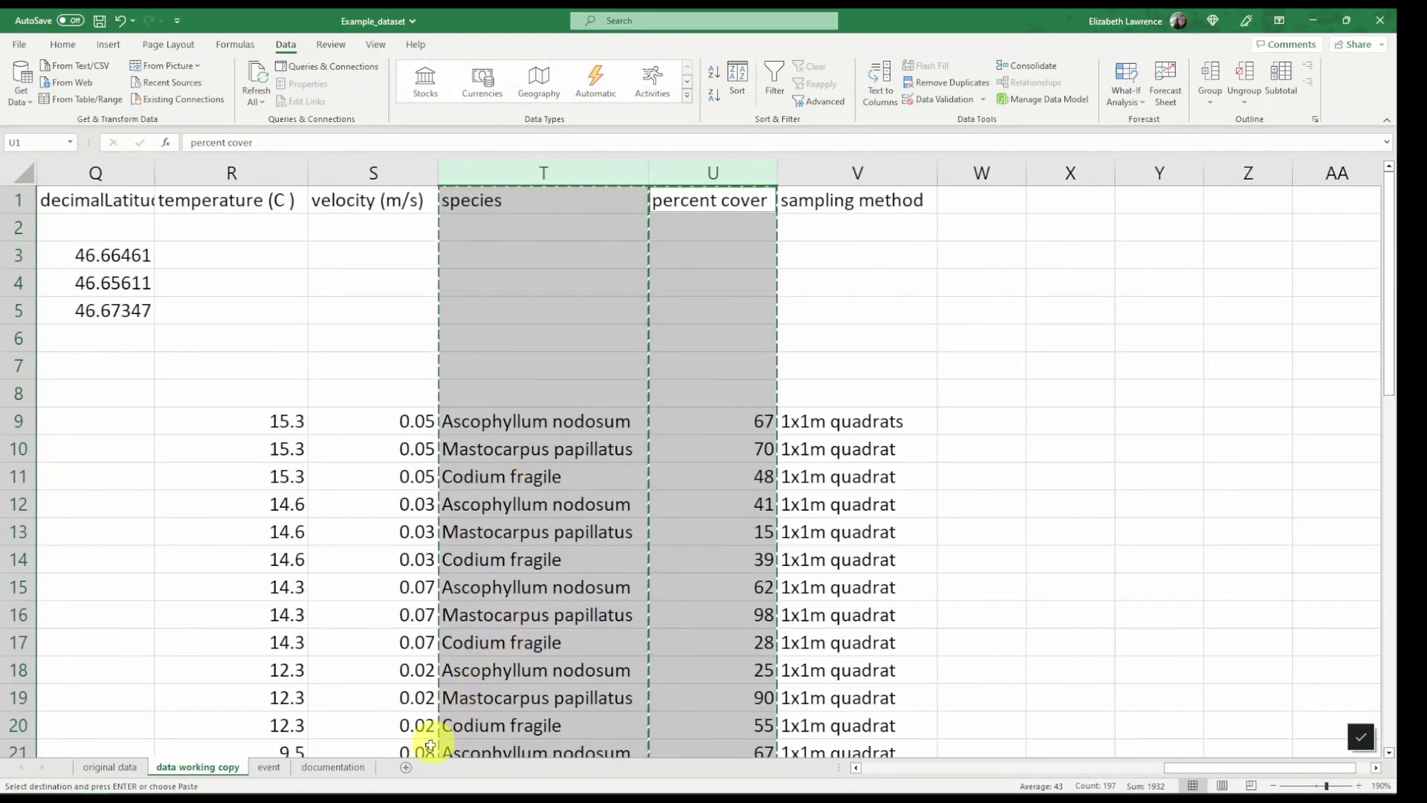
# Add a new sheet and name it 'occurrence'.
pyautogui.click(406, 767)
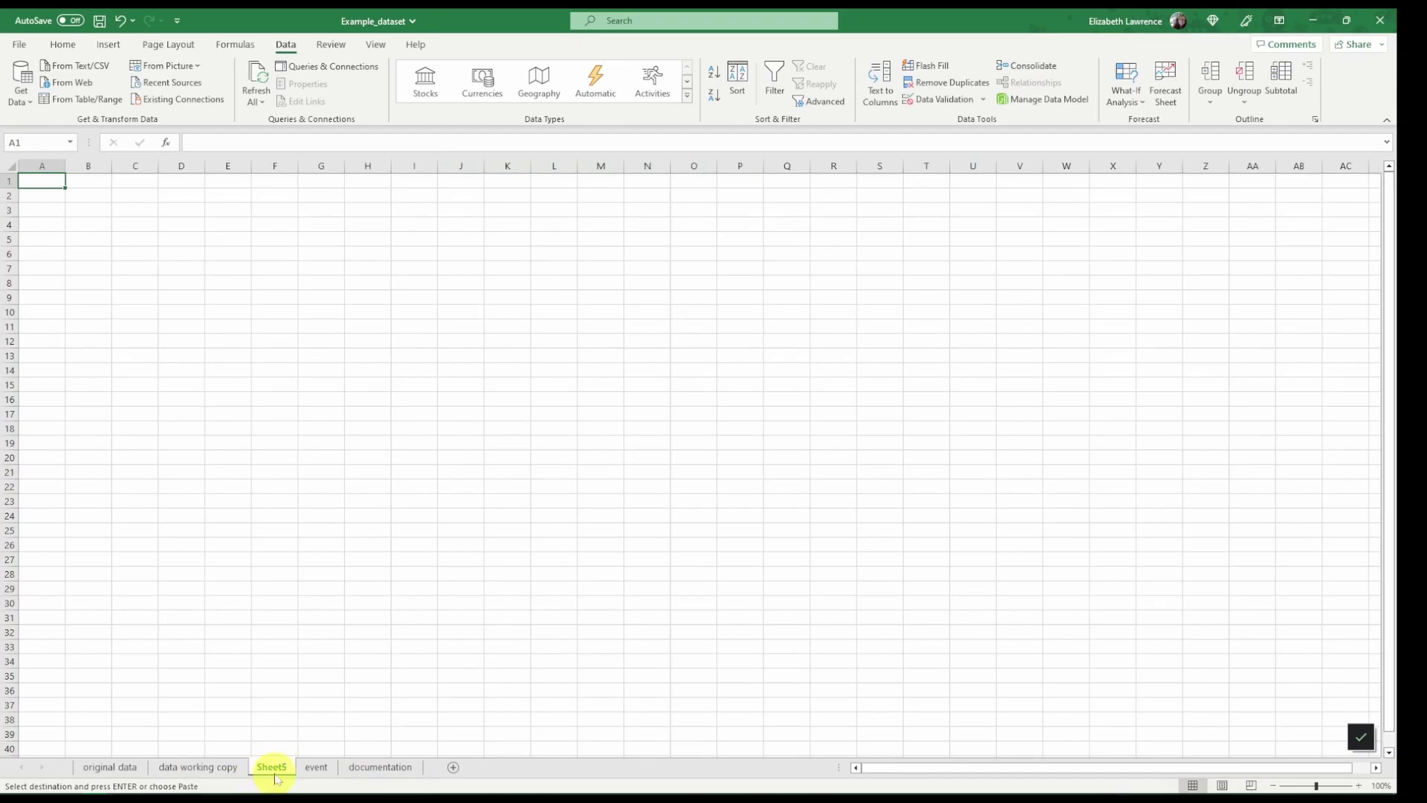
pyautogui.moveTo(270, 766); pyautogui.dragTo(324, 744)
pyautogui.write('occurrence')
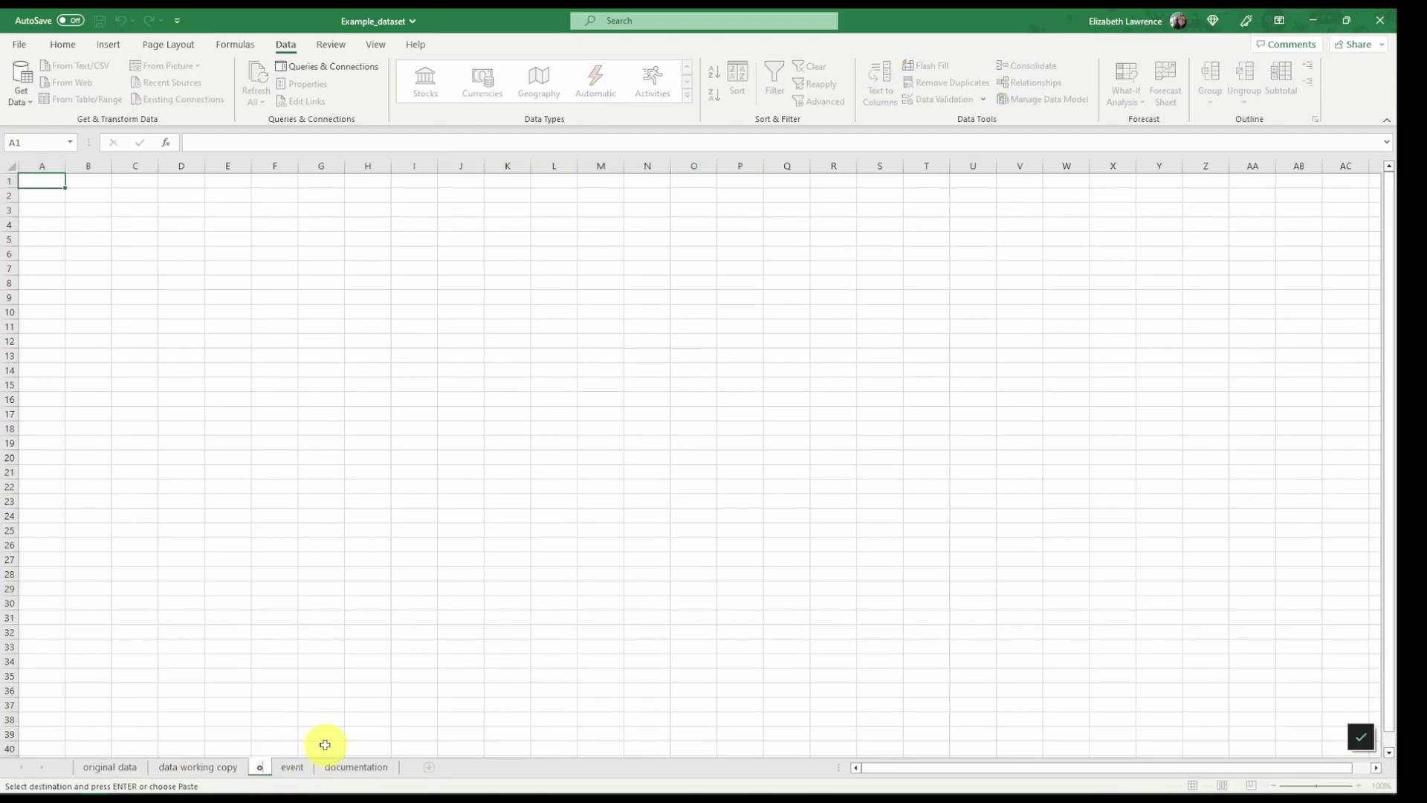
pyautogui.press('Return')
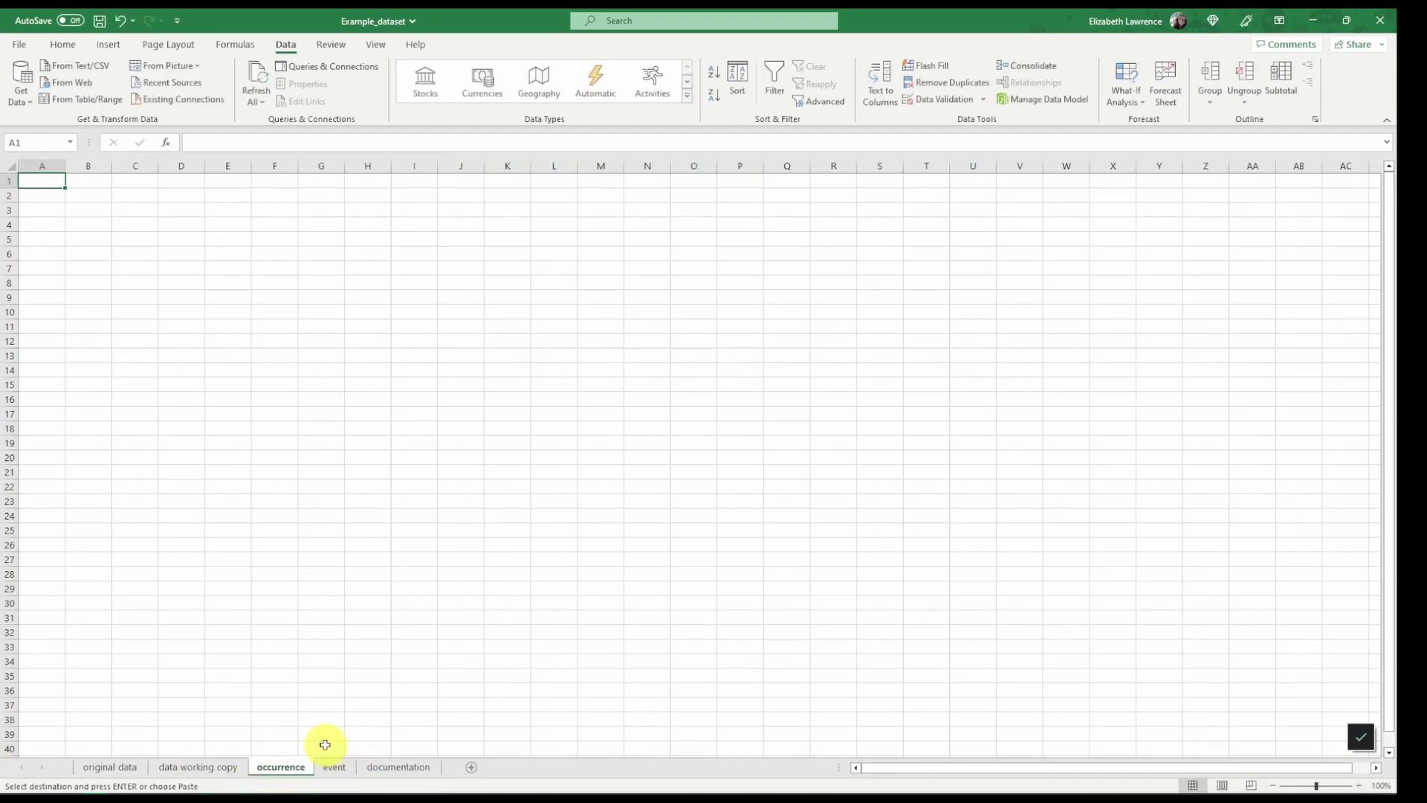
pyautogui.keyDown('ctrl'); pyautogui.scroll(3, 223, 342); pyautogui.keyUp('ctrl')
pyautogui.keyDown('ctrl'); pyautogui.scroll(2, 224, 341); pyautogui.keyUp('ctrl')
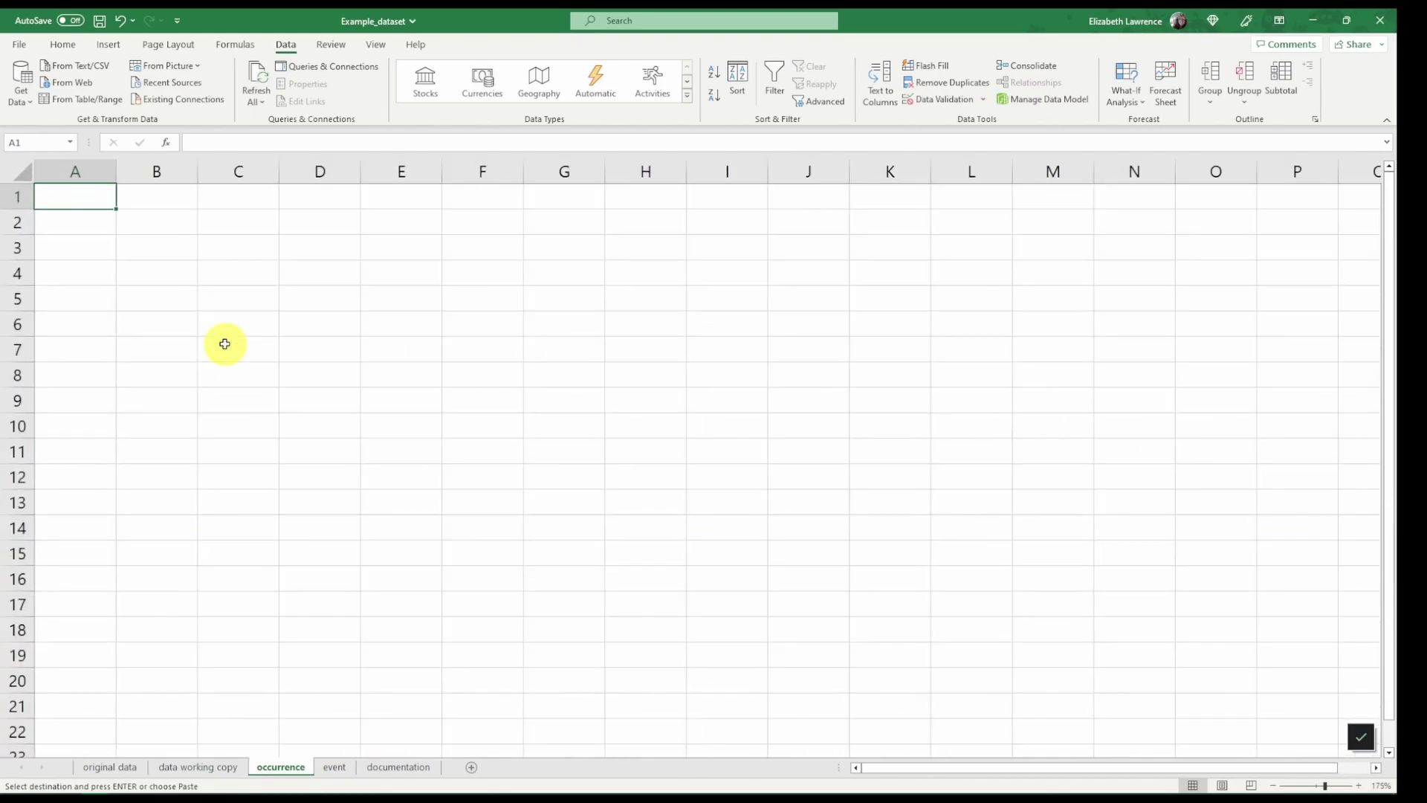
# Paste the four copied columns into the occurrence sheet starting at A1.
pyautogui.rightClick(87, 210)
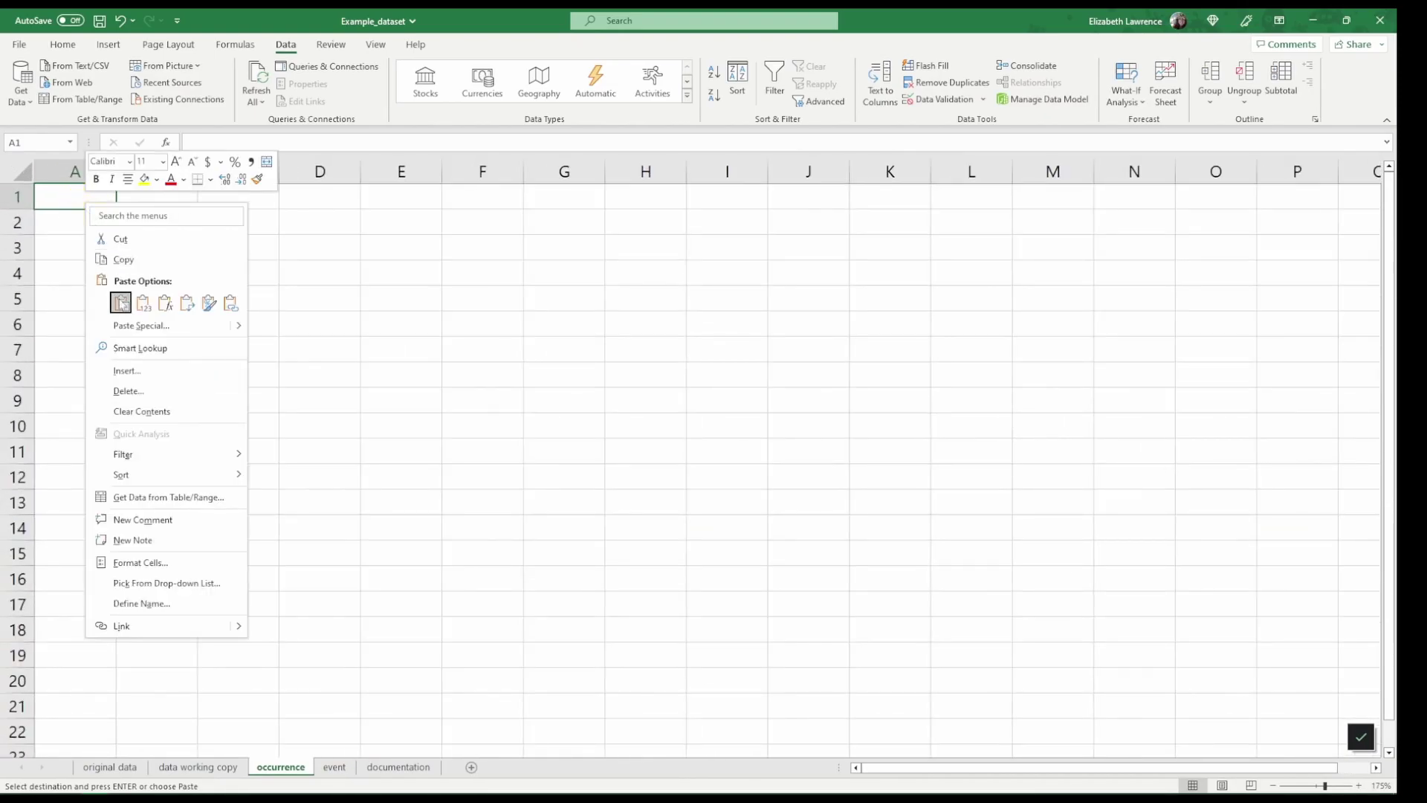
pyautogui.click(112, 302)
pyautogui.click(557, 293)
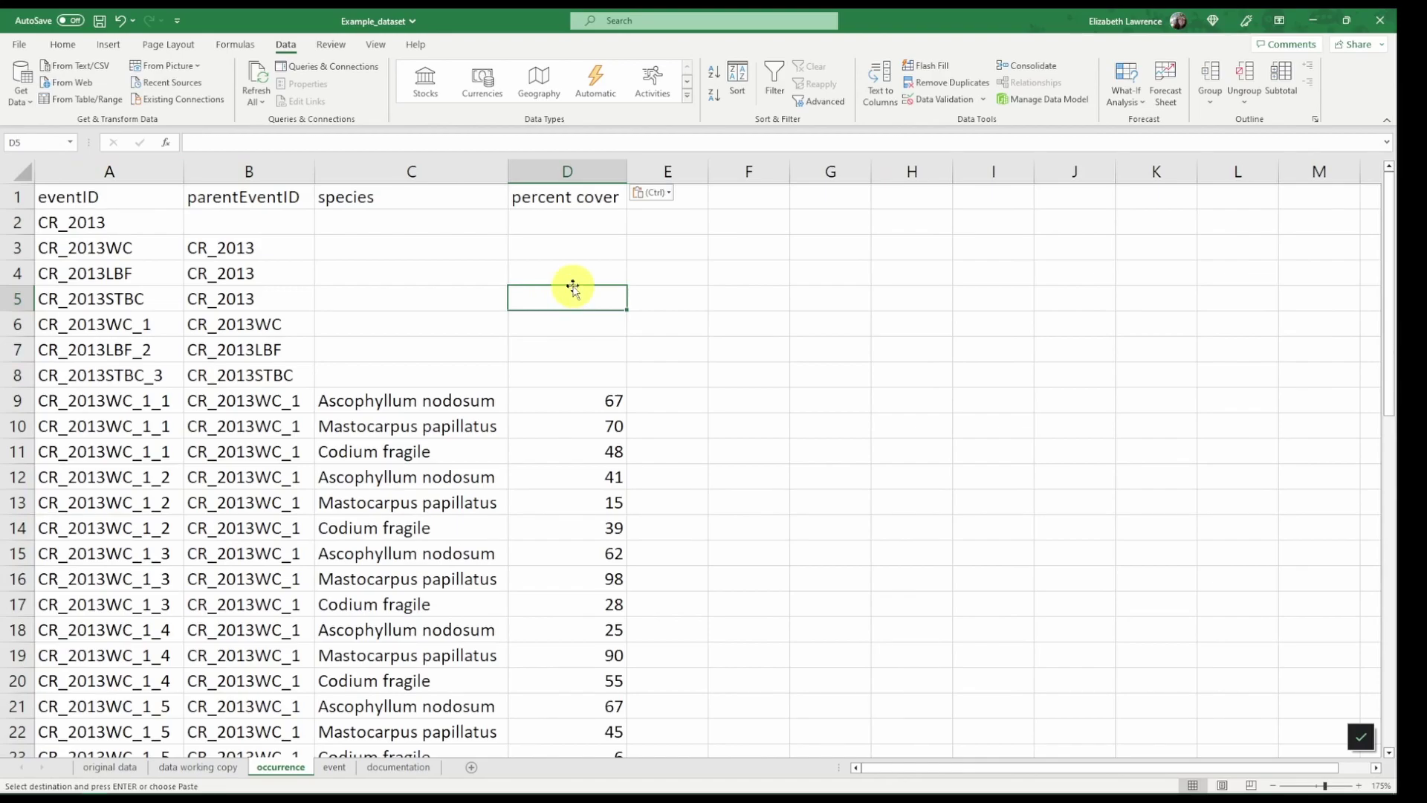
# Enter the headers occurrenceID, basisOfRecord and occurrenceStatus in cells E1, F1 and G1.
pyautogui.click(702, 202)
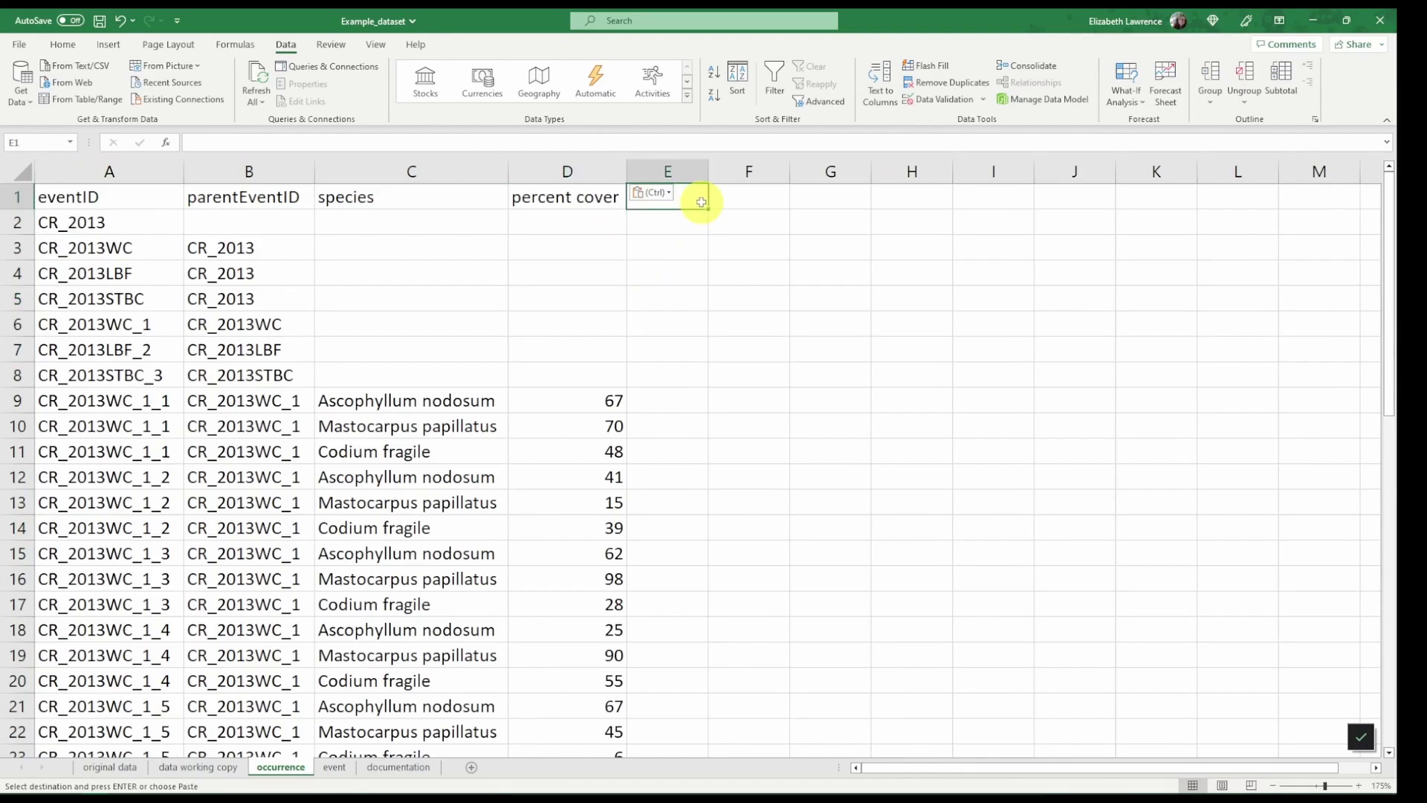
pyautogui.write('occurrence')
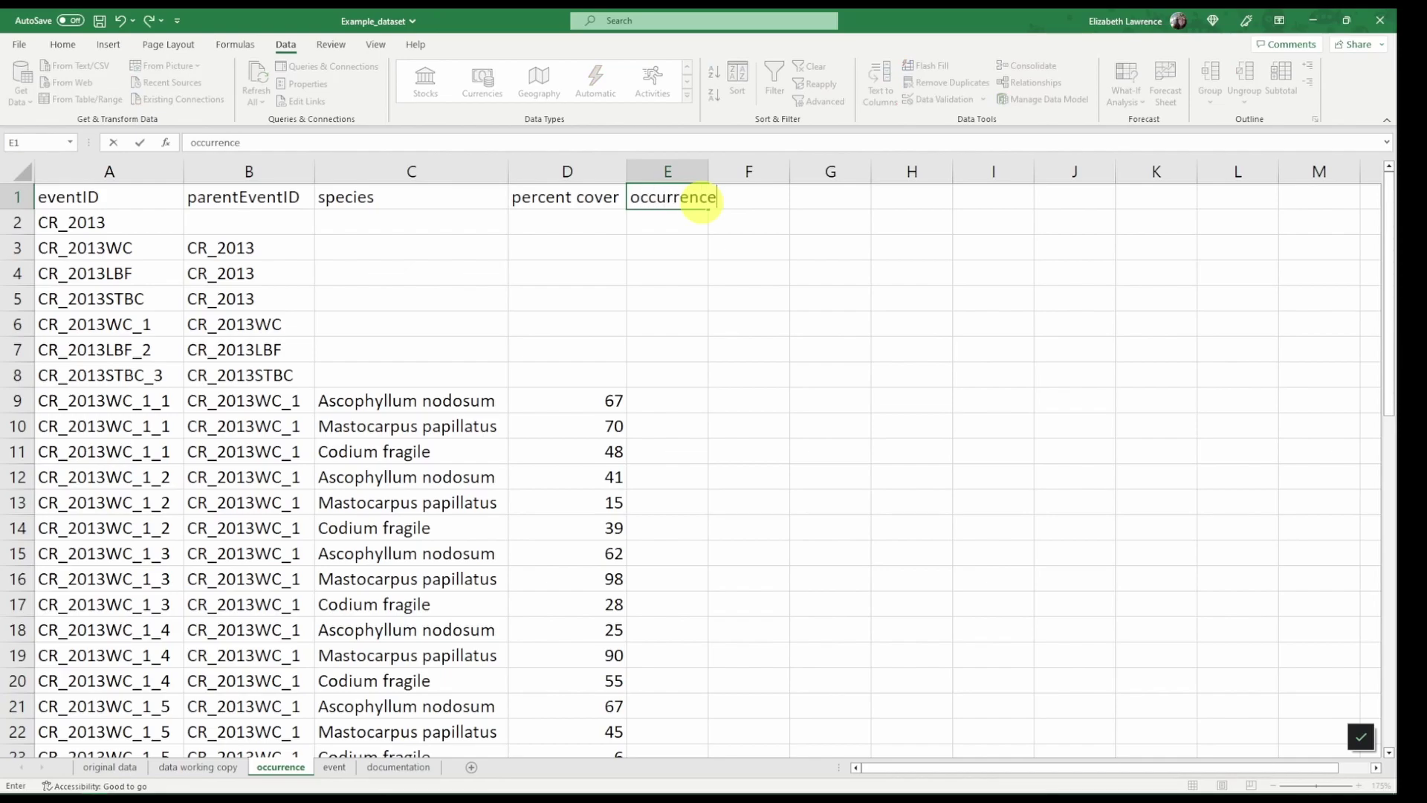
pyautogui.write('ID')
pyautogui.press('Tab')
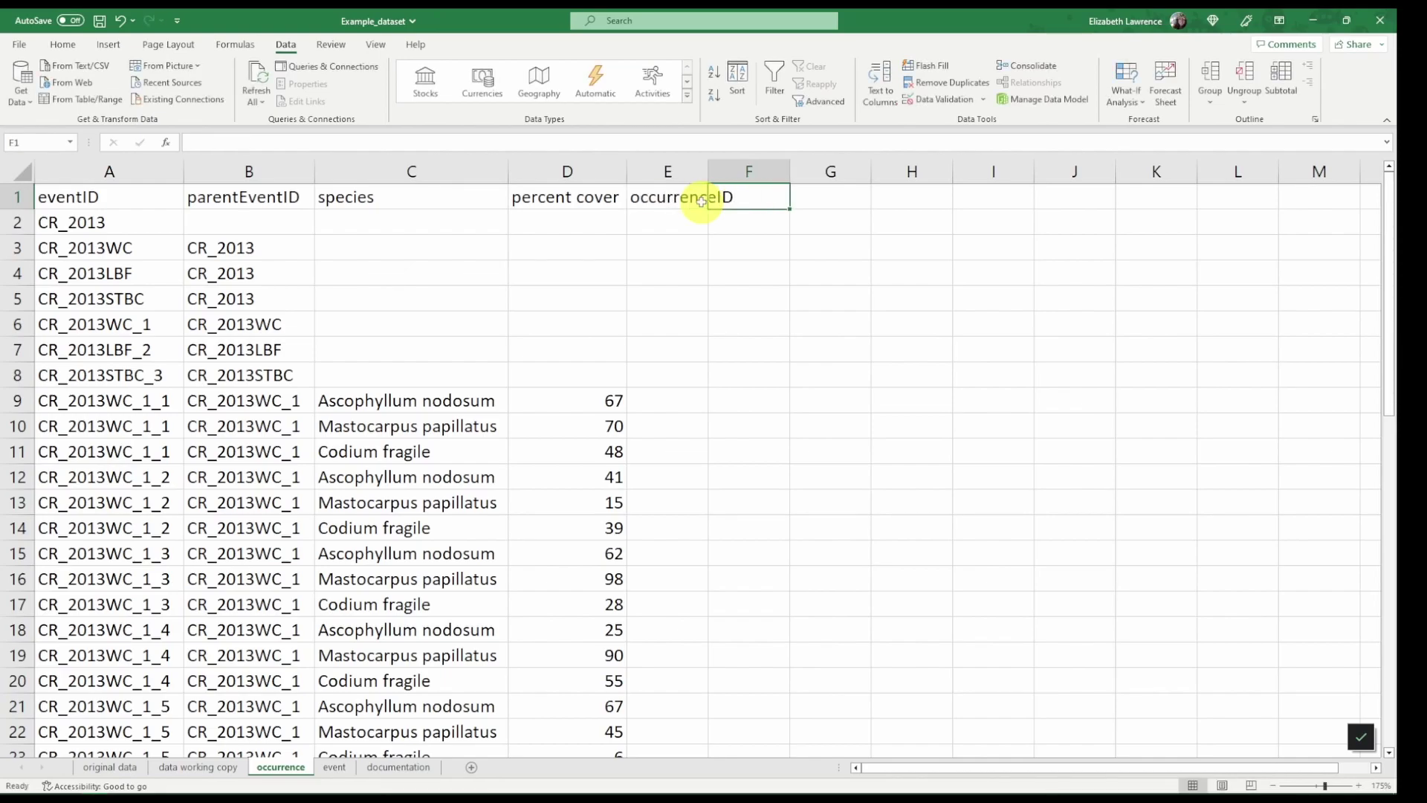
pyautogui.write('basisO')
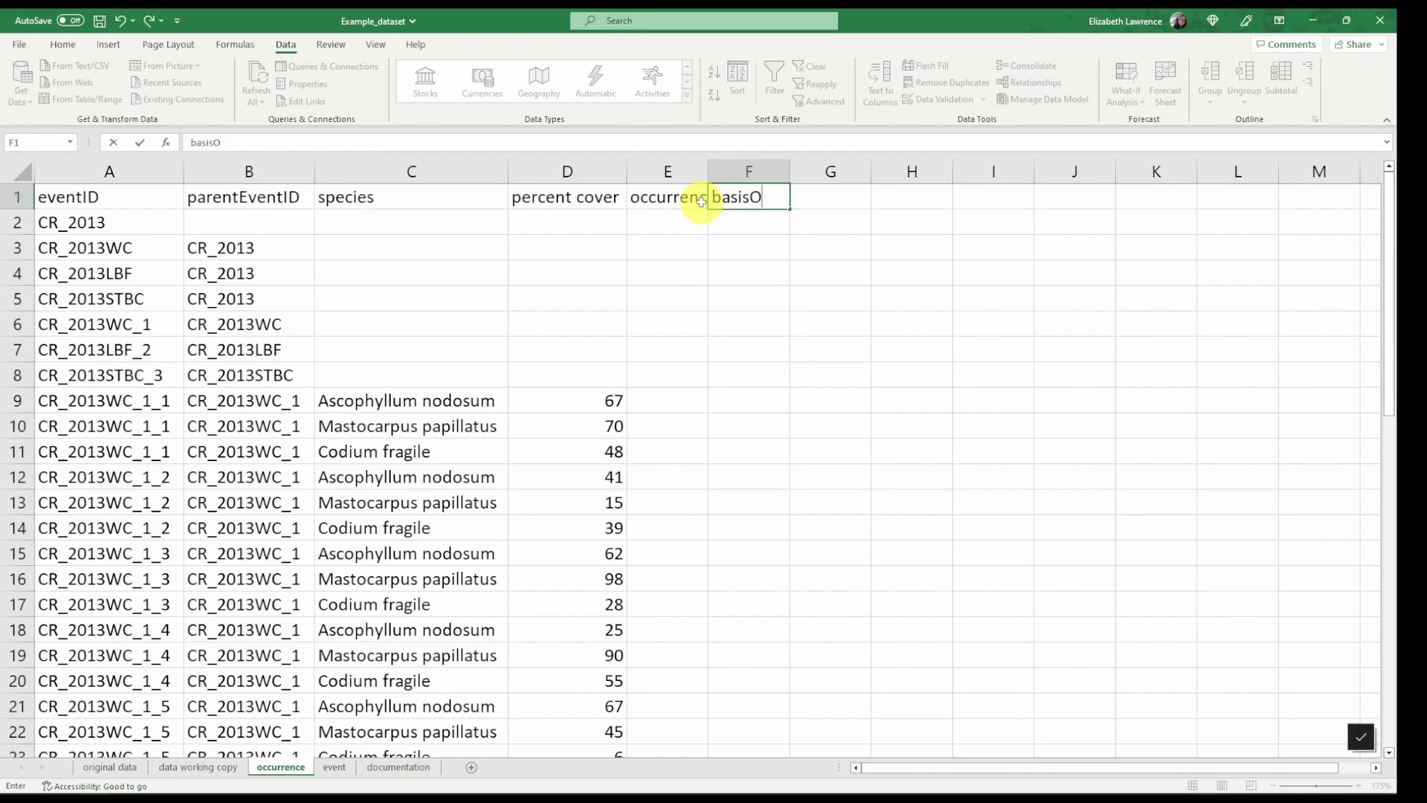
pyautogui.write('fRecrord')
pyautogui.press('Tab')
pyautogui.write('occu')
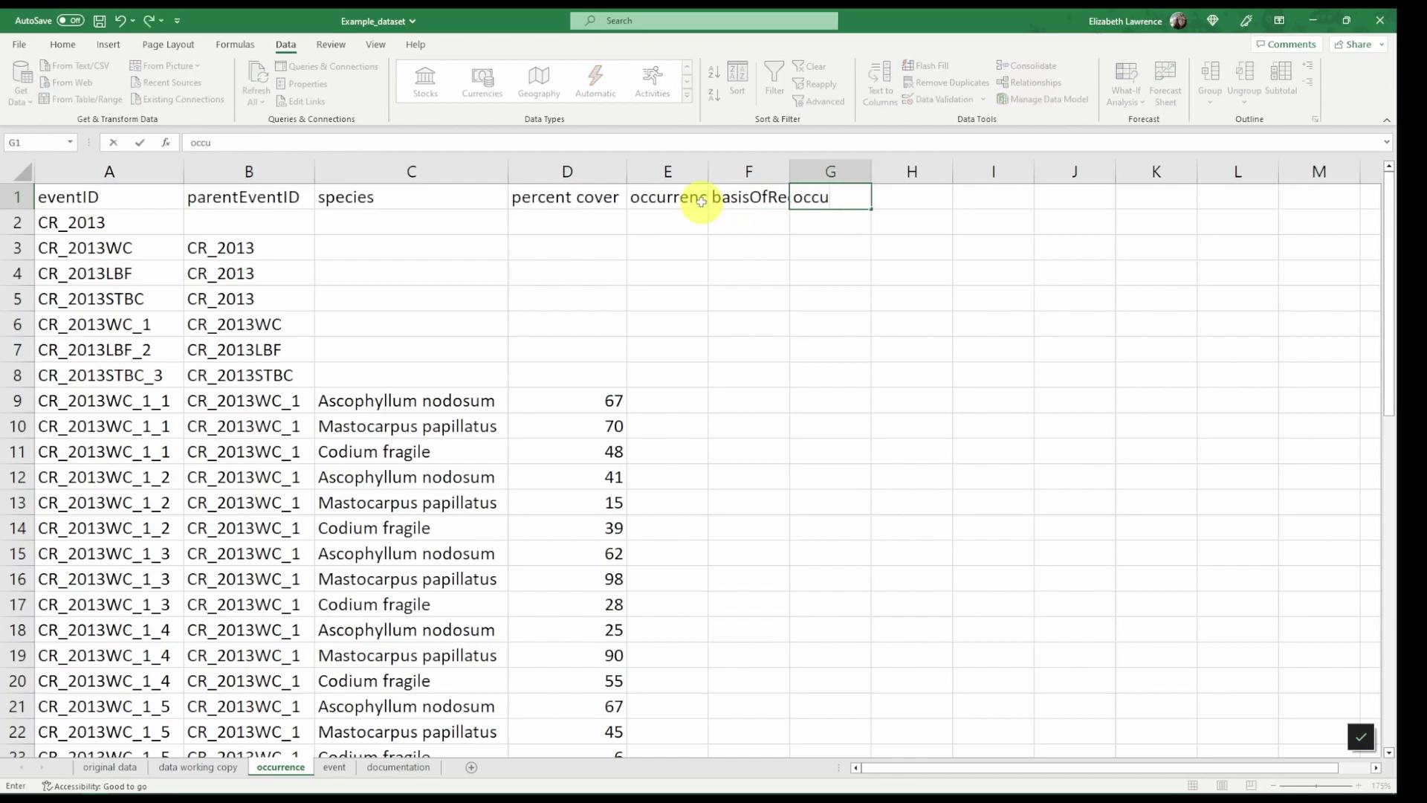
pyautogui.write('rrenceStatus')
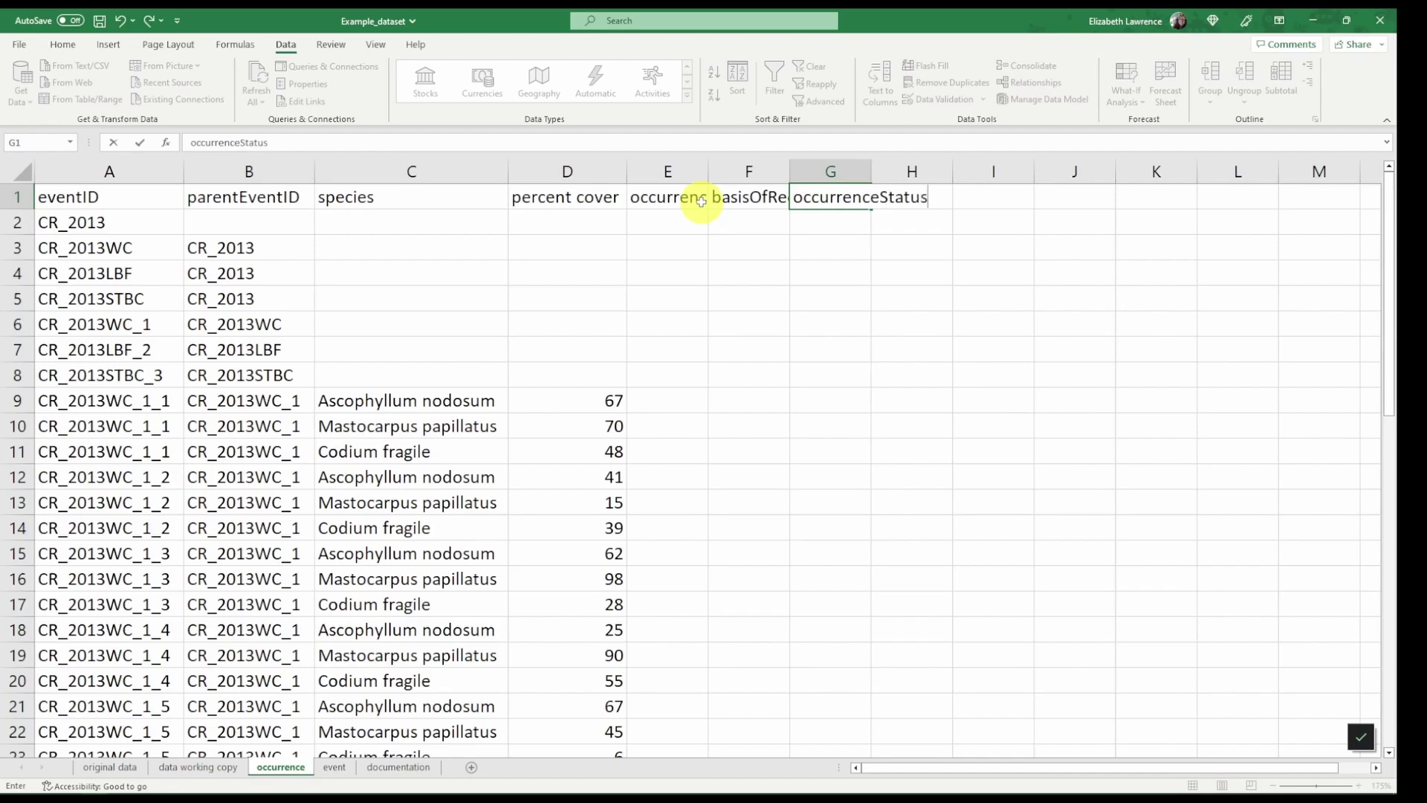
pyautogui.press('Return')
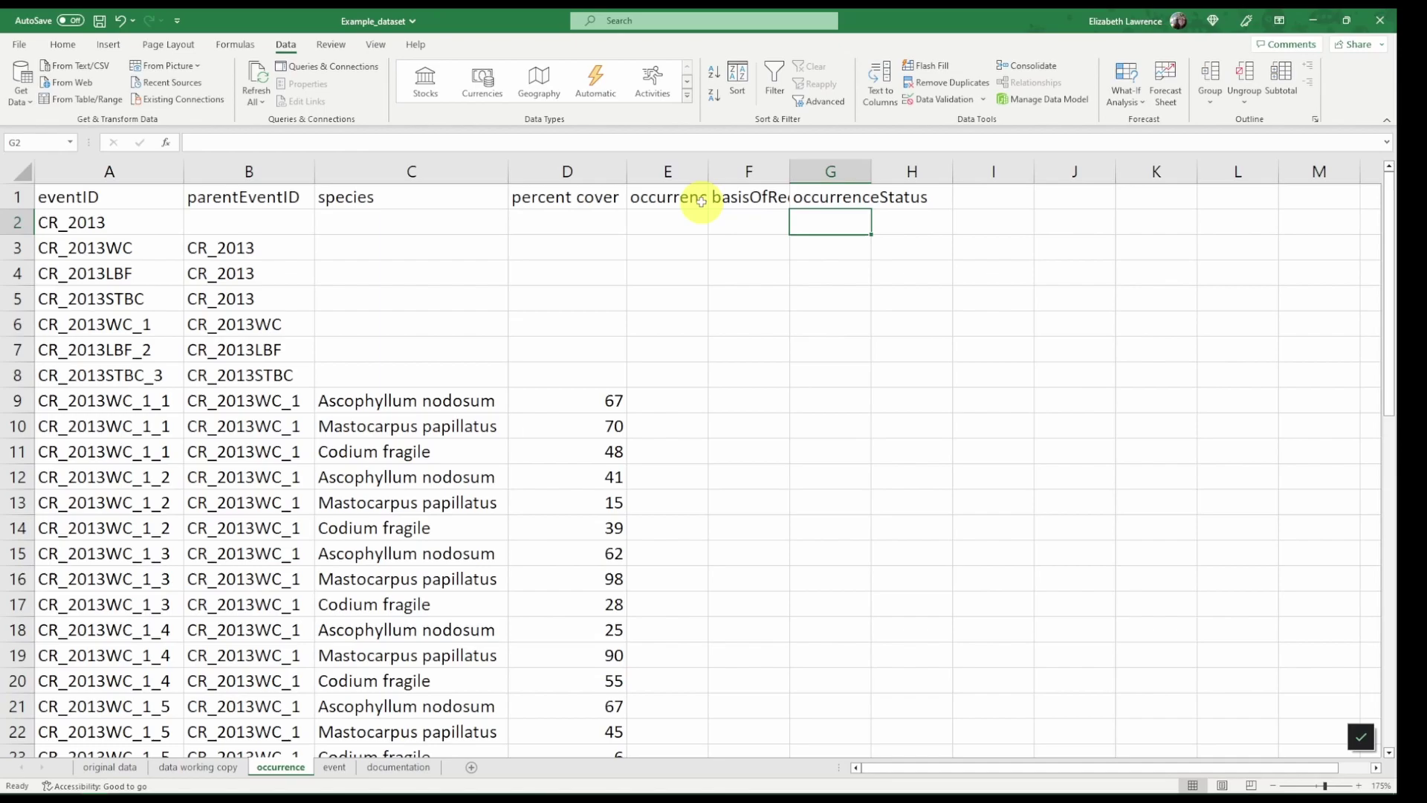
pyautogui.scroll(-3, 719, 467)
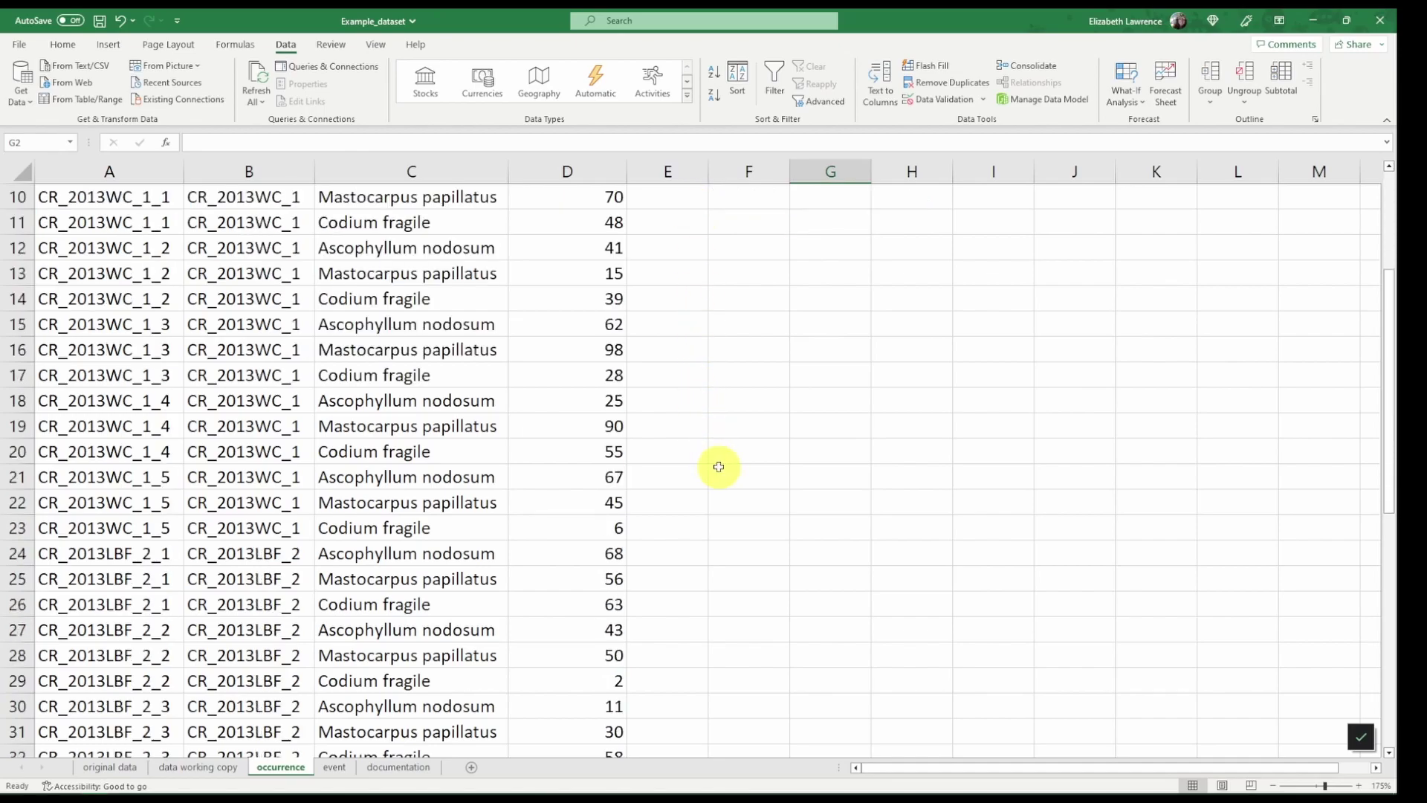
pyautogui.scroll(-2, 721, 466)
pyautogui.scroll(-1, 721, 466)
pyautogui.scroll(-2, 720, 465)
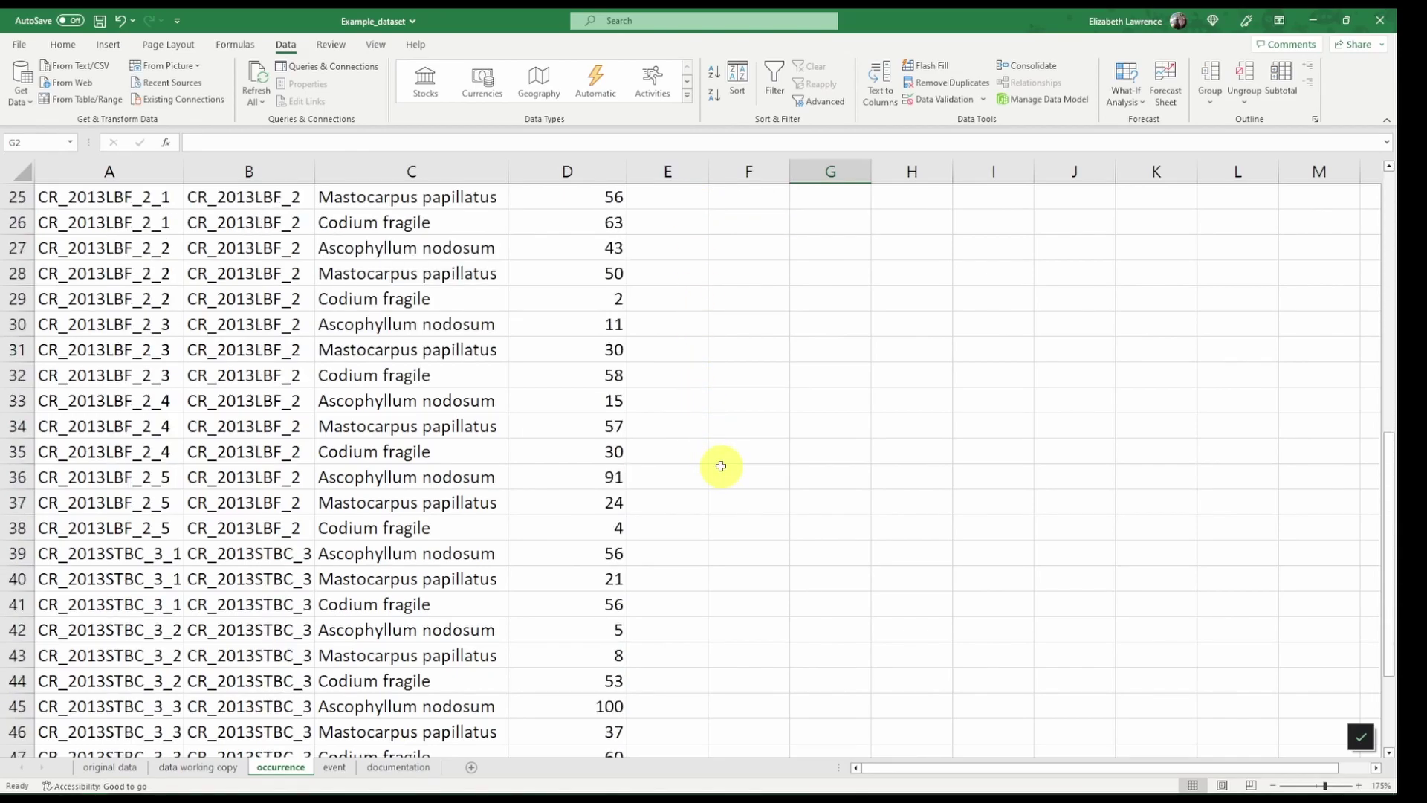
pyautogui.scroll(-3, 720, 466)
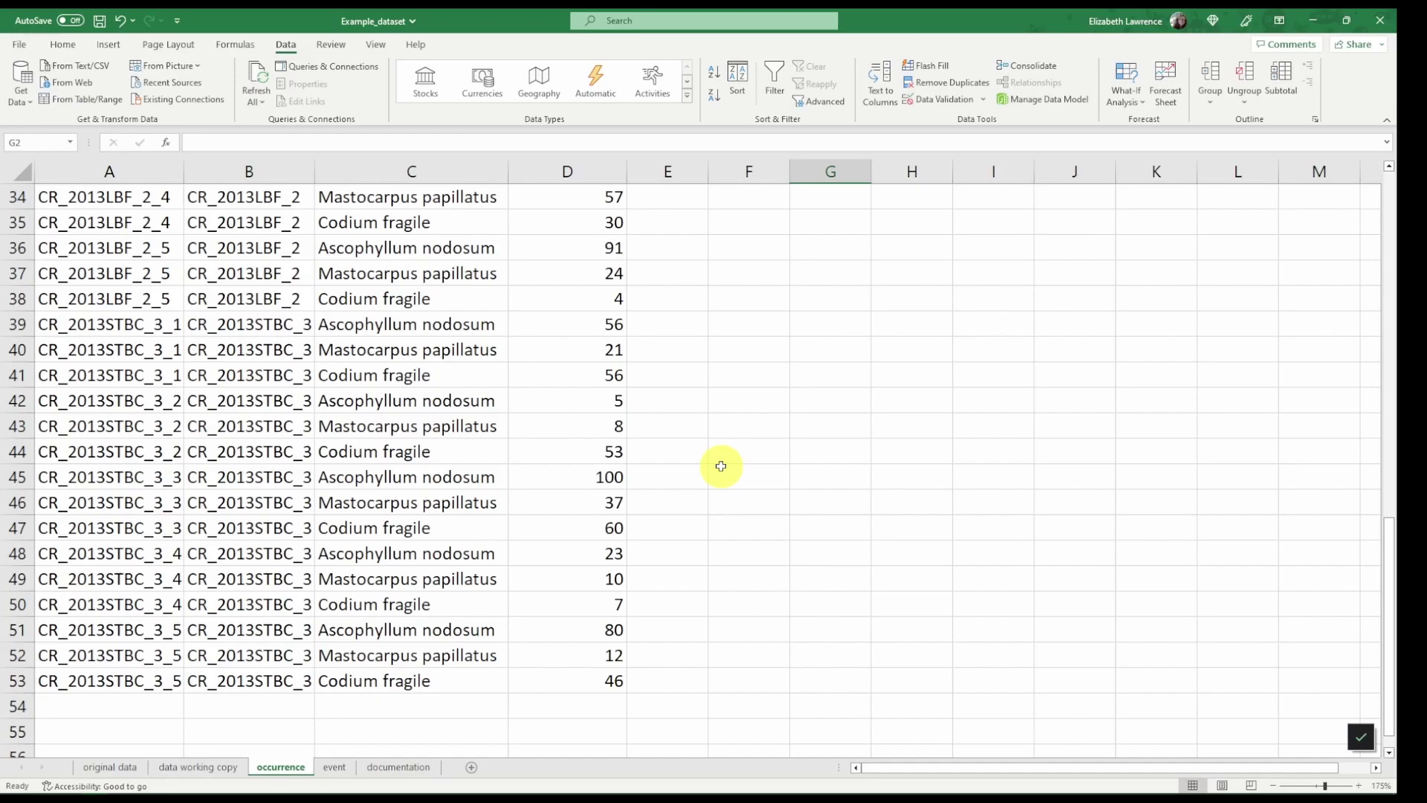
pyautogui.scroll(6, 721, 466)
pyautogui.scroll(5, 720, 466)
# Enter 'present' in G9 and fill it down column G to the last record.
pyautogui.press('Down')
pyautogui.press('Down')
pyautogui.press('Down')
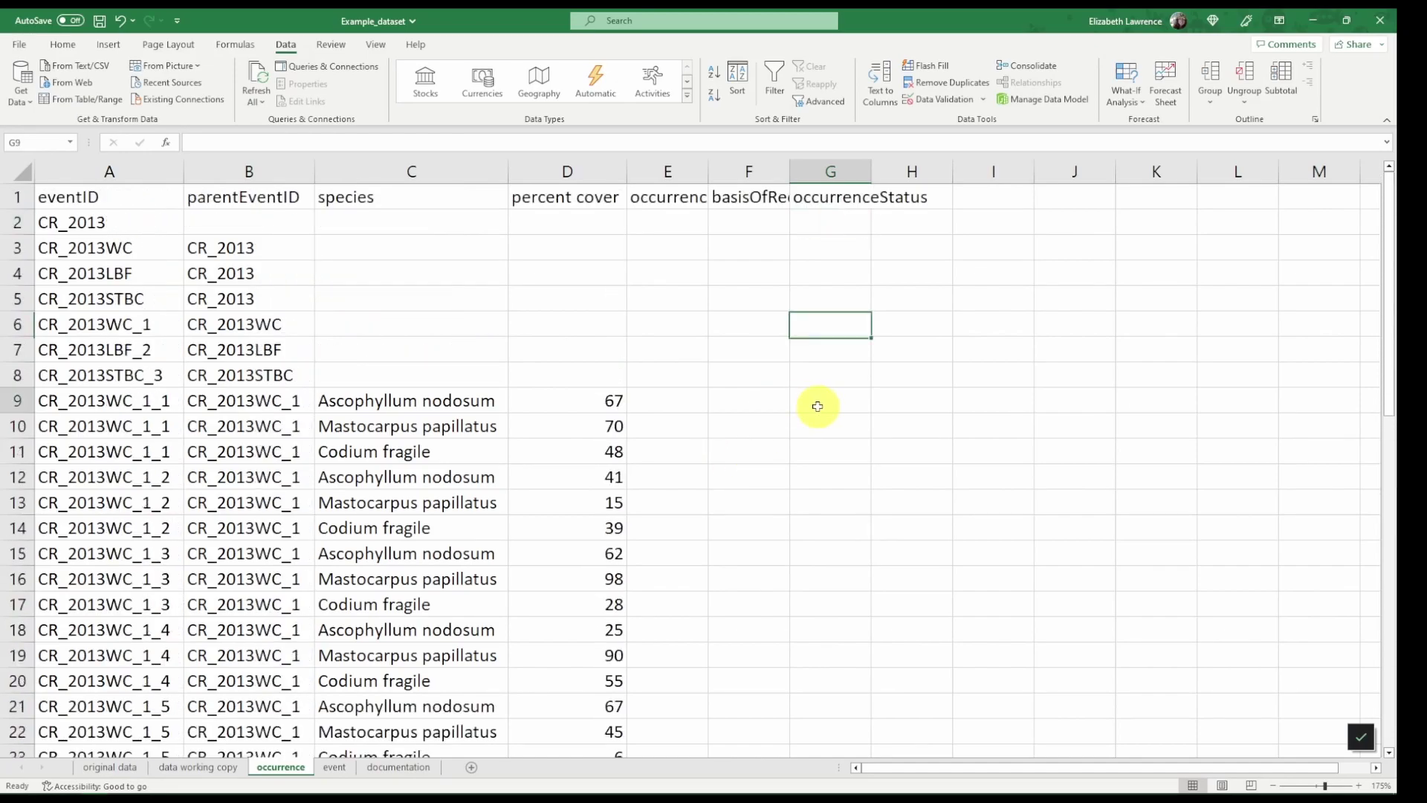
pyautogui.click(817, 407)
pyautogui.write('p')
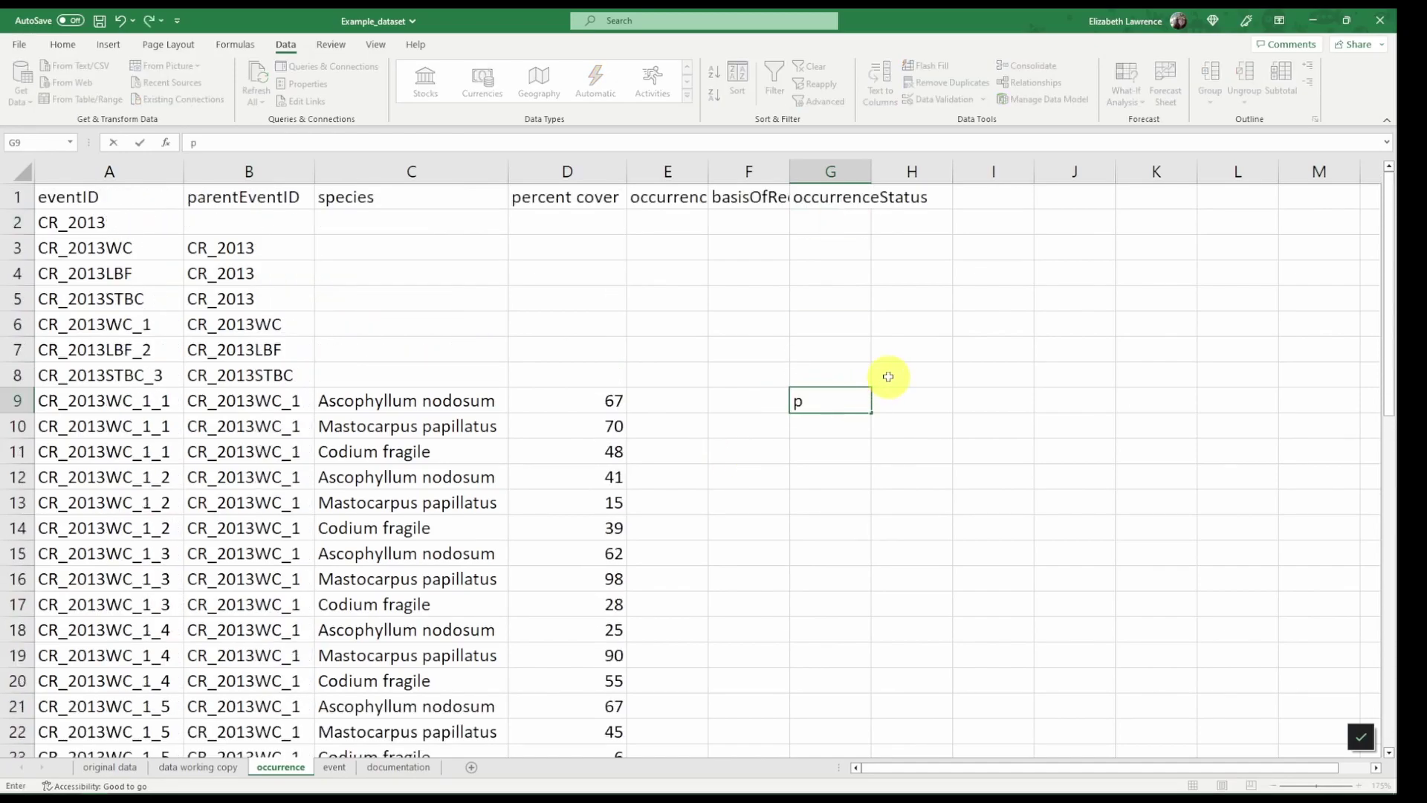
pyautogui.write('resent')
pyautogui.press('Return')
pyautogui.click(853, 399)
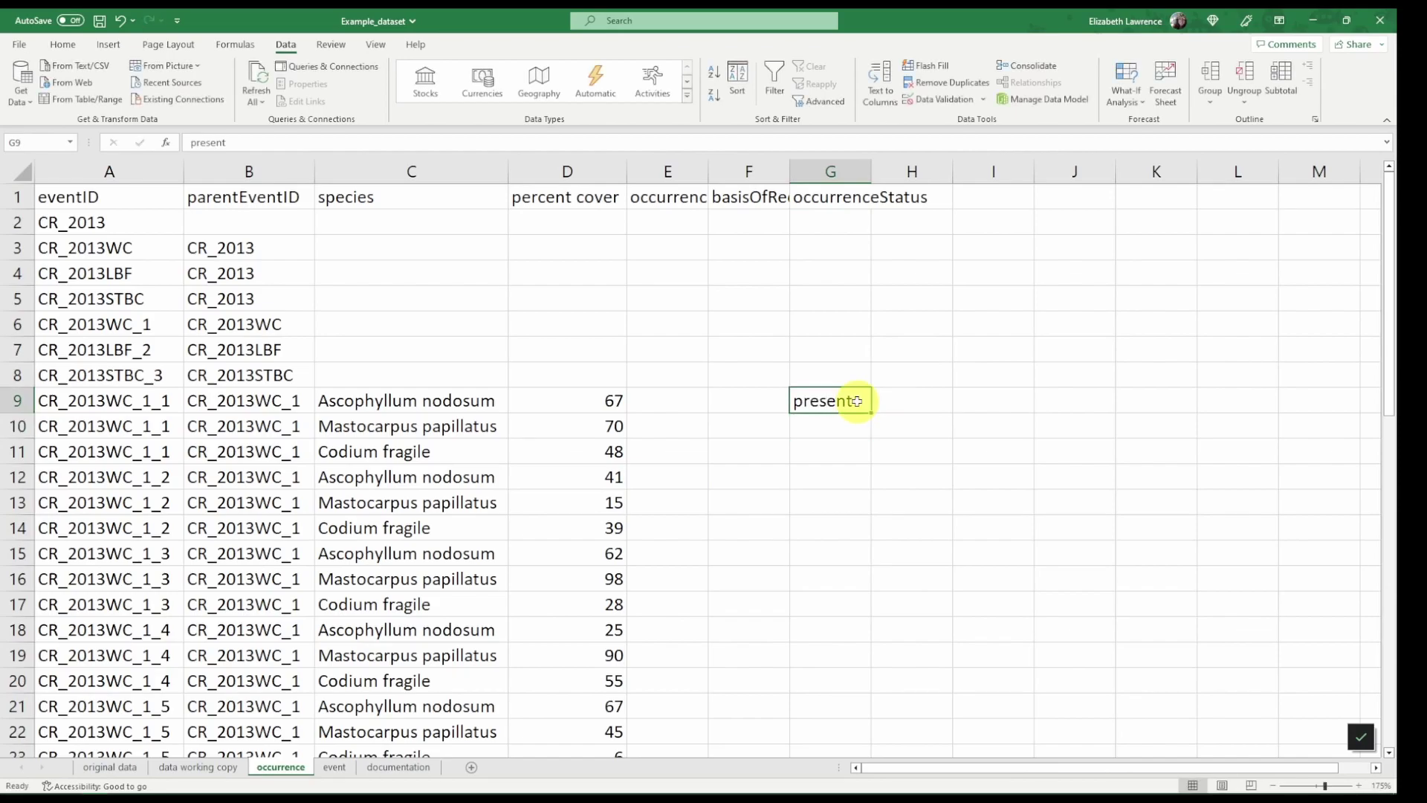
pyautogui.moveTo(870, 412)
pyautogui.mouseDown()
pyautogui.moveTo(852, 767)
pyautogui.moveTo(856, 713)
pyautogui.mouseUp()
pyautogui.scroll(4, 841, 624)
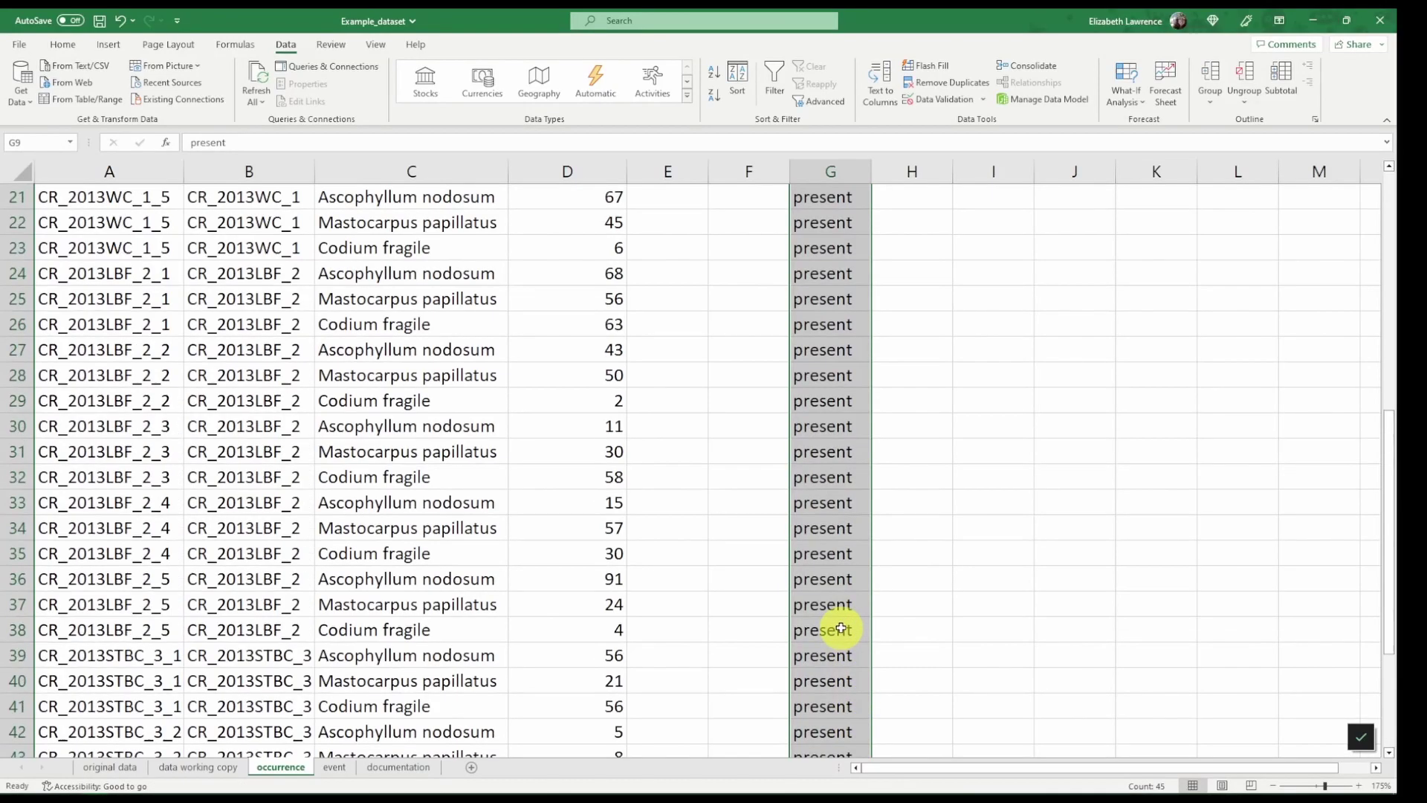
pyautogui.scroll(7, 841, 624)
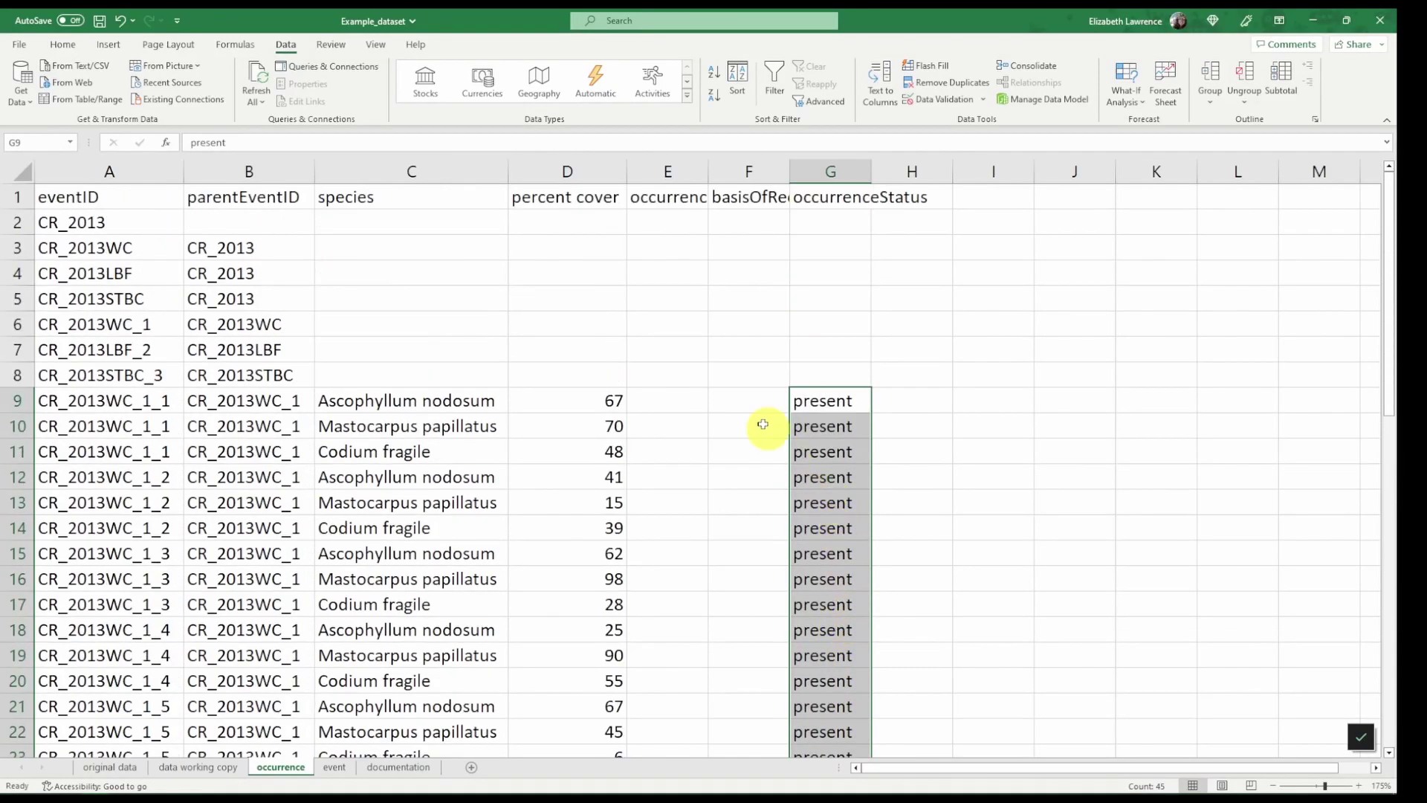
# Enter 'HumanObservation' in F9 and fill it down to the last record.
pyautogui.click(739, 399)
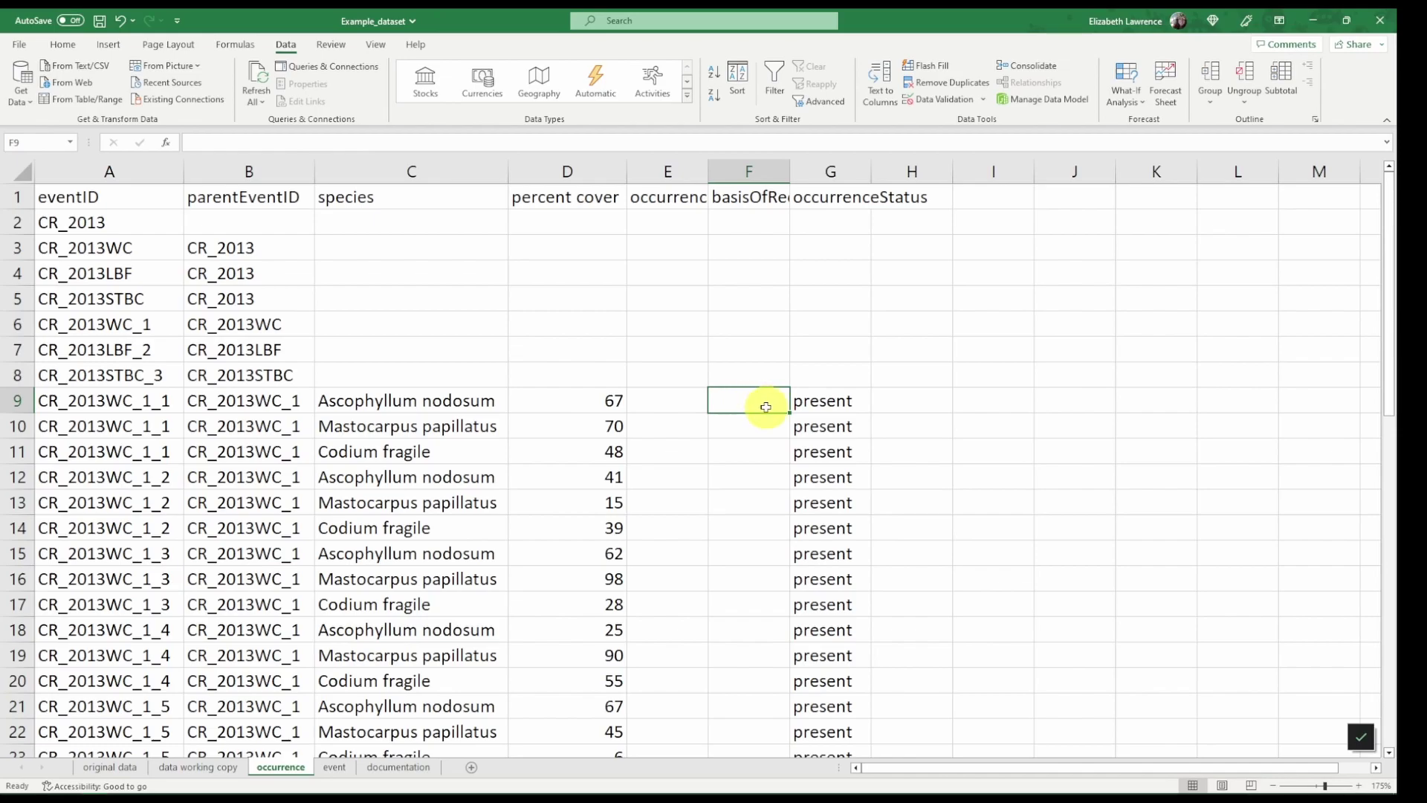
pyautogui.write('Hu')
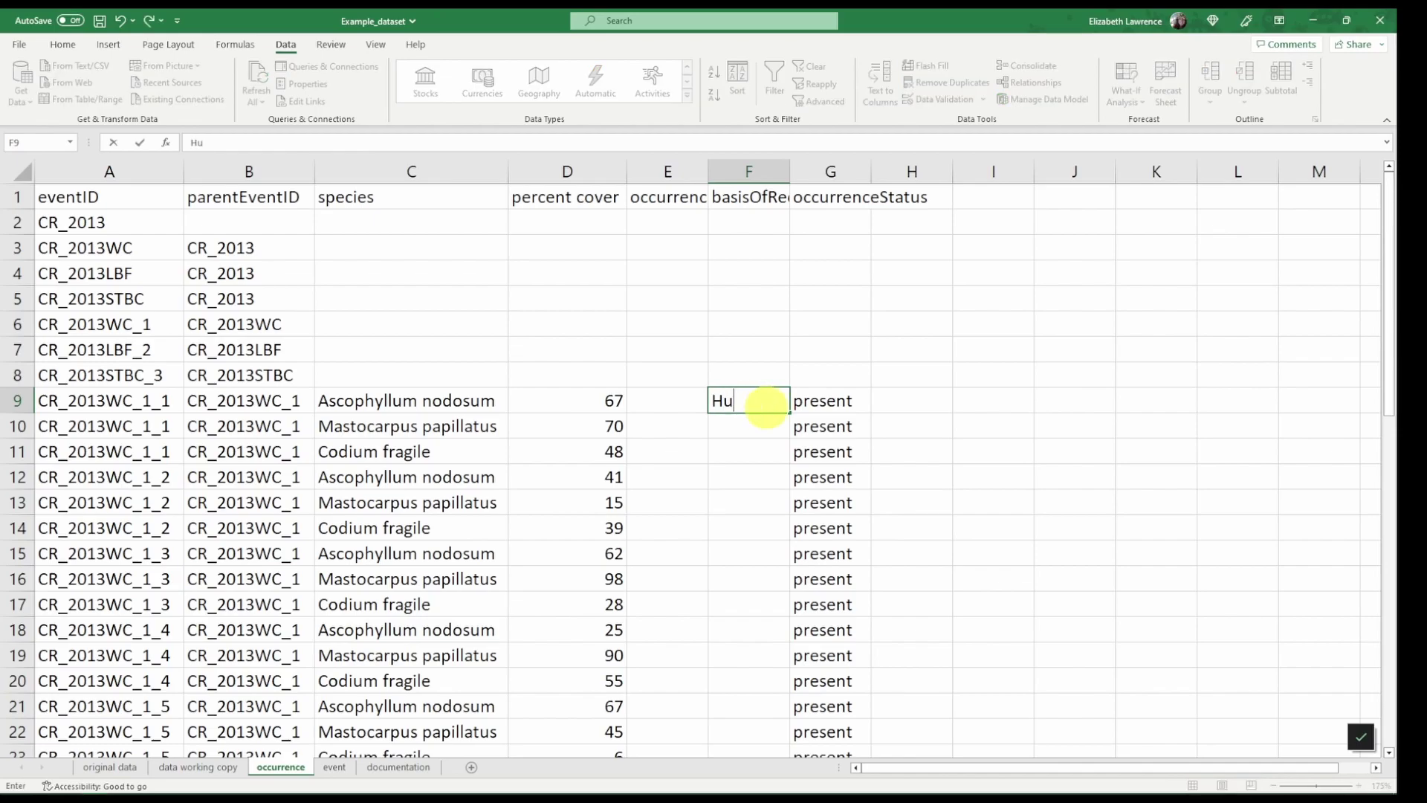
pyautogui.write('manOb')
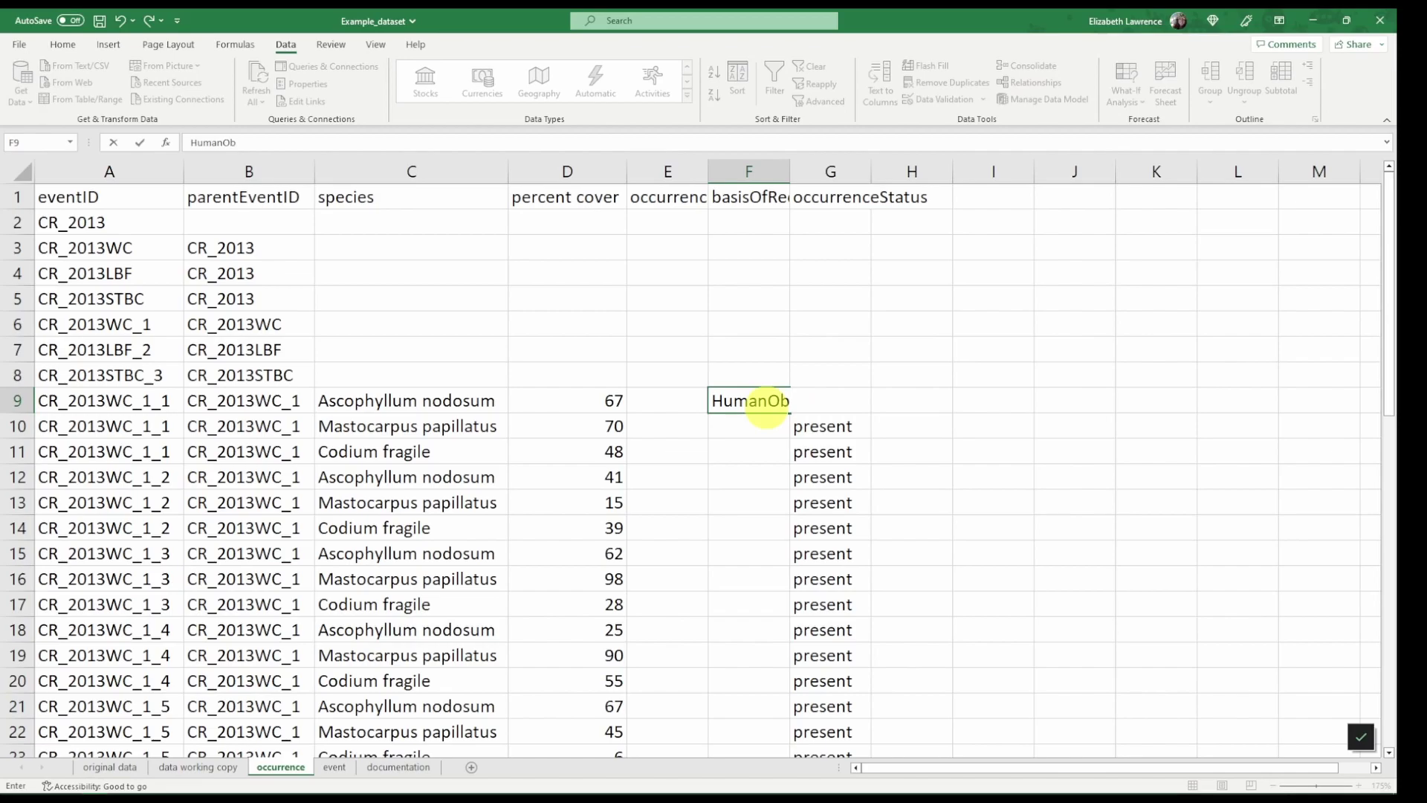
pyautogui.write('servation')
pyautogui.press('Return')
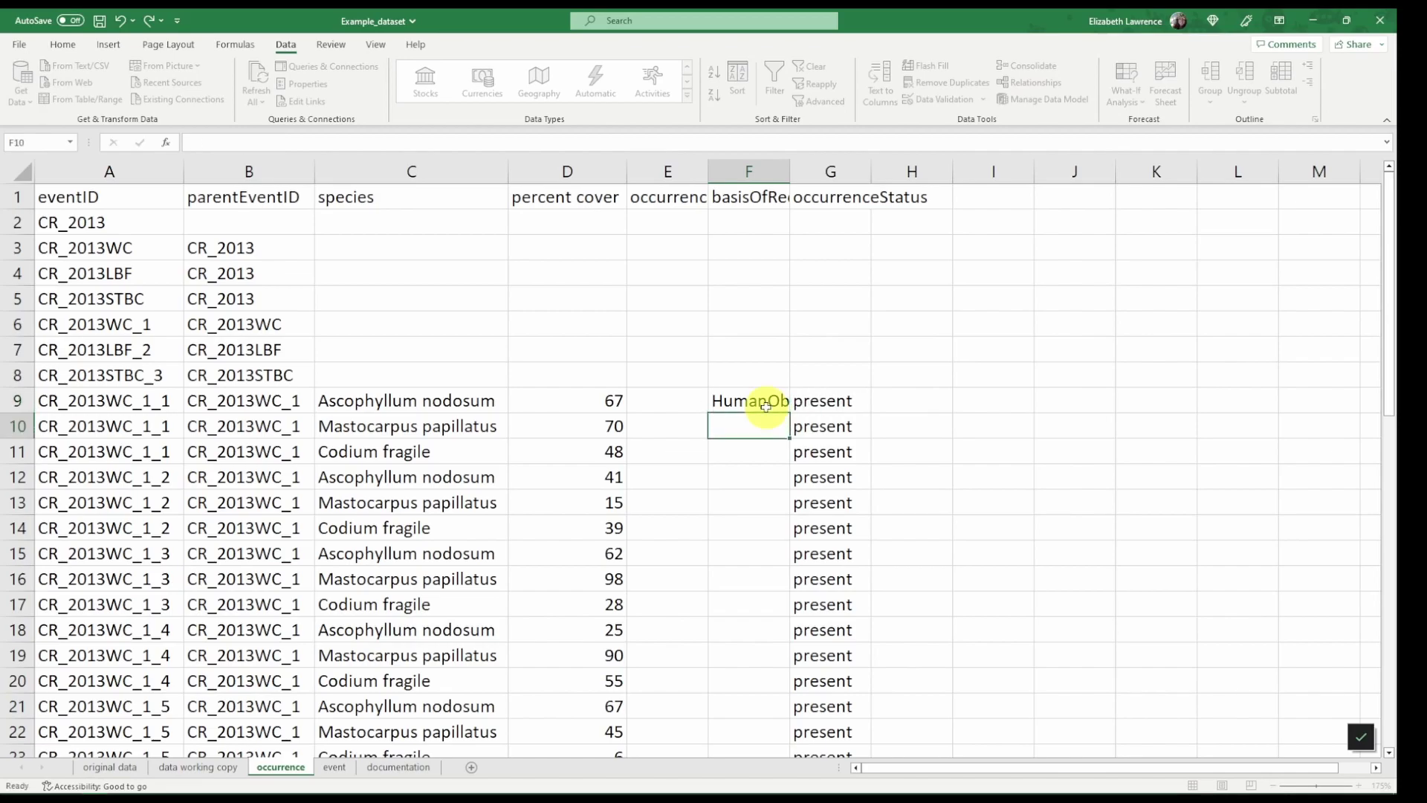
pyautogui.click(778, 403)
pyautogui.doubleClick(790, 415)
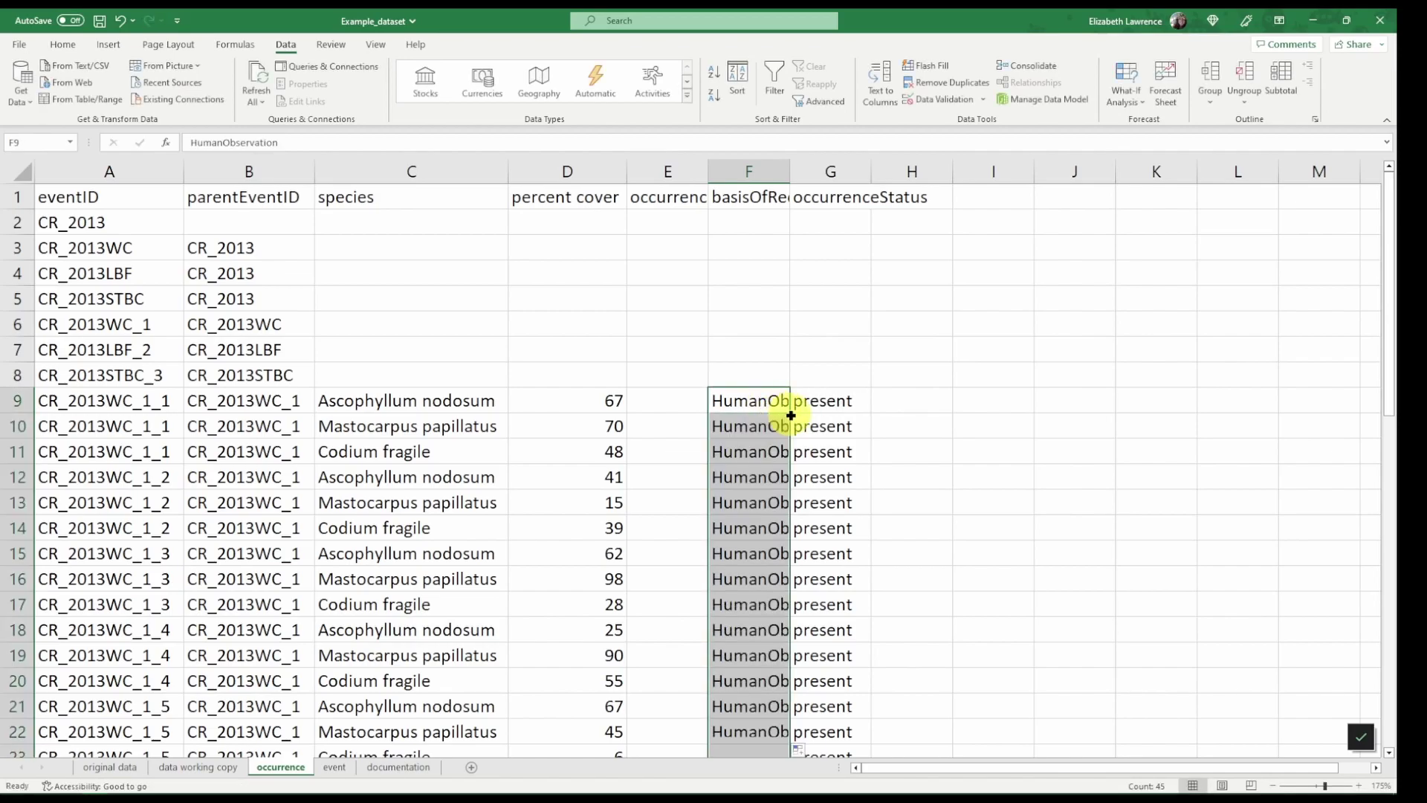
# Widen columns E, F and G to fit the occurrenceID, HumanObservation and occurrenceStatus text.
pyautogui.moveTo(789, 173); pyautogui.dragTo(873, 159)
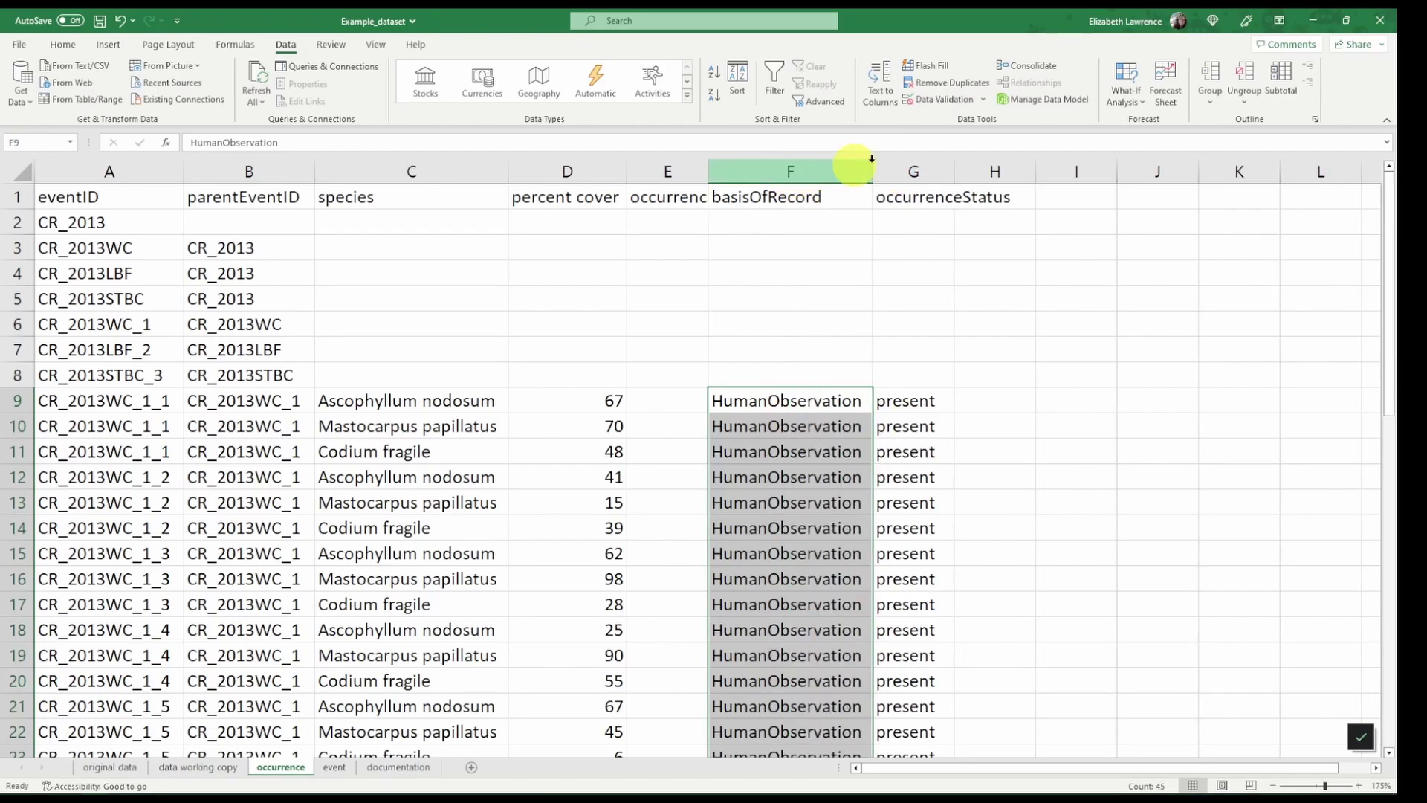
pyautogui.doubleClick(954, 170)
pyautogui.click(758, 400)
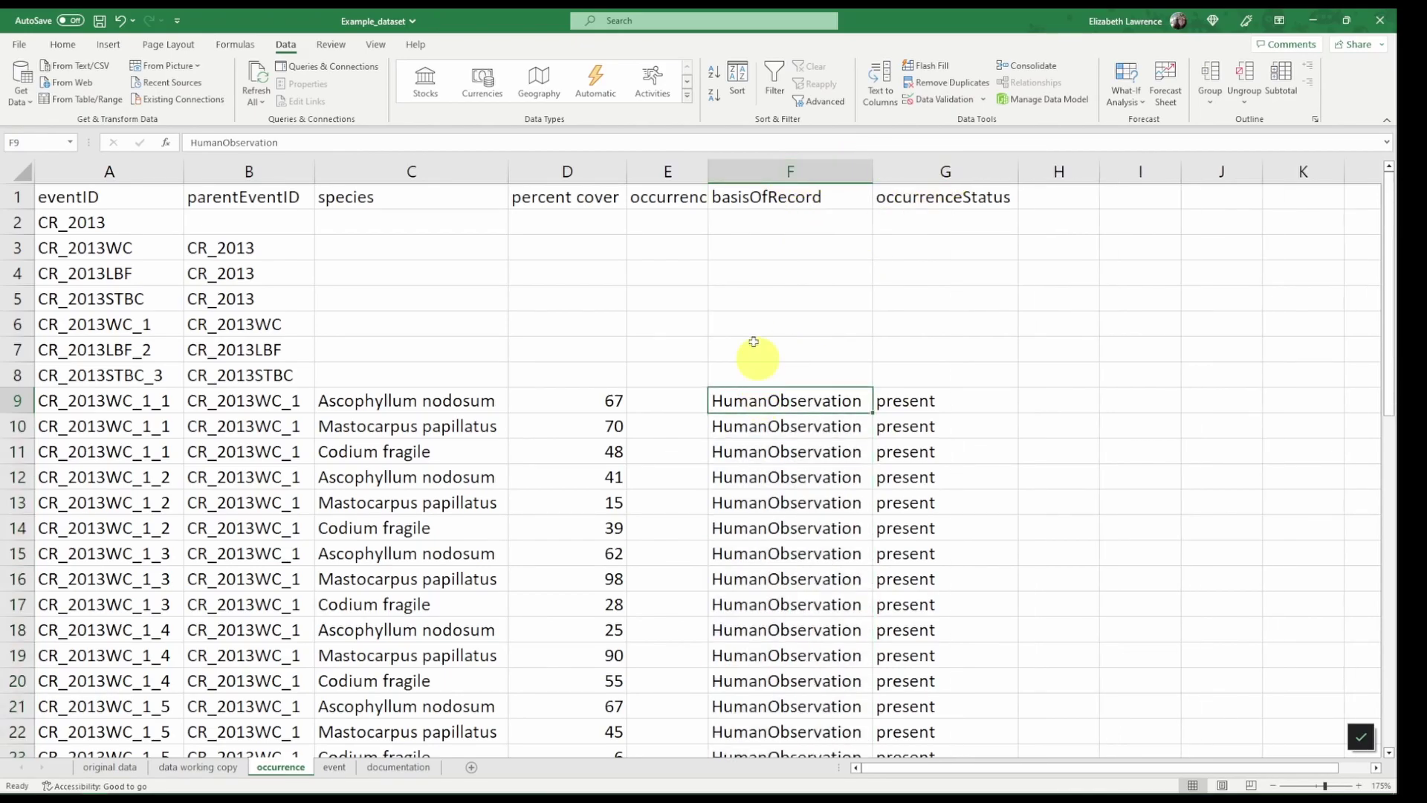
pyautogui.doubleClick(708, 170)
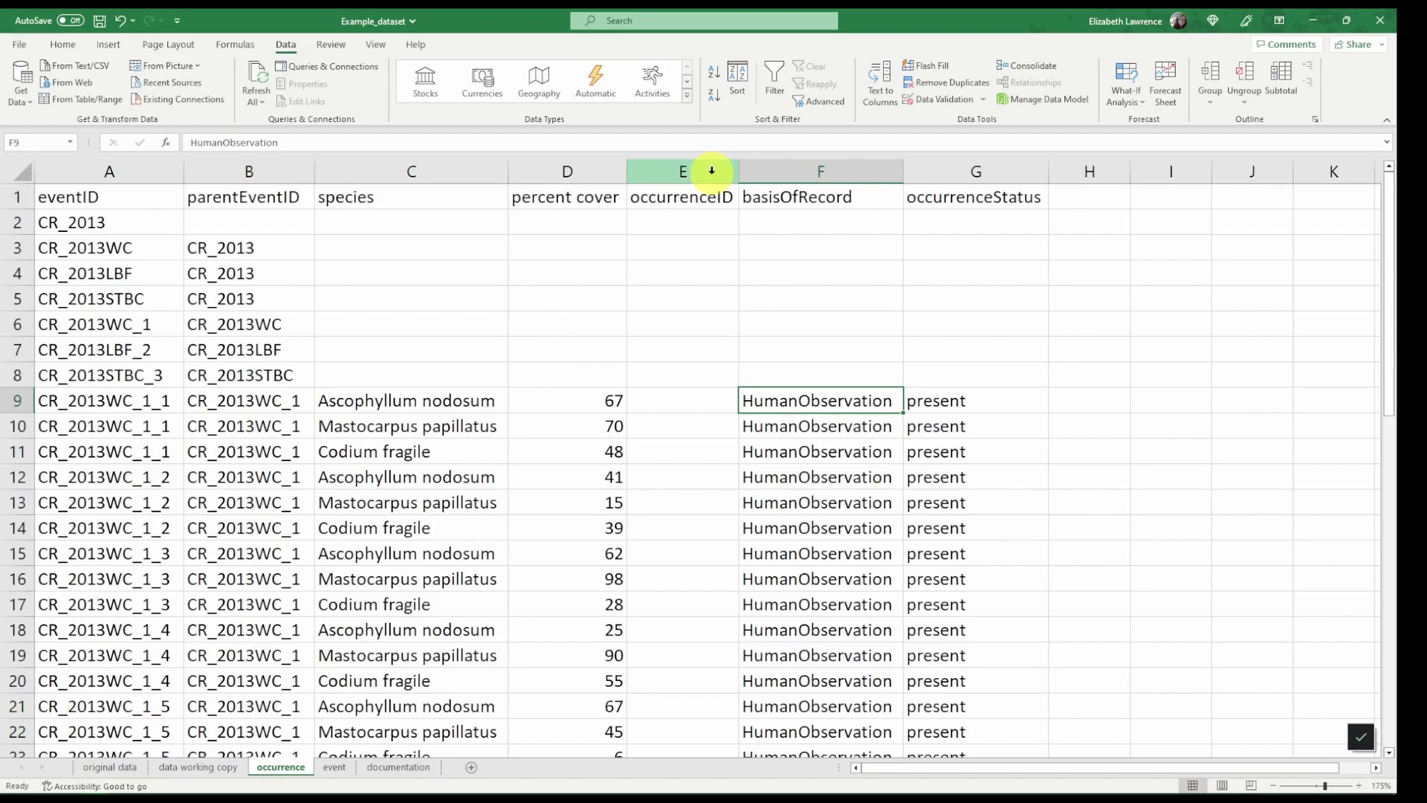
pyautogui.click(704, 395)
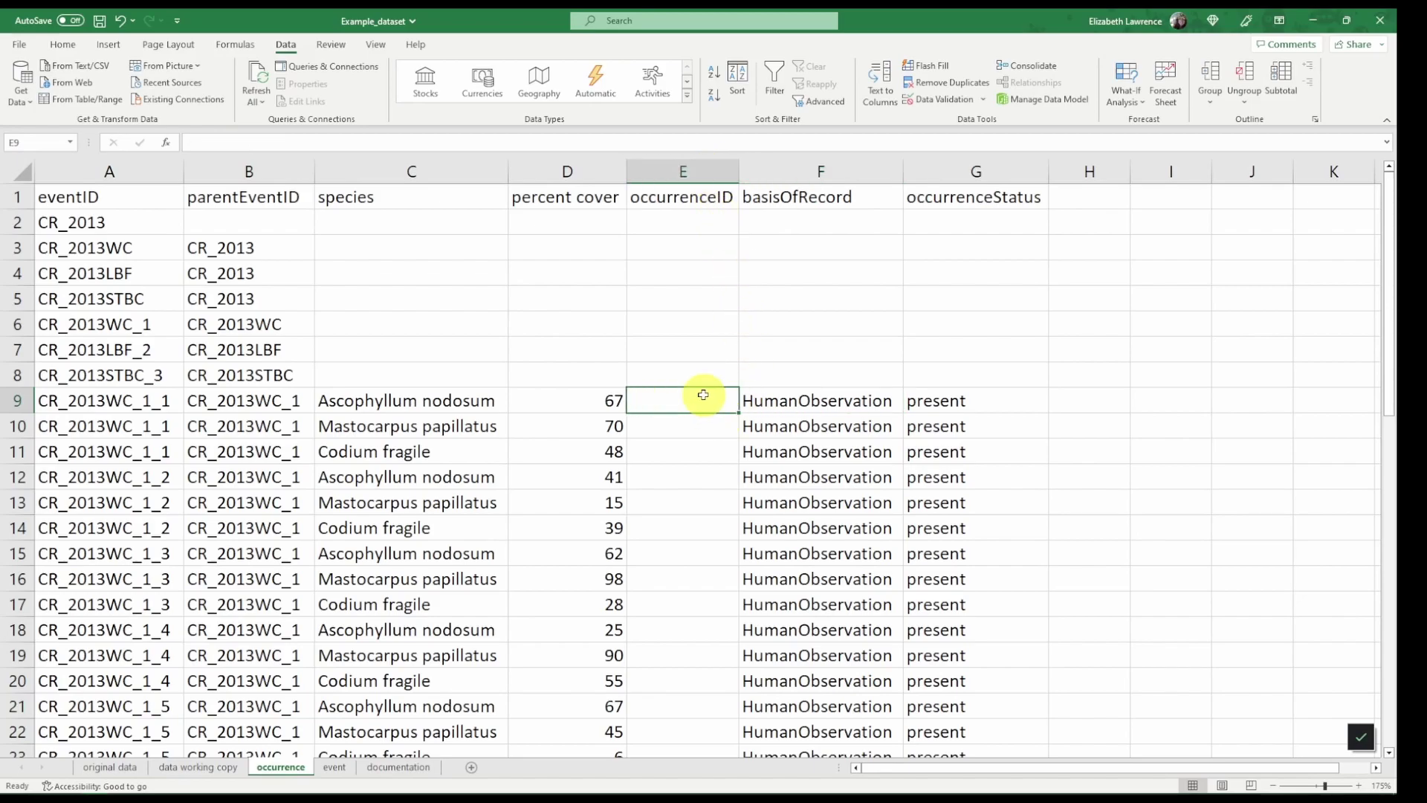
# Delete rows 2–8, the parent event rows that have no species.
pyautogui.moveTo(17, 223); pyautogui.dragTo(18, 376)
pyautogui.rightClick(364, 301)
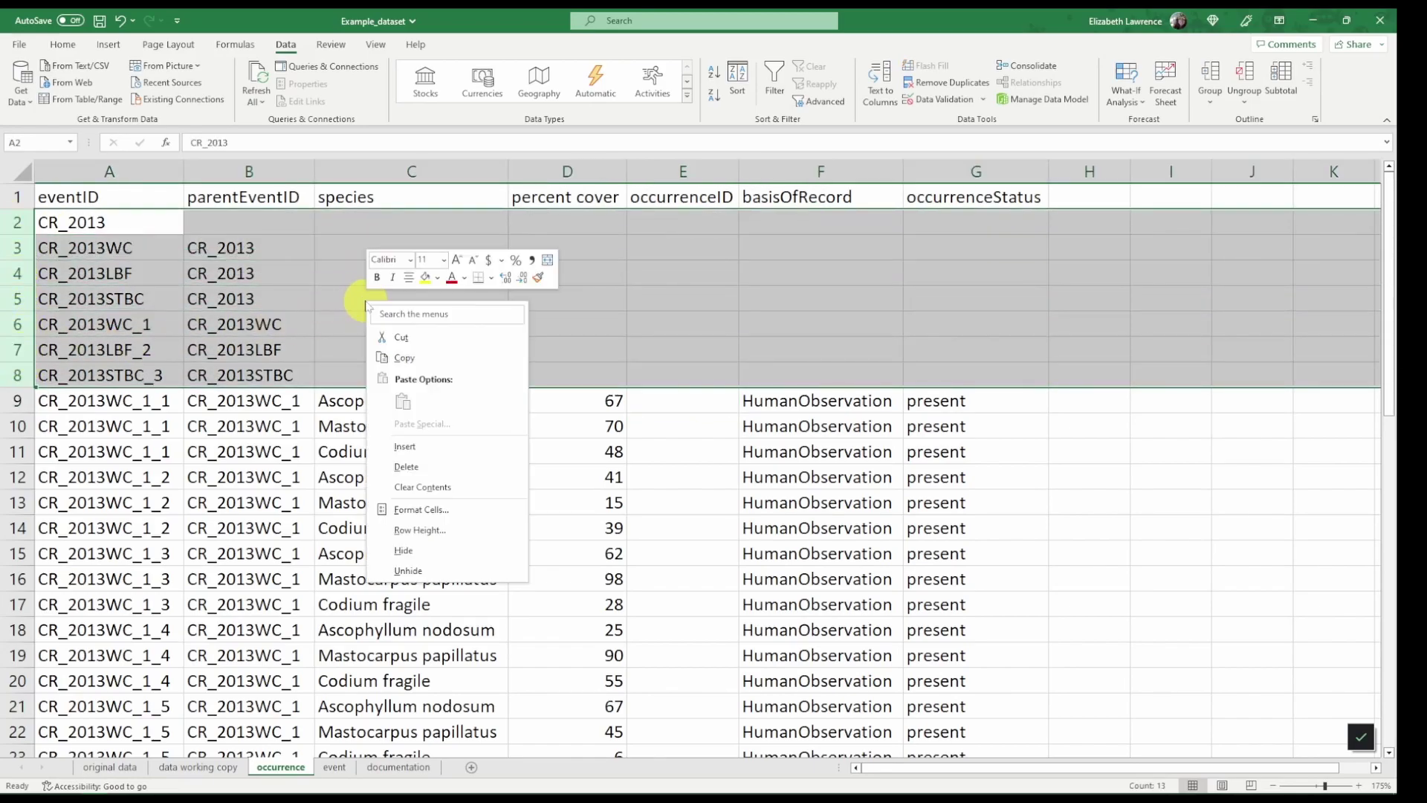
pyautogui.click(405, 466)
pyautogui.click(658, 219)
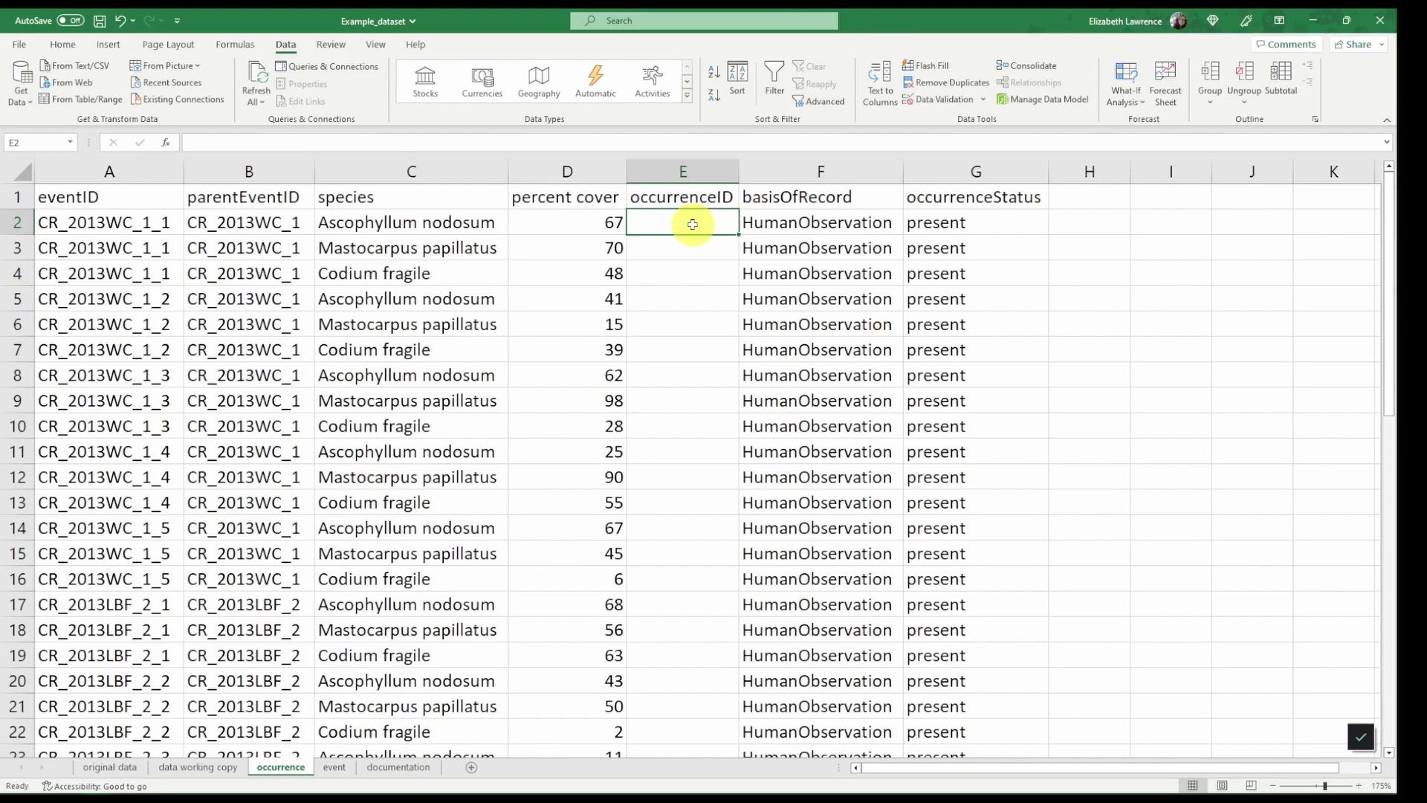
# Insert a blank column E before occurrenceID and give it the header 'ID'.
pyautogui.rightClick(726, 175)
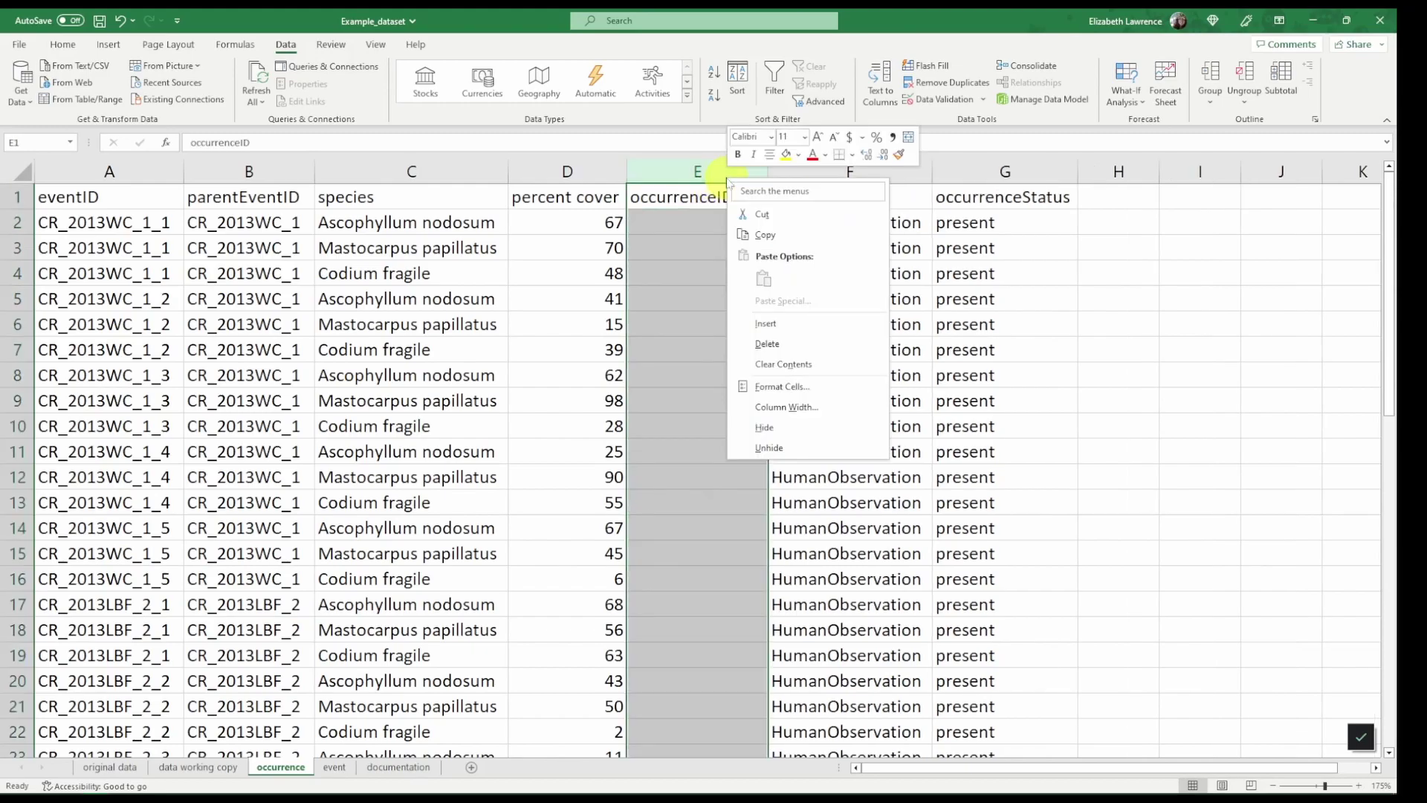
pyautogui.click(760, 320)
pyautogui.click(686, 197)
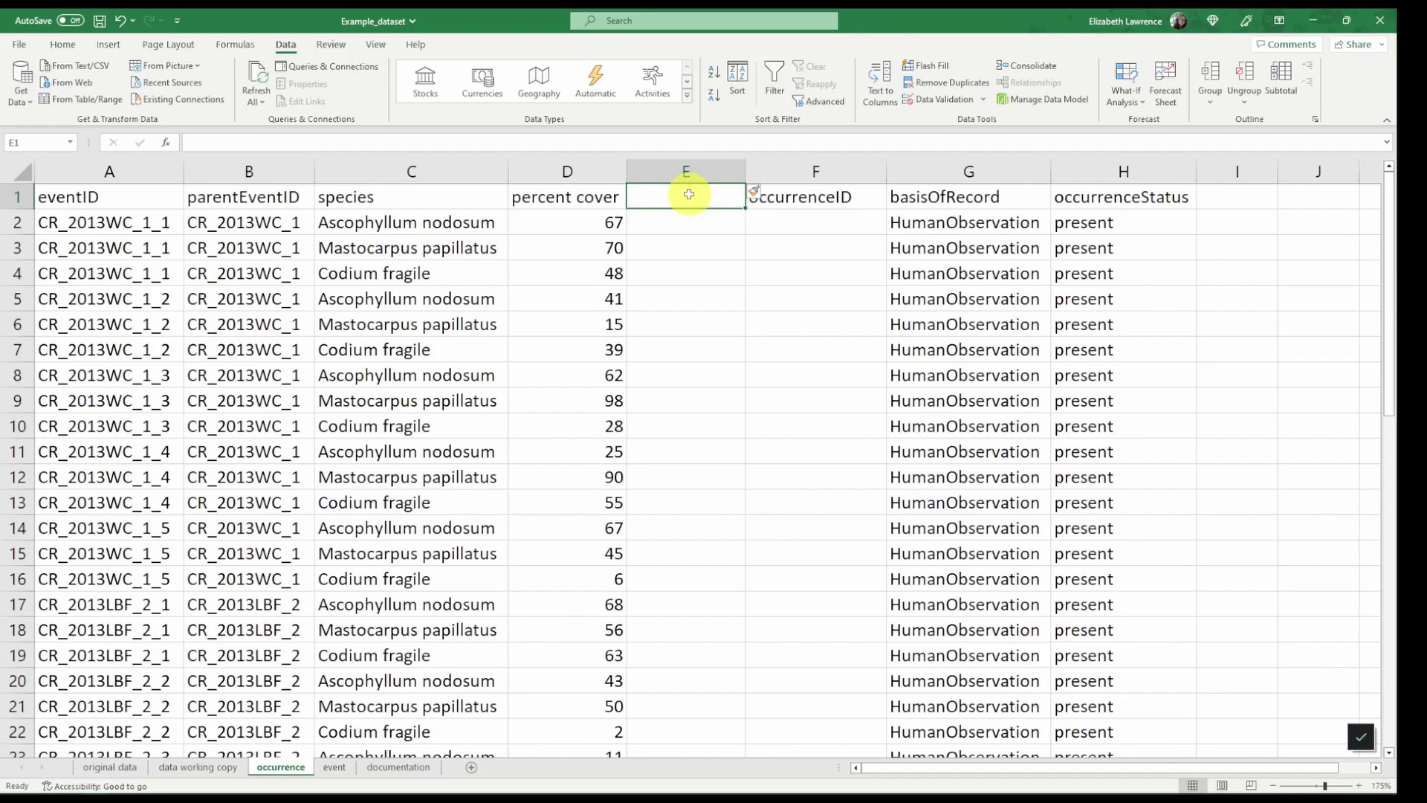
pyautogui.doubleClick(687, 196)
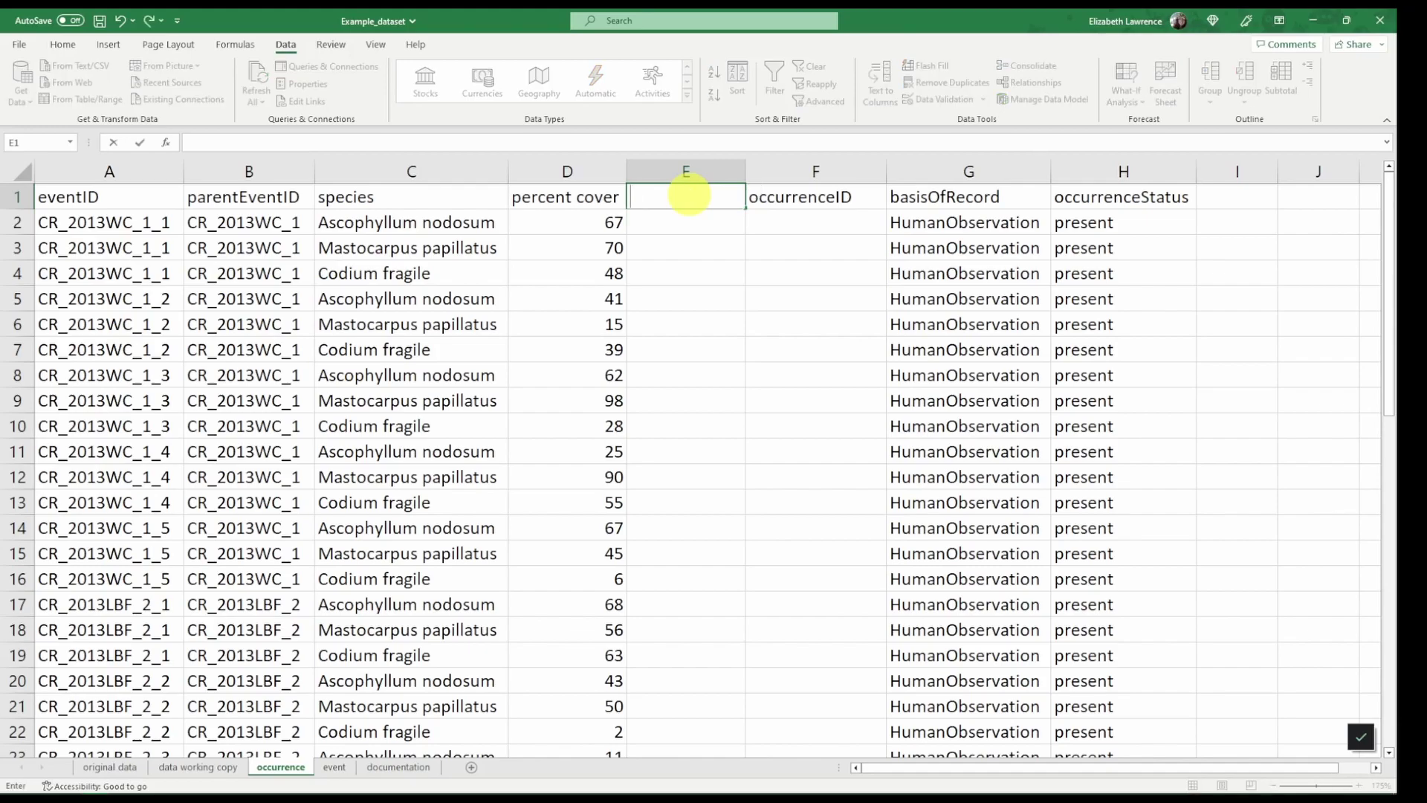
pyautogui.write('lD')
pyautogui.press('Return')
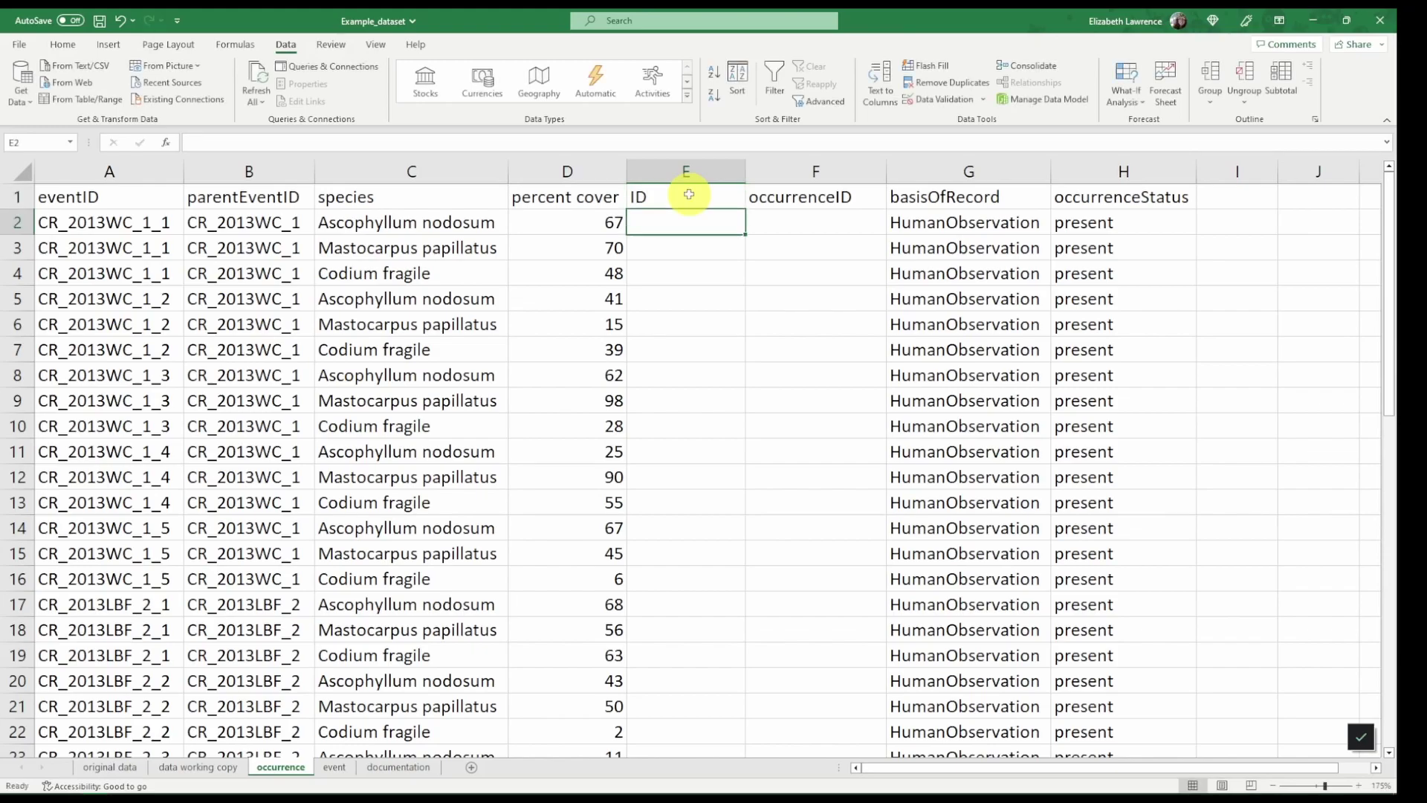
pyautogui.write('1')
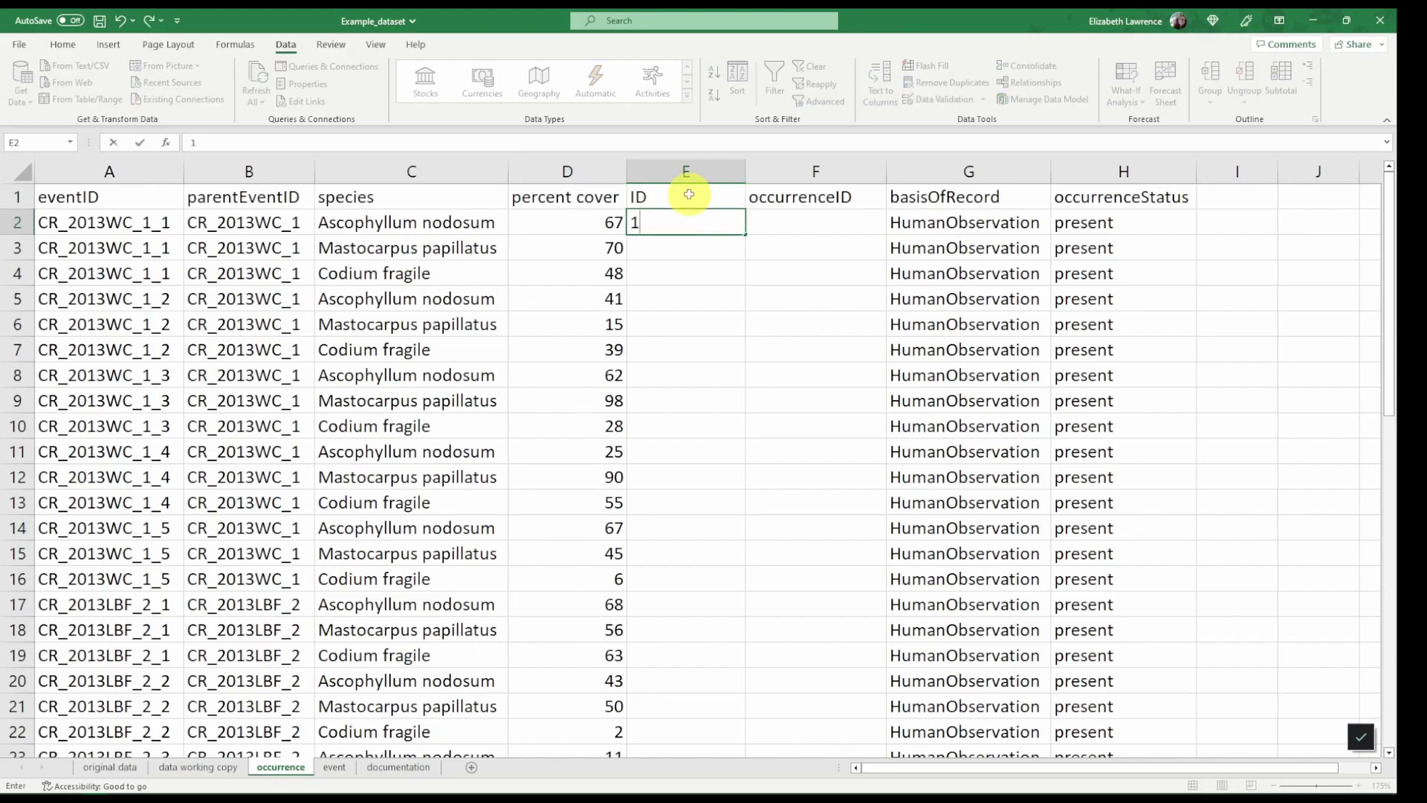
# Enter 1 and 2 in E2:E3 and extend the numbering down to the last record.
pyautogui.click(718, 222)
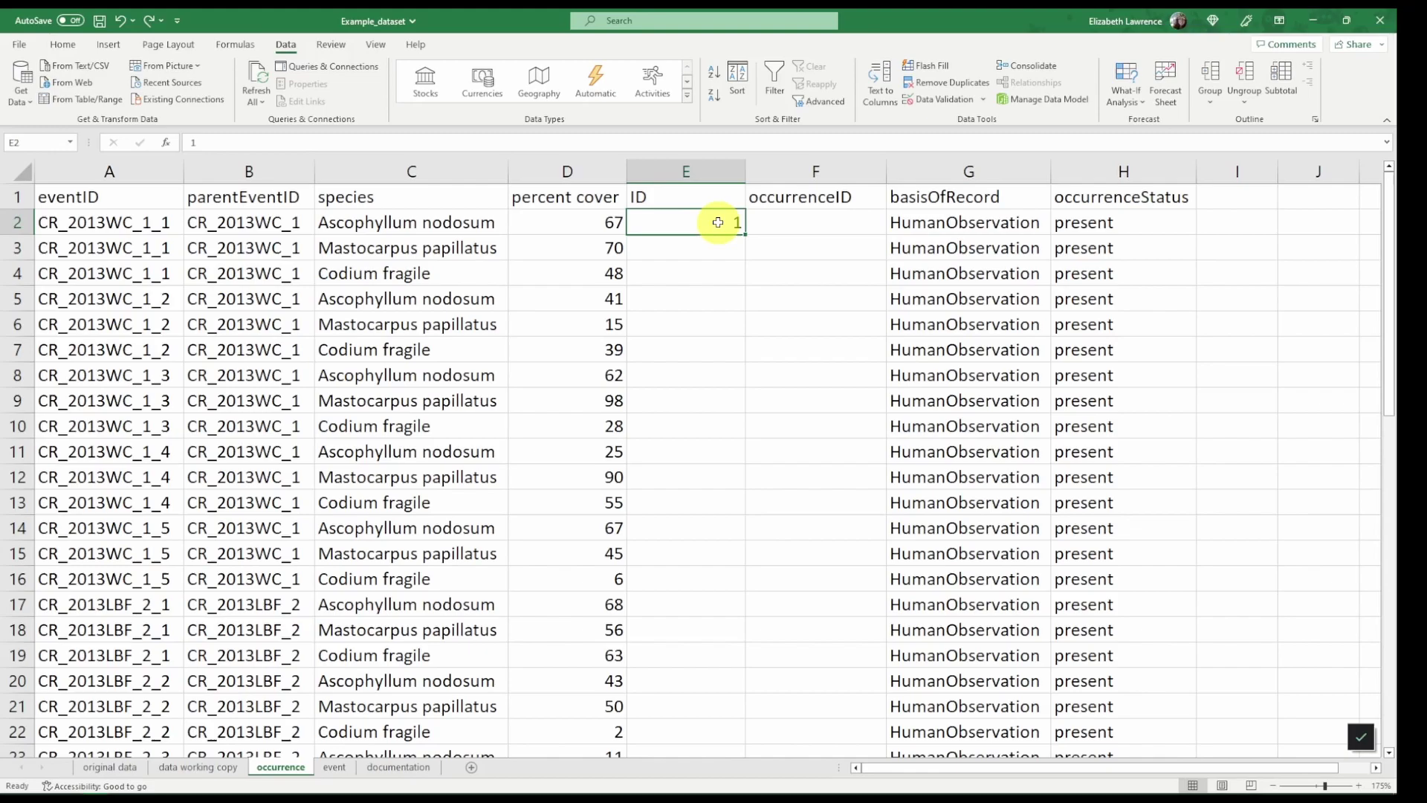
pyautogui.scroll(-2, 718, 256)
pyautogui.scroll(-6, 709, 357)
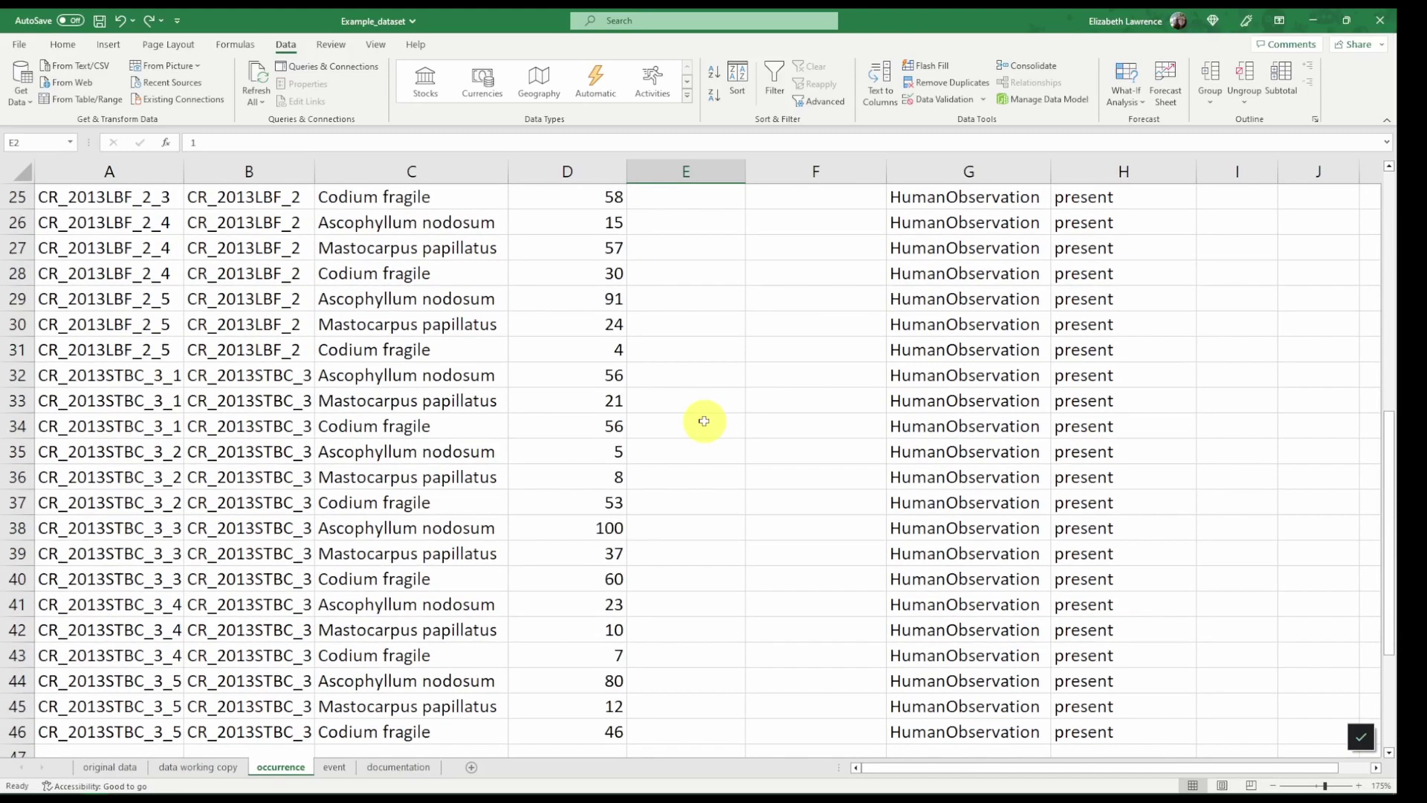
pyautogui.scroll(-2, 724, 480)
pyautogui.scroll(8, 720, 566)
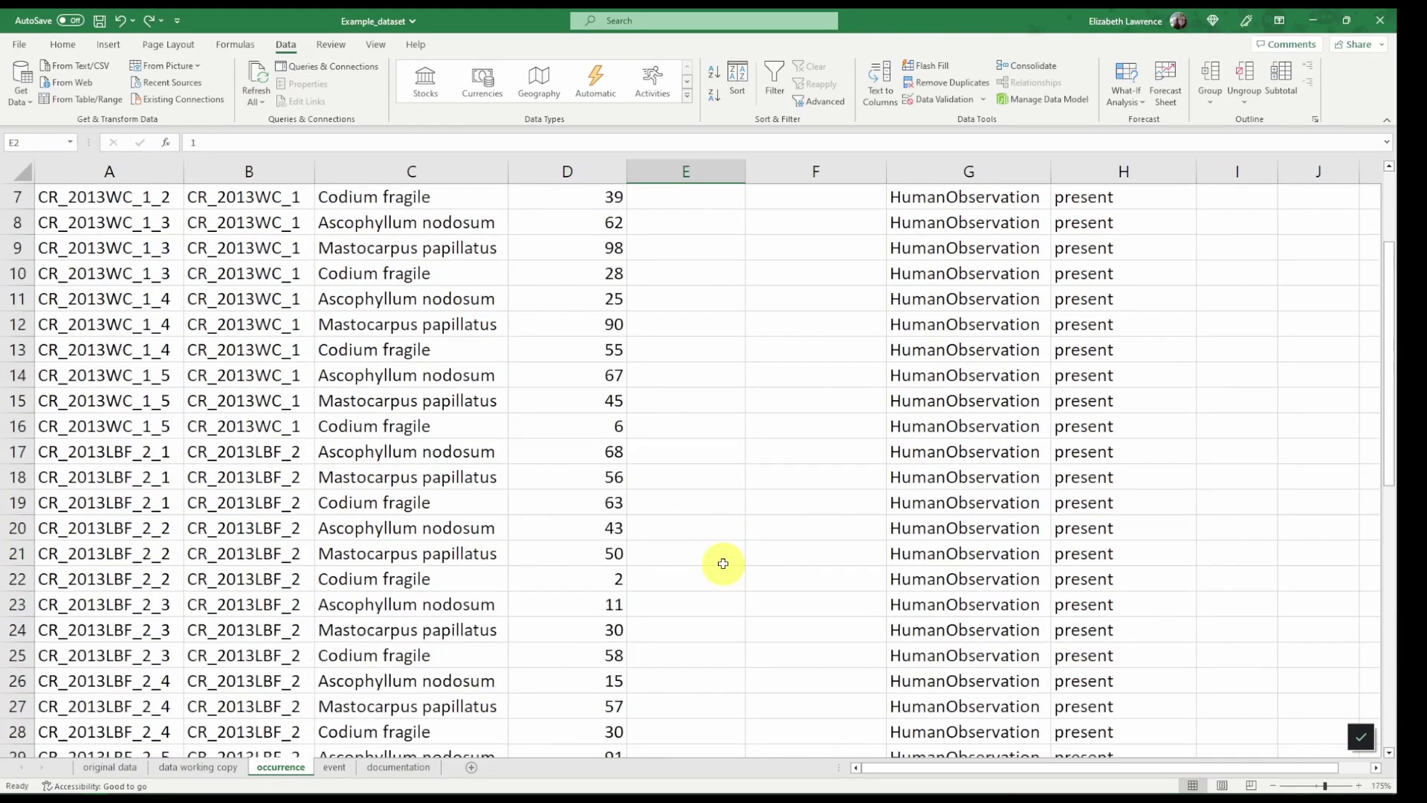
pyautogui.scroll(2, 720, 566)
pyautogui.click(712, 245)
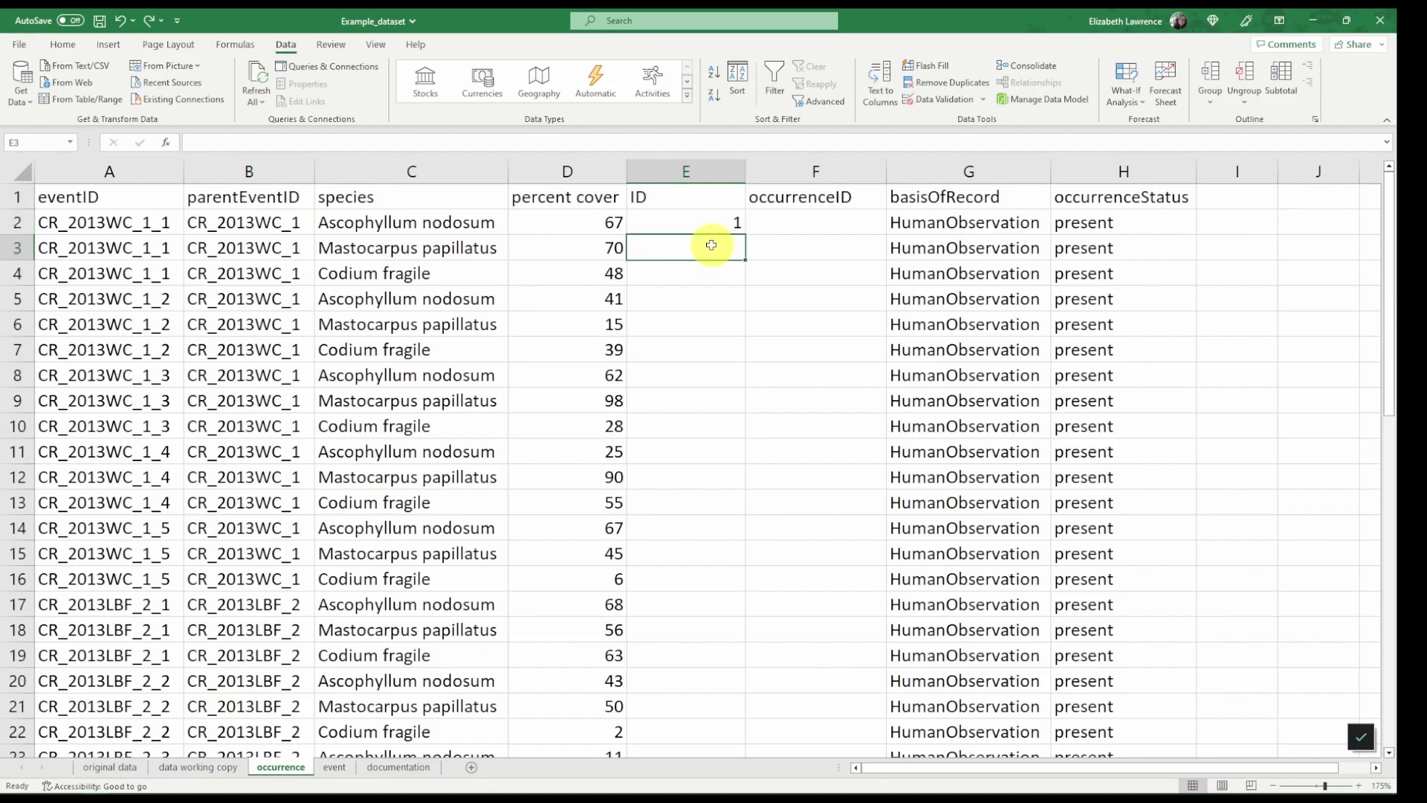
pyautogui.write('2')
pyautogui.click(758, 267)
pyautogui.moveTo(725, 223); pyautogui.dragTo(707, 250)
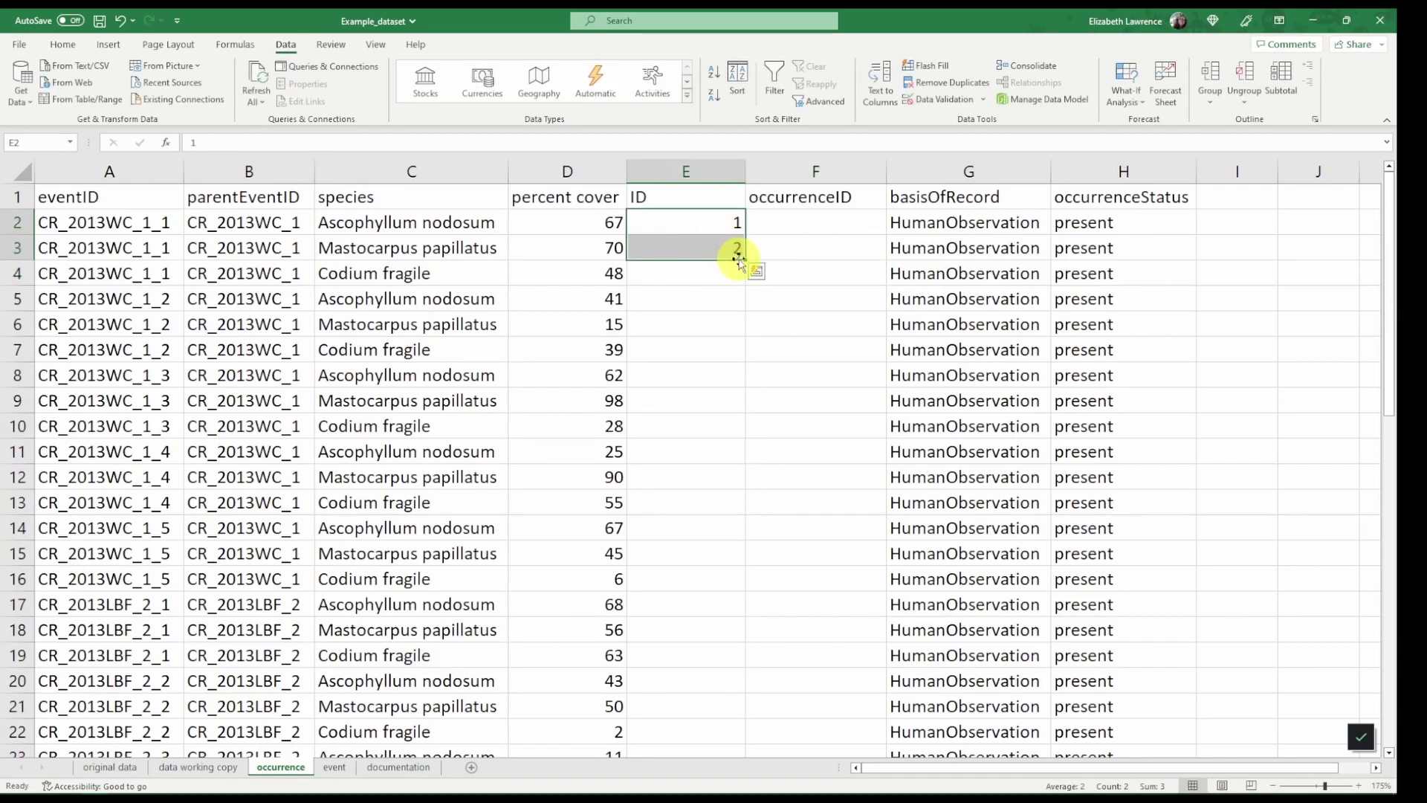
pyautogui.doubleClick(745, 260)
pyautogui.click(703, 275)
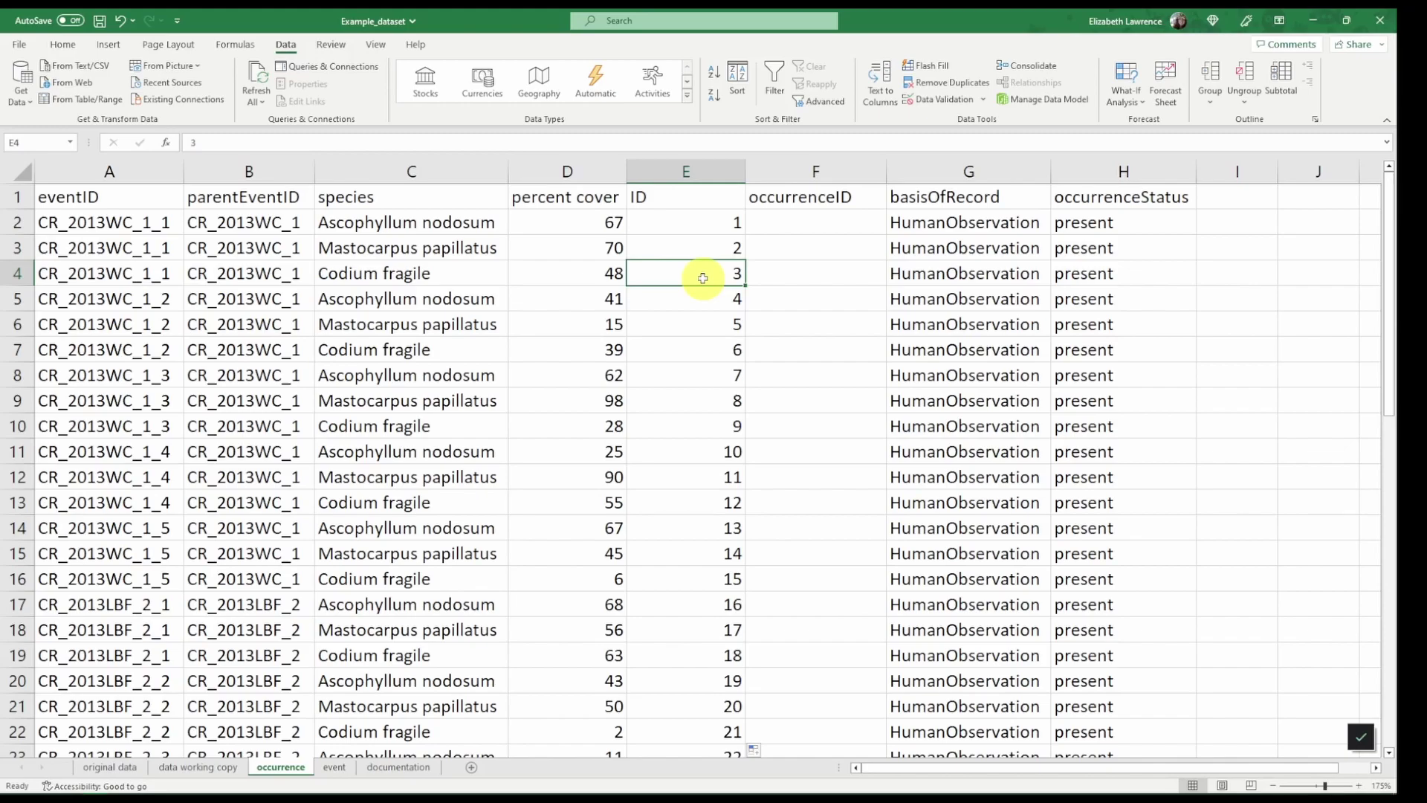
# Enter =CONCAT(A2,"_",E2) in F2, fill it down, and autofit column F.
pyautogui.click(834, 231)
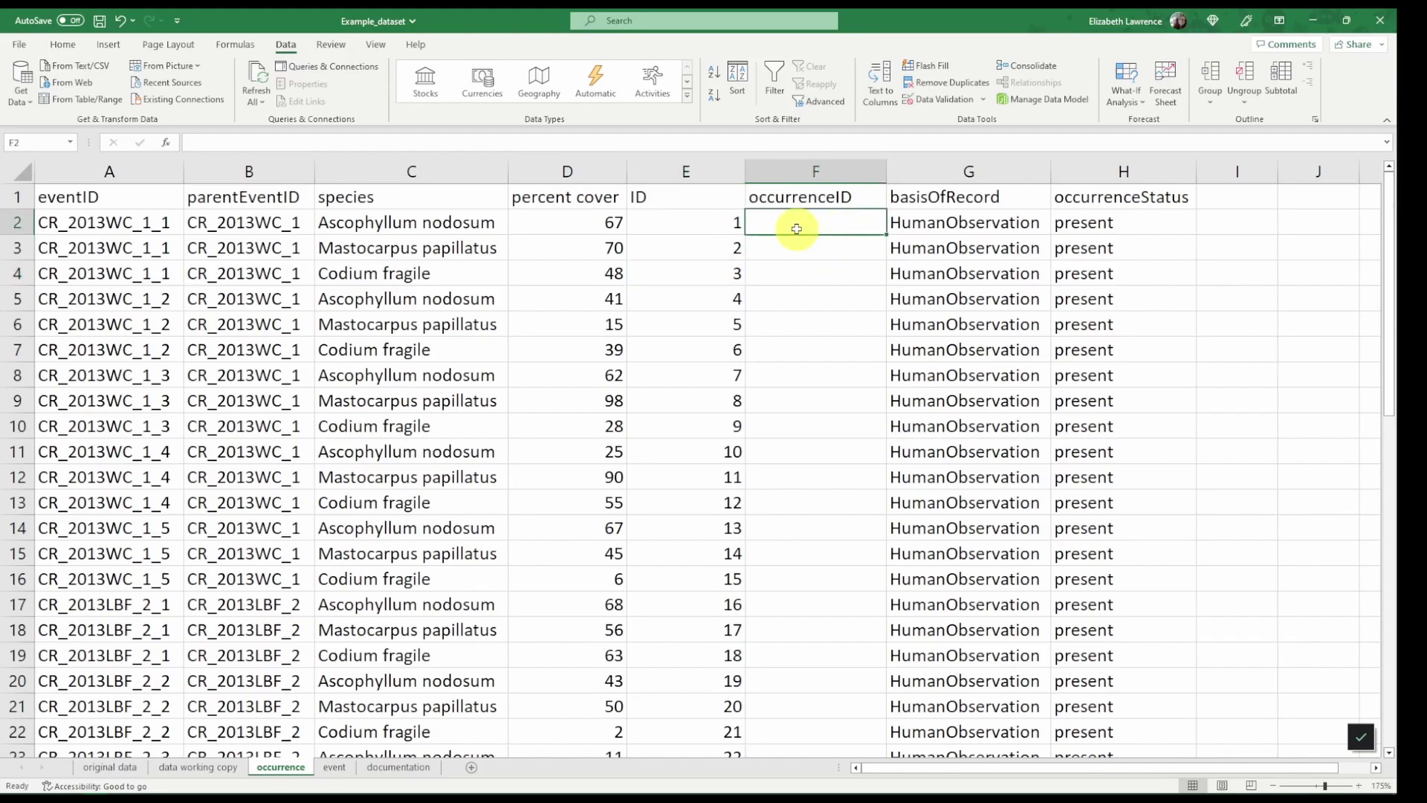
pyautogui.write('=concat(')
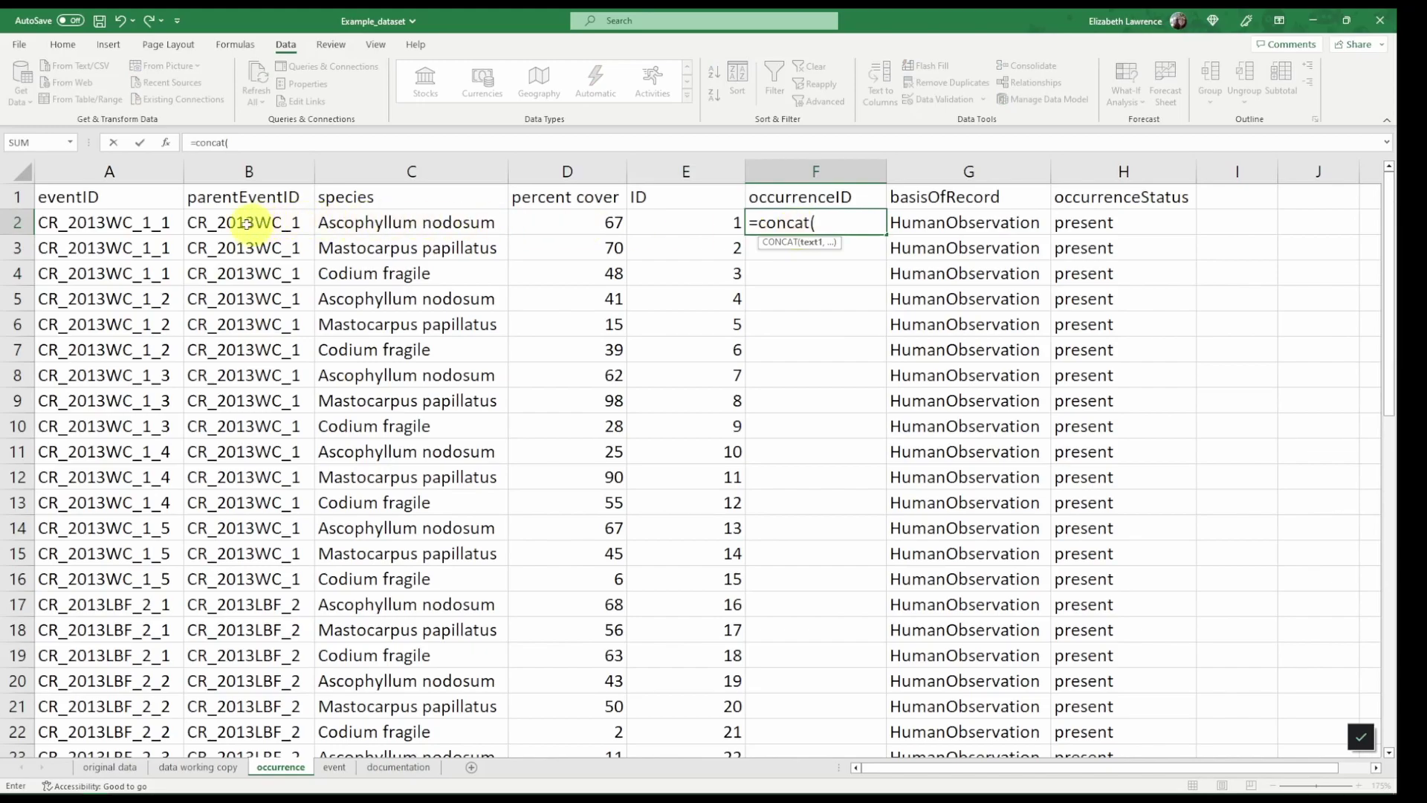
pyautogui.click(157, 222)
pyautogui.write(',"_"')
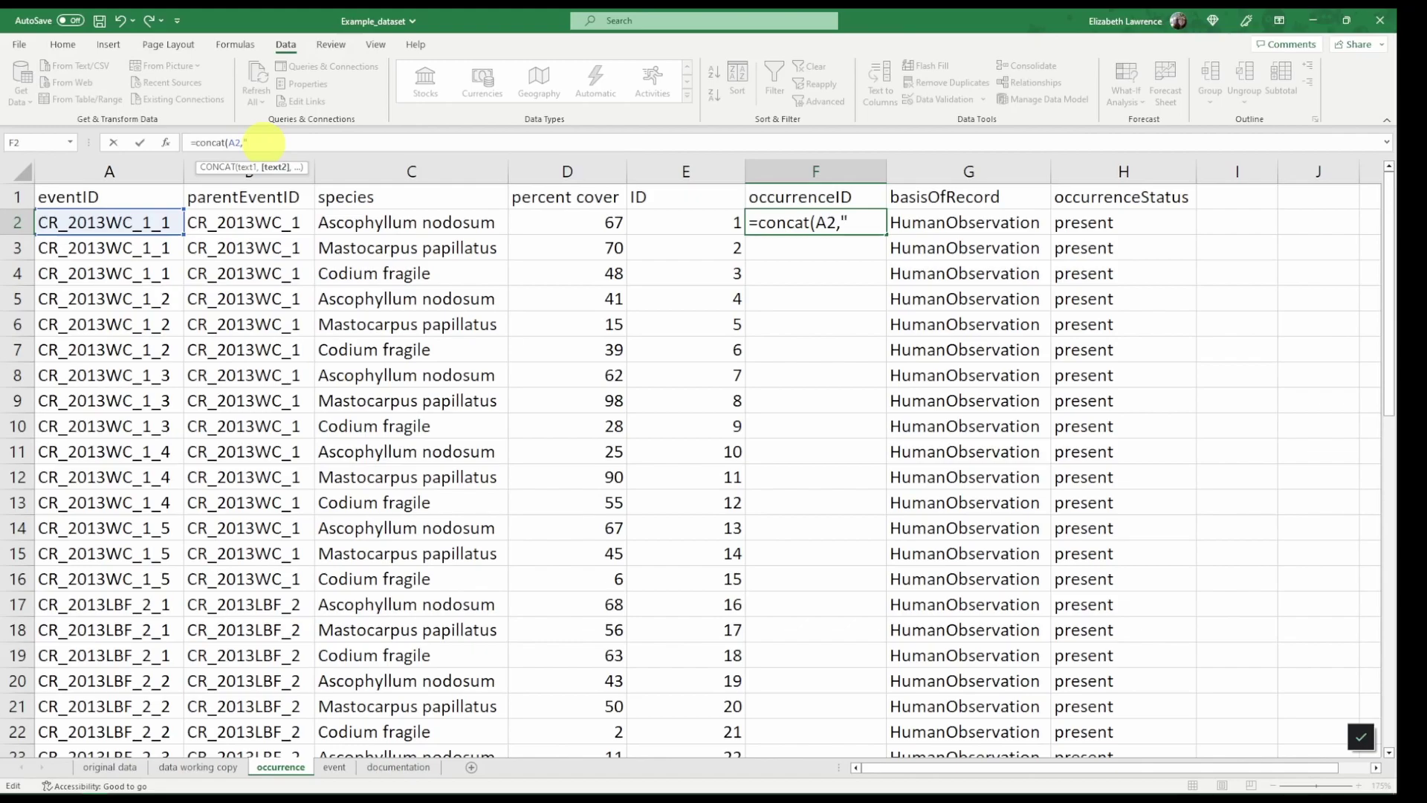
pyautogui.write(',')
pyautogui.click(688, 220)
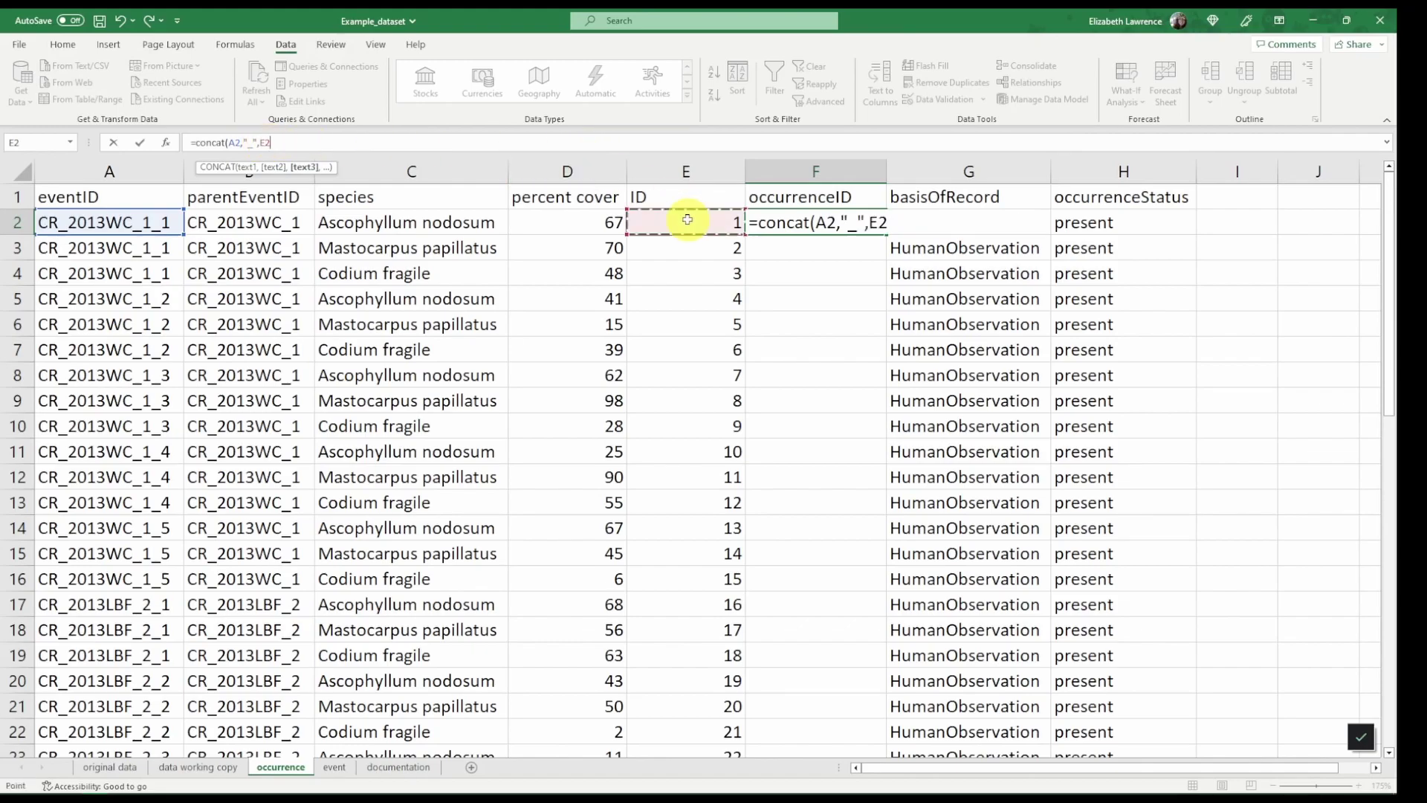
pyautogui.press('Return')
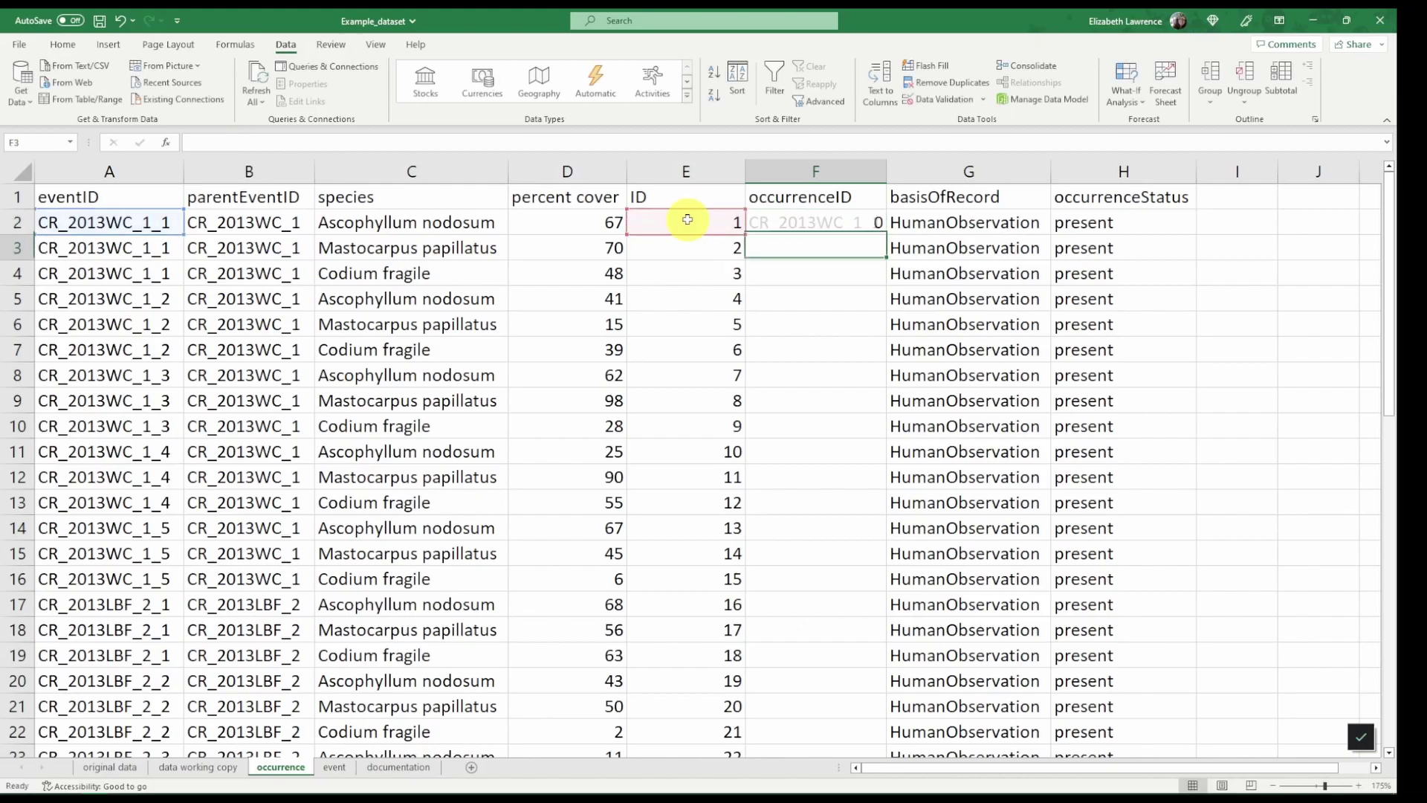
pyautogui.click(831, 222)
pyautogui.doubleClick(893, 232)
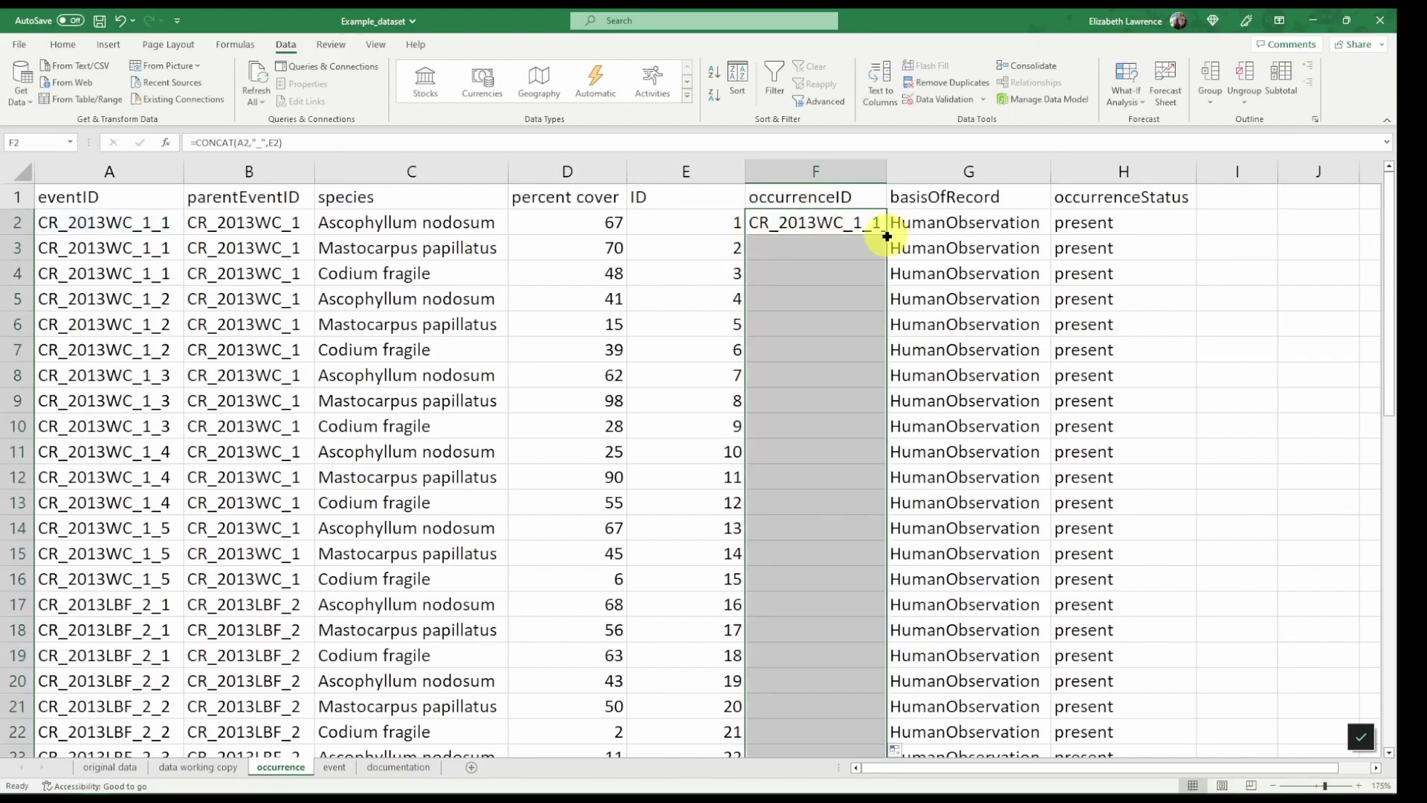
pyautogui.doubleClick(886, 170)
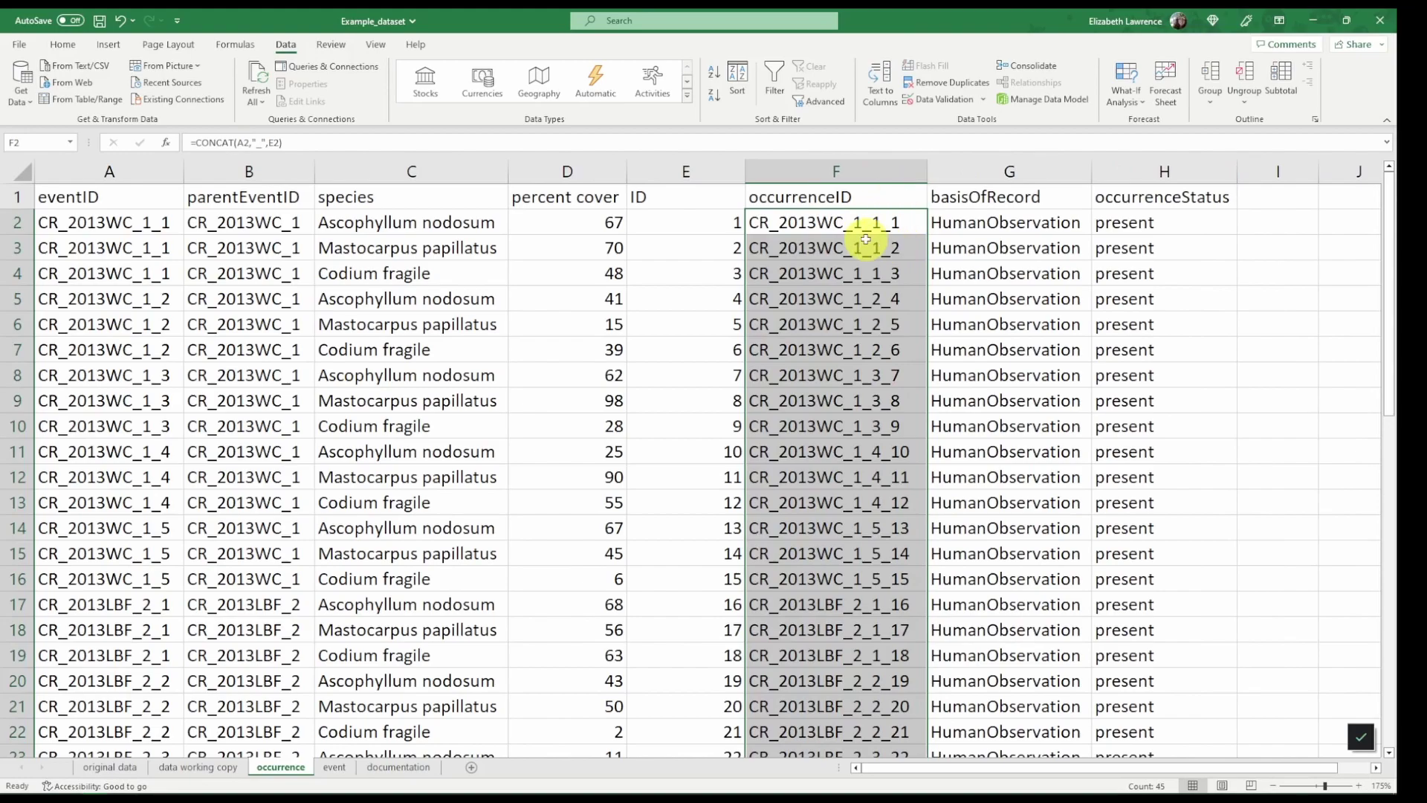
pyautogui.scroll(-3, 886, 234)
pyautogui.scroll(-2, 885, 267)
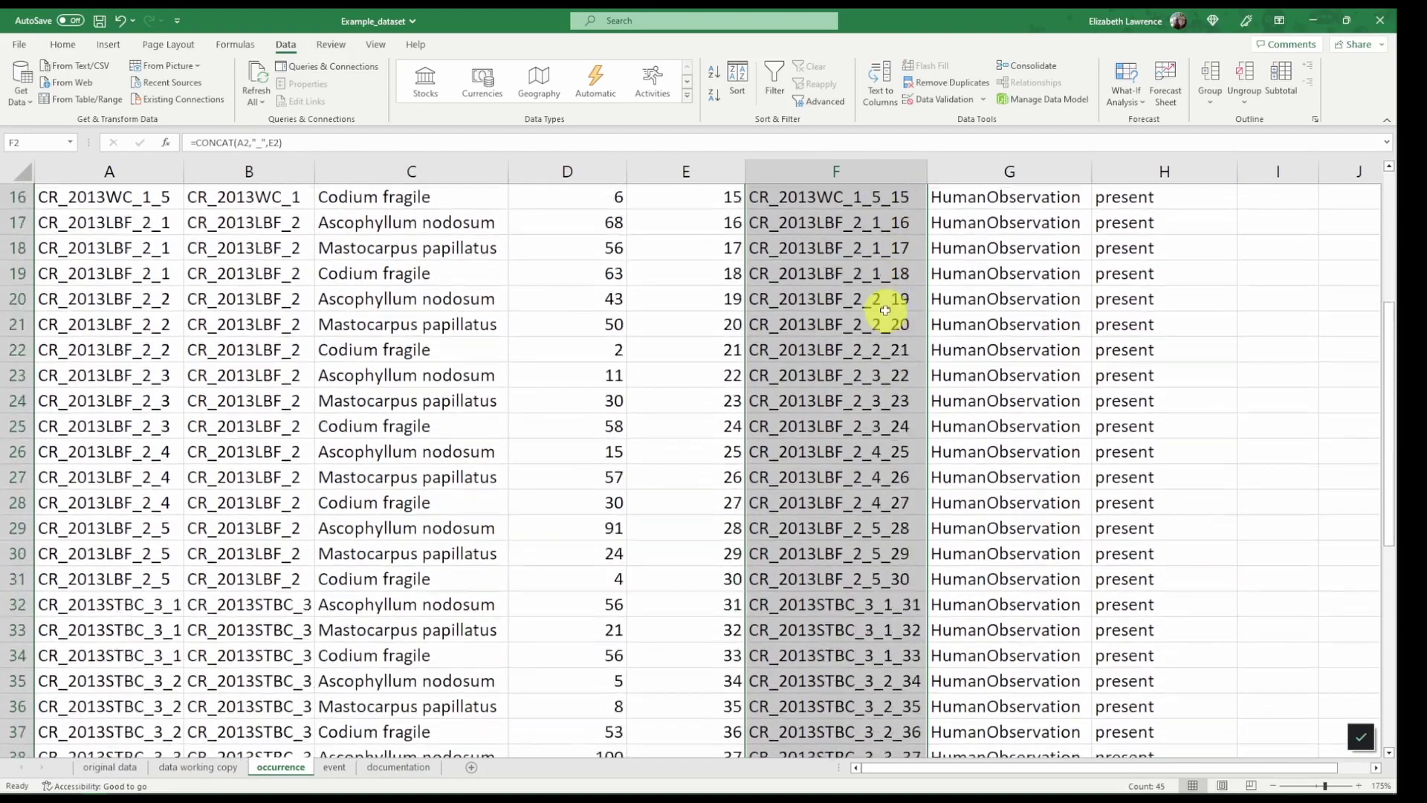
pyautogui.scroll(-3, 883, 318)
pyautogui.scroll(-3, 914, 367)
pyautogui.scroll(8, 877, 465)
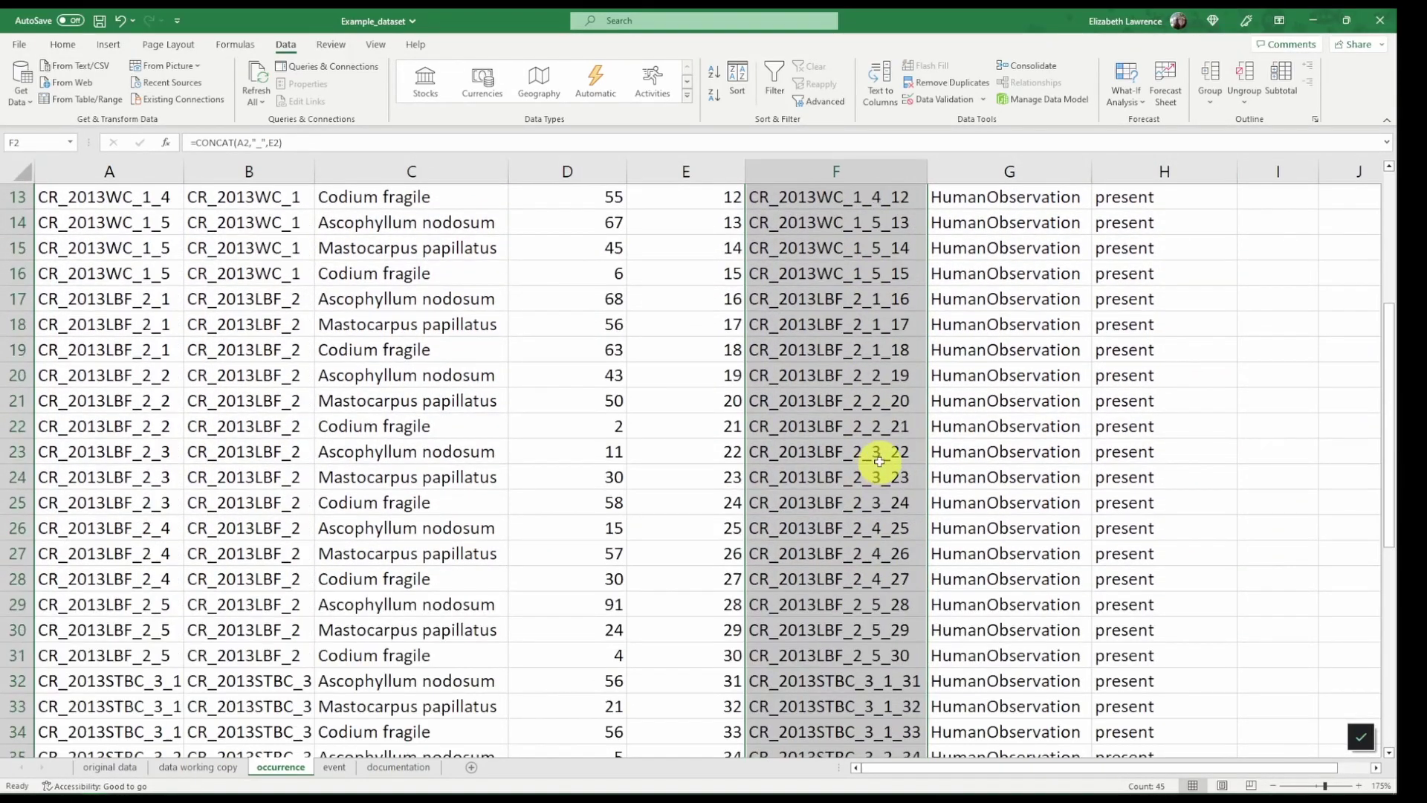
pyautogui.scroll(5, 883, 458)
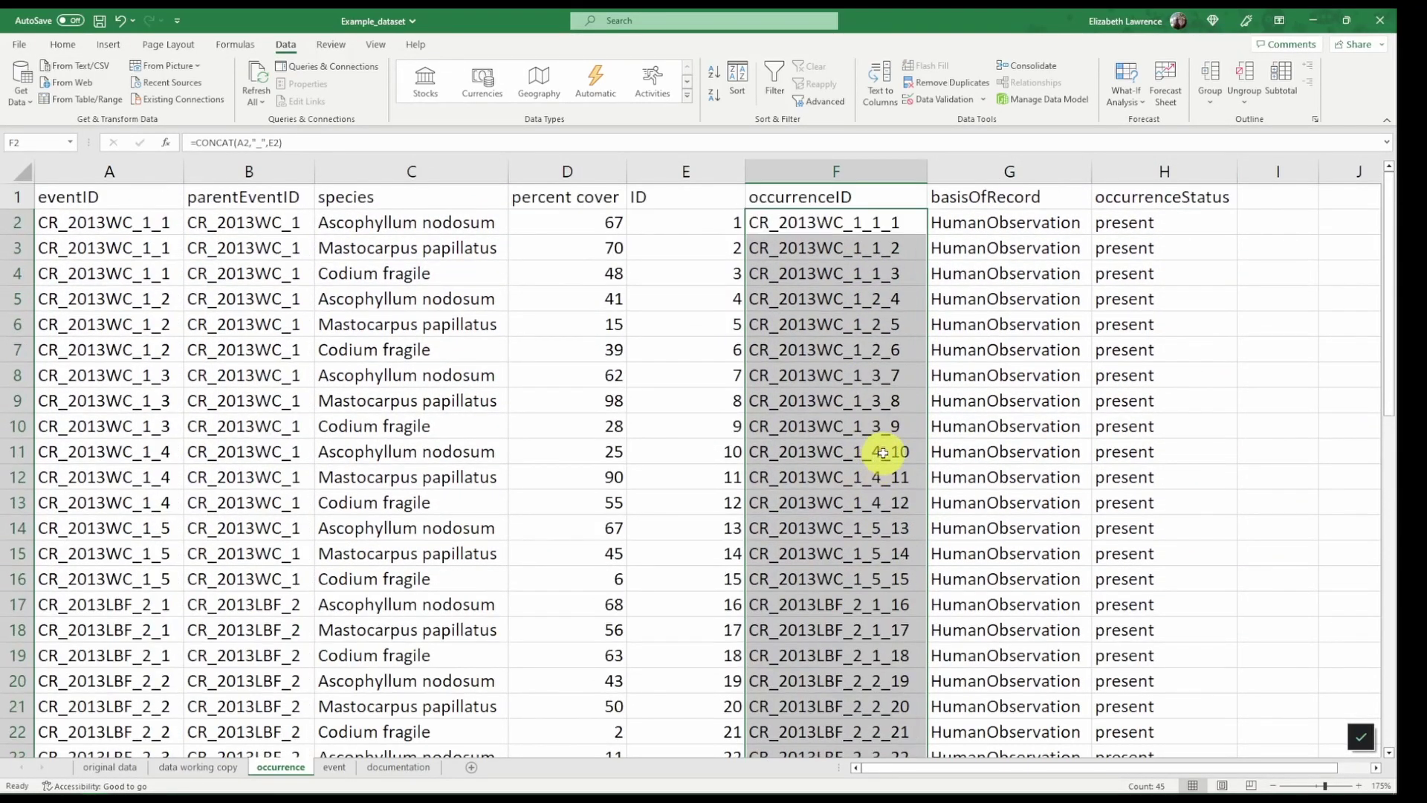
# Copy the occurrenceID column and paste it back over itself as values.
pyautogui.rightClick(855, 225)
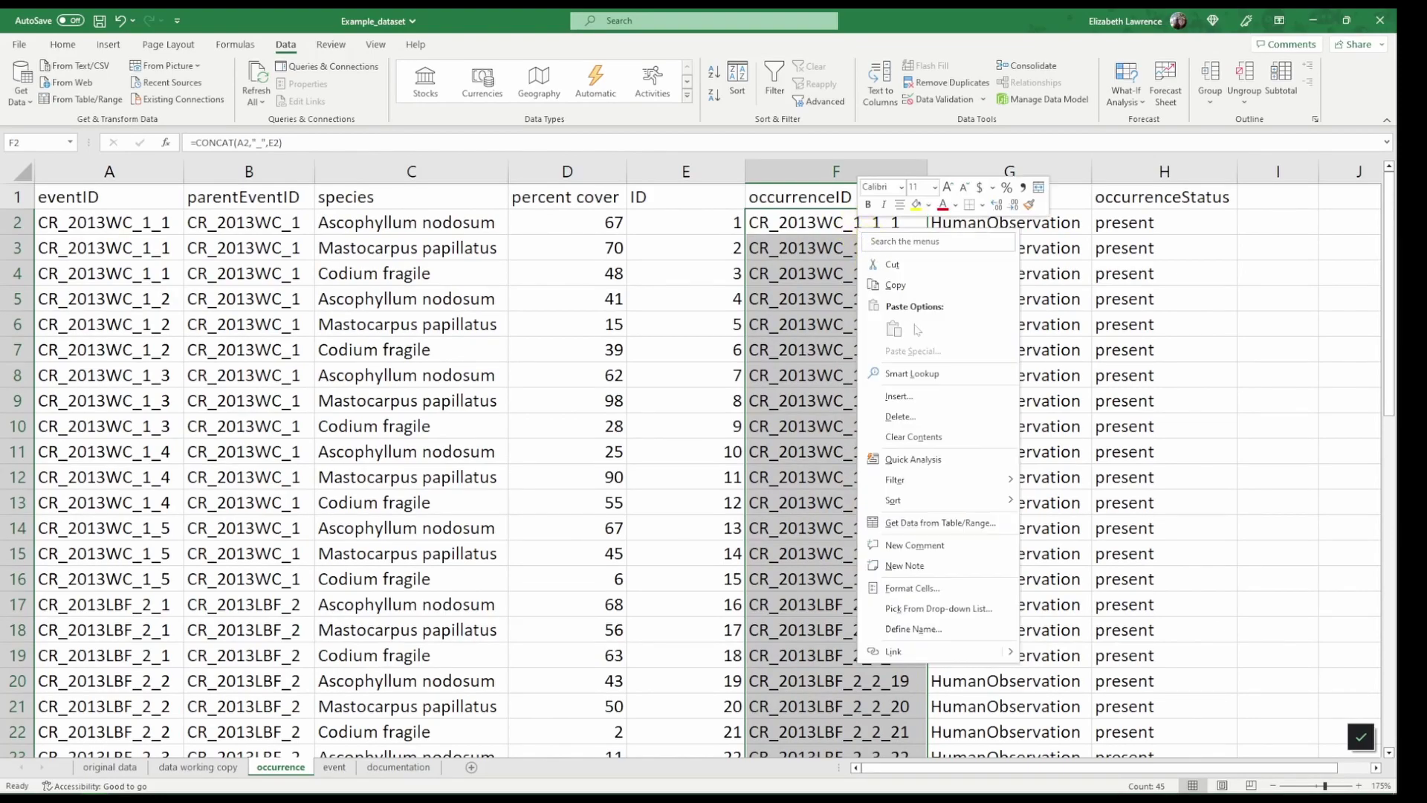
pyautogui.click(923, 290)
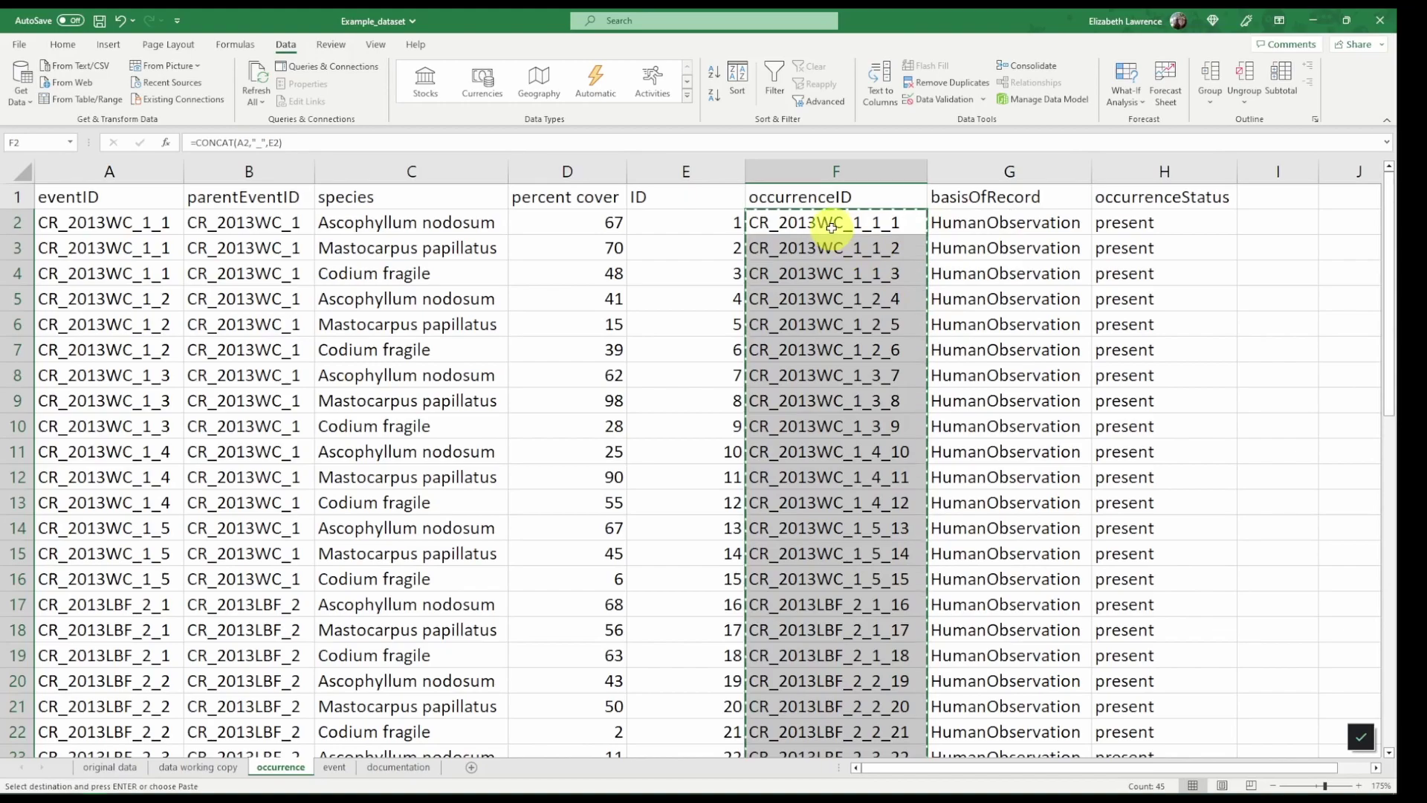
pyautogui.rightClick(834, 222)
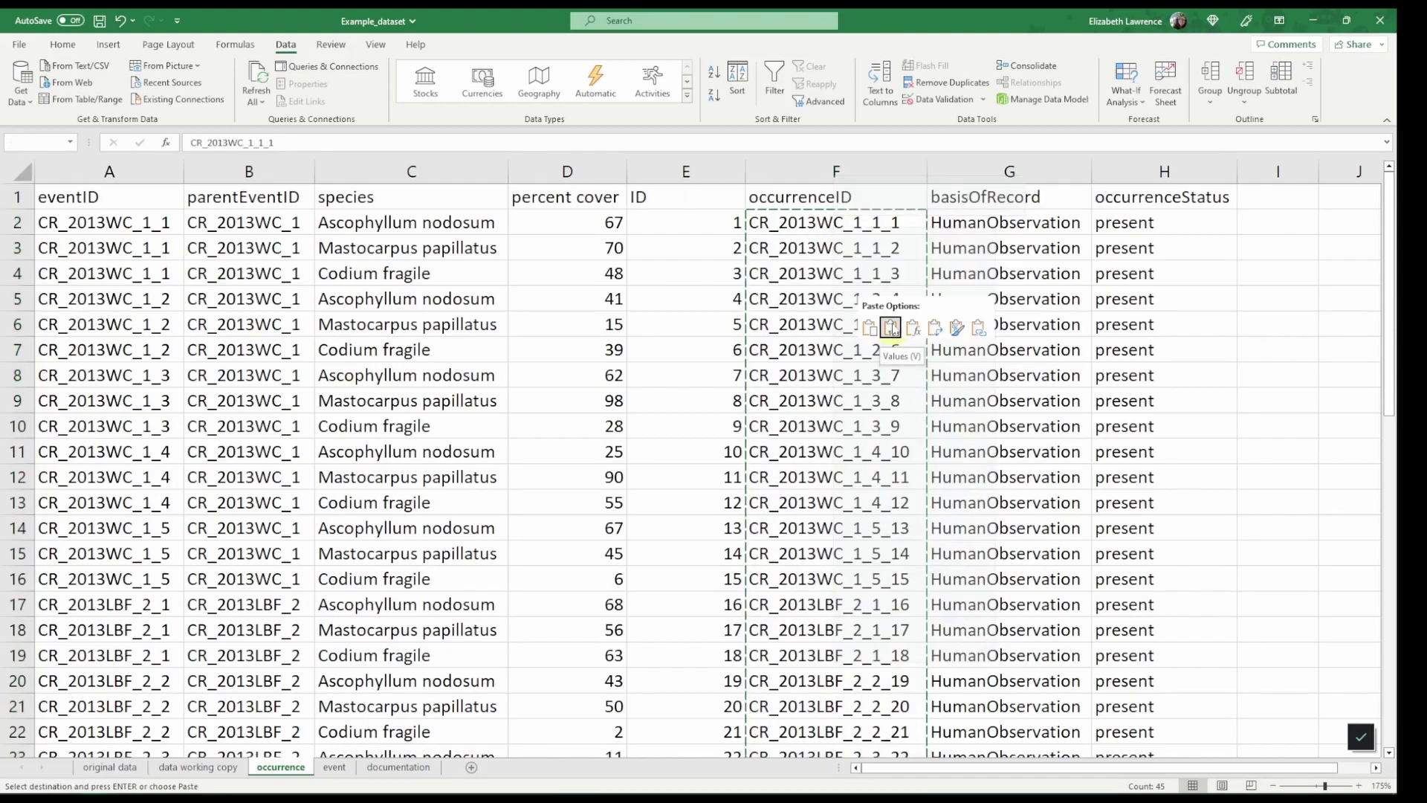
pyautogui.click(891, 327)
pyautogui.click(829, 224)
pyautogui.click(842, 401)
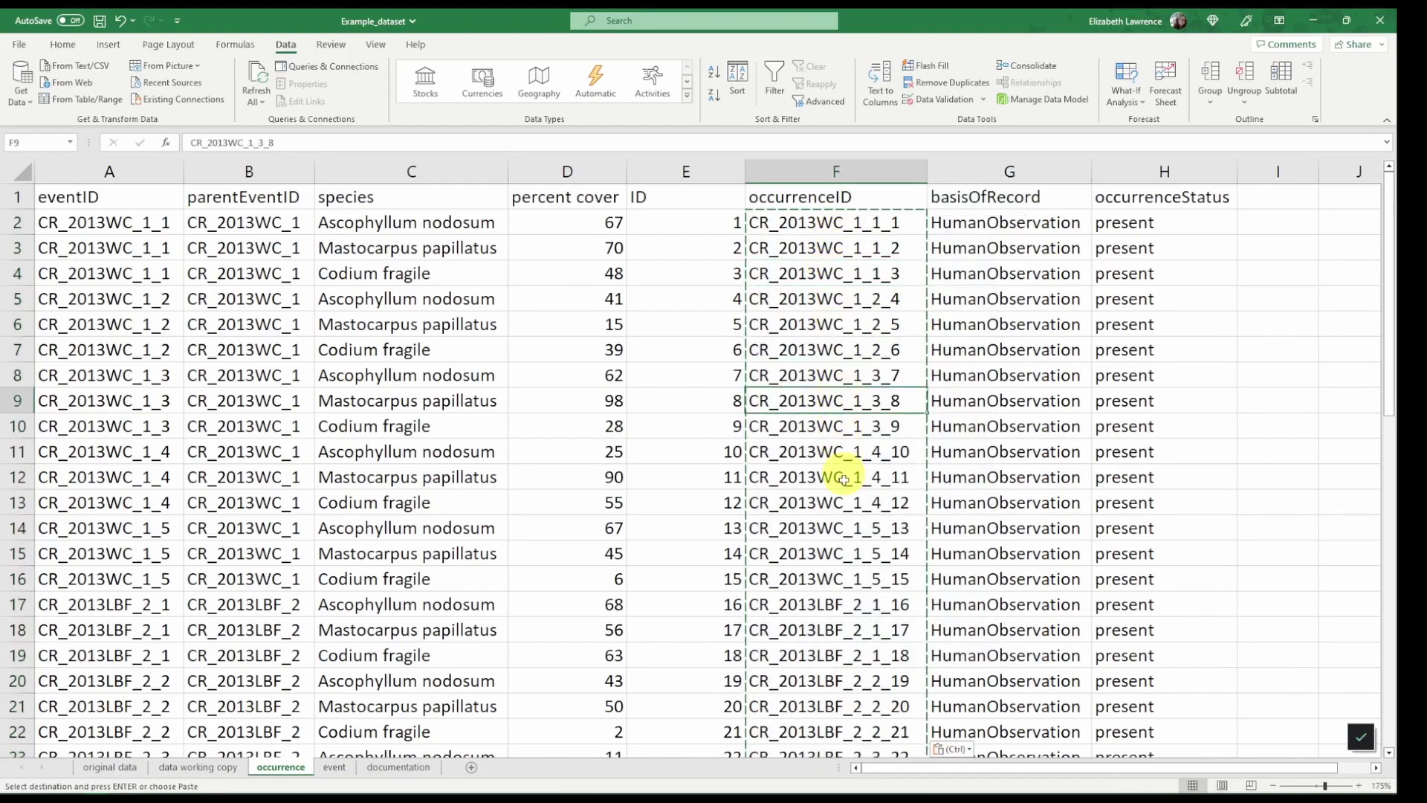
pyautogui.click(854, 223)
pyautogui.press('Escape')
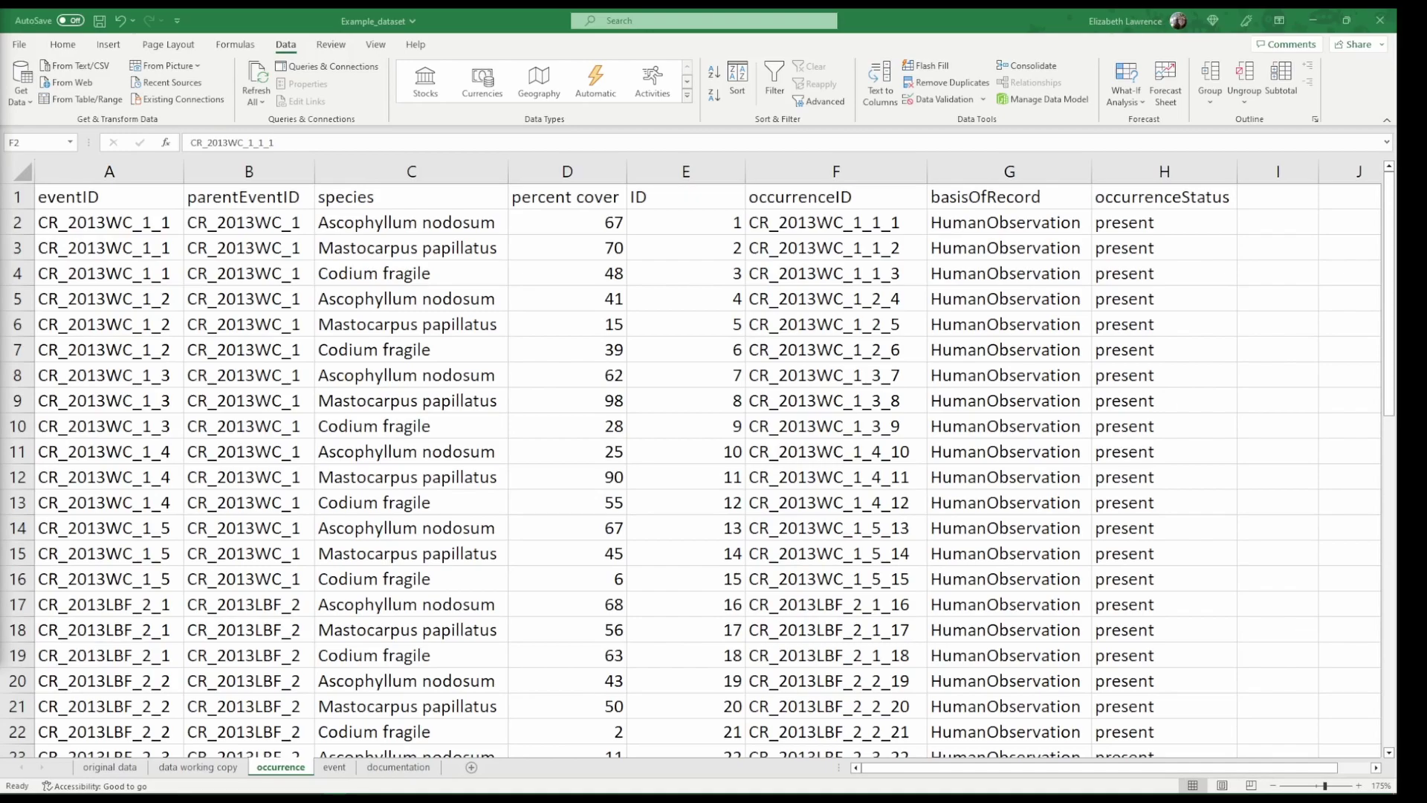
# Change the C1 header from 'species' to 'scientificName'.
pyautogui.click(405, 197)
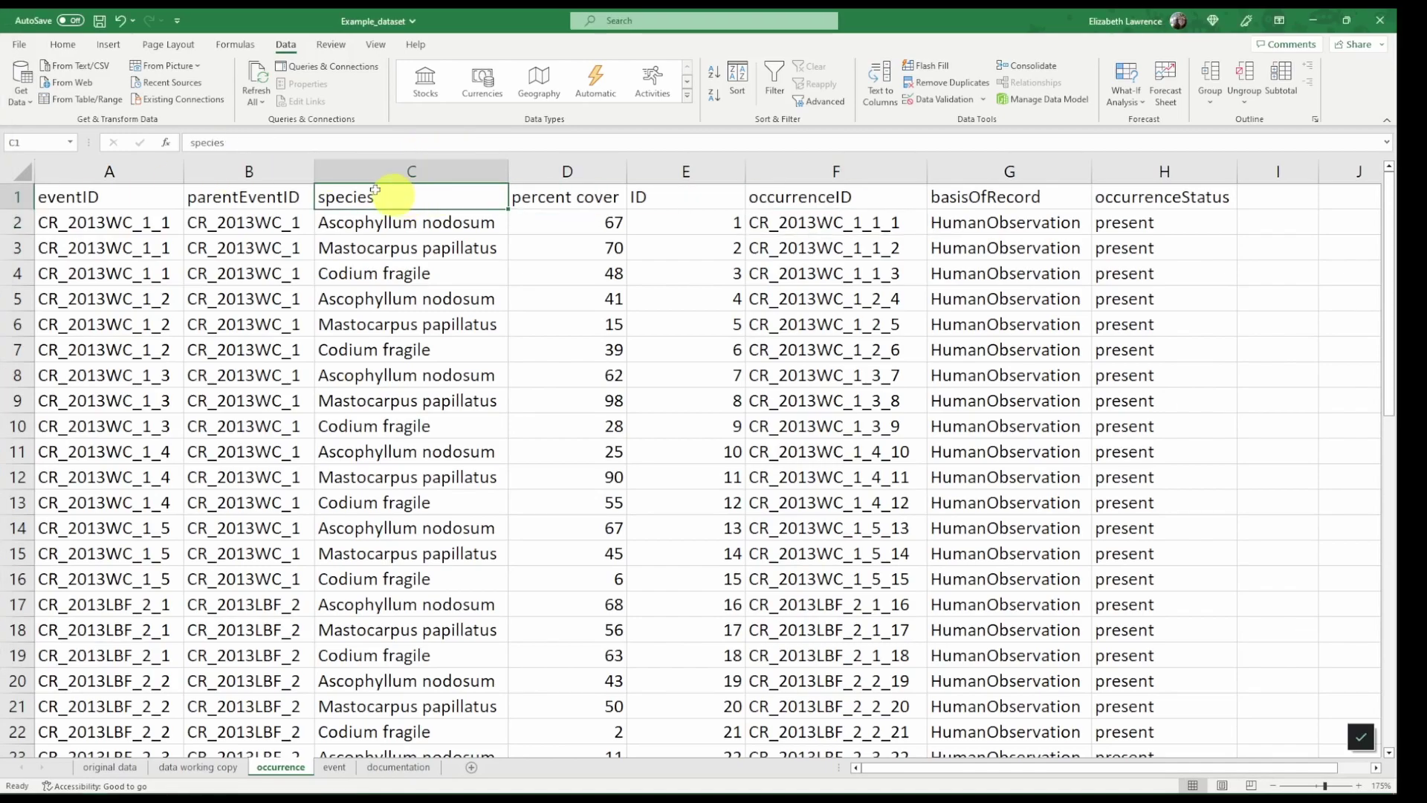
pyautogui.doubleClick(217, 143)
pyautogui.press('BackSpace')
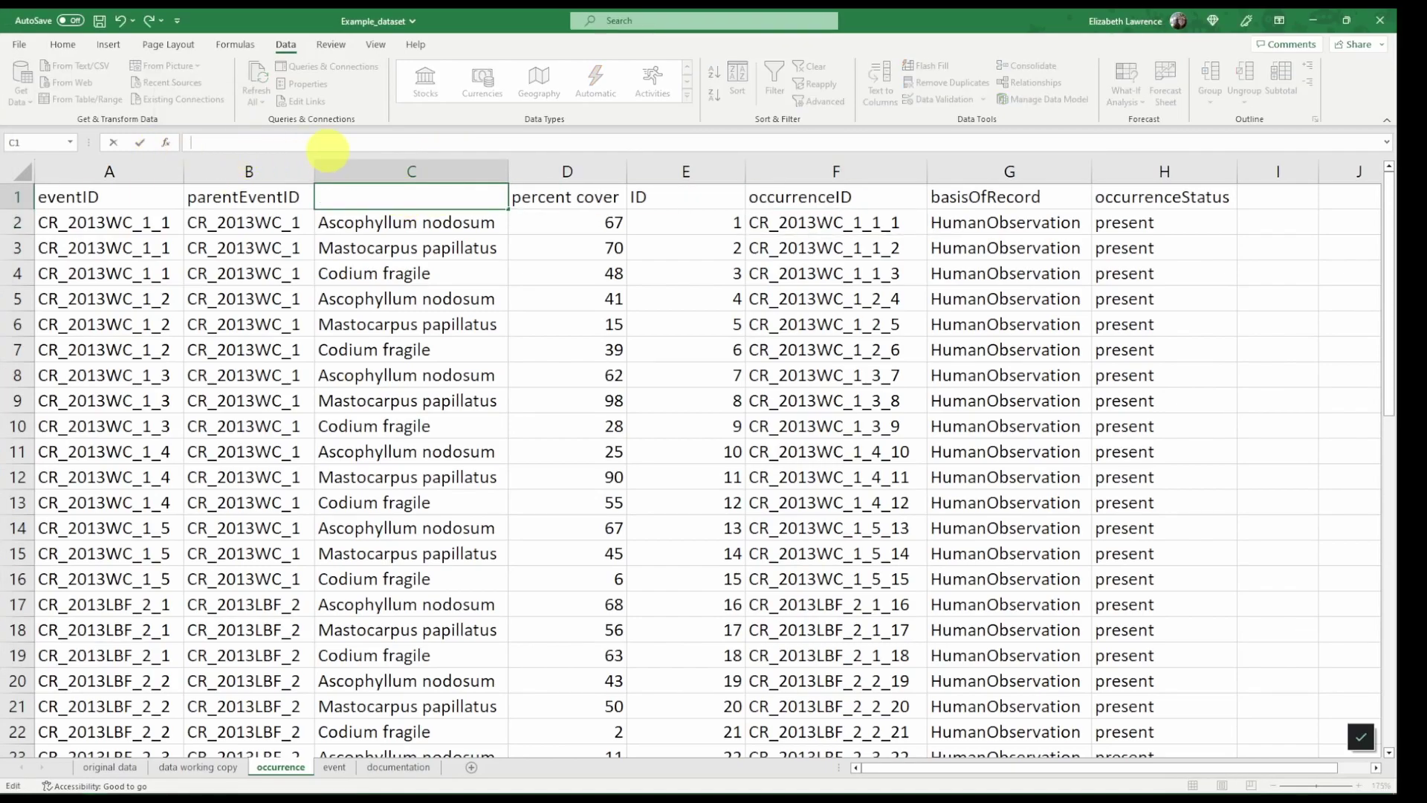
pyautogui.write('scientificNa')
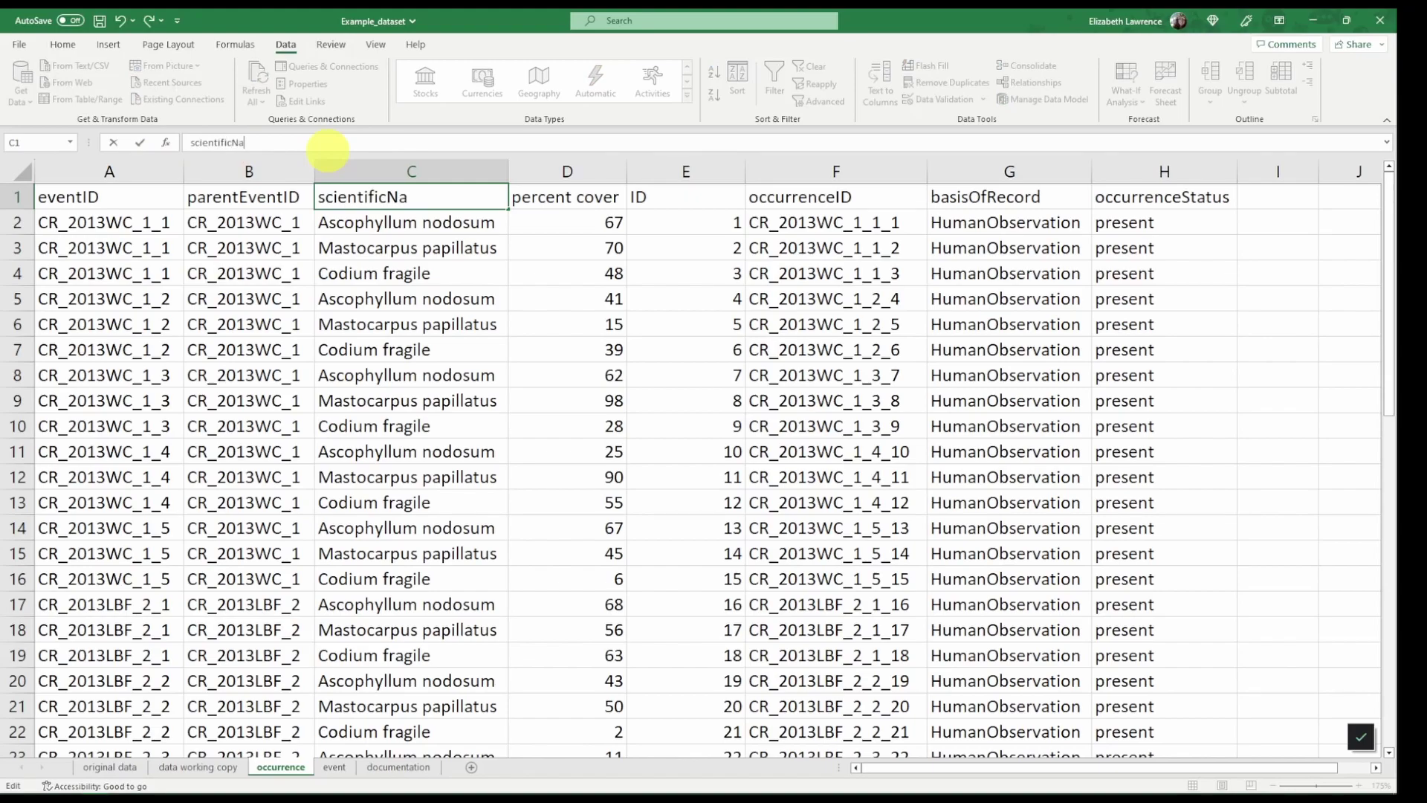
pyautogui.write('me')
pyautogui.press('Return')
pyautogui.click(414, 171)
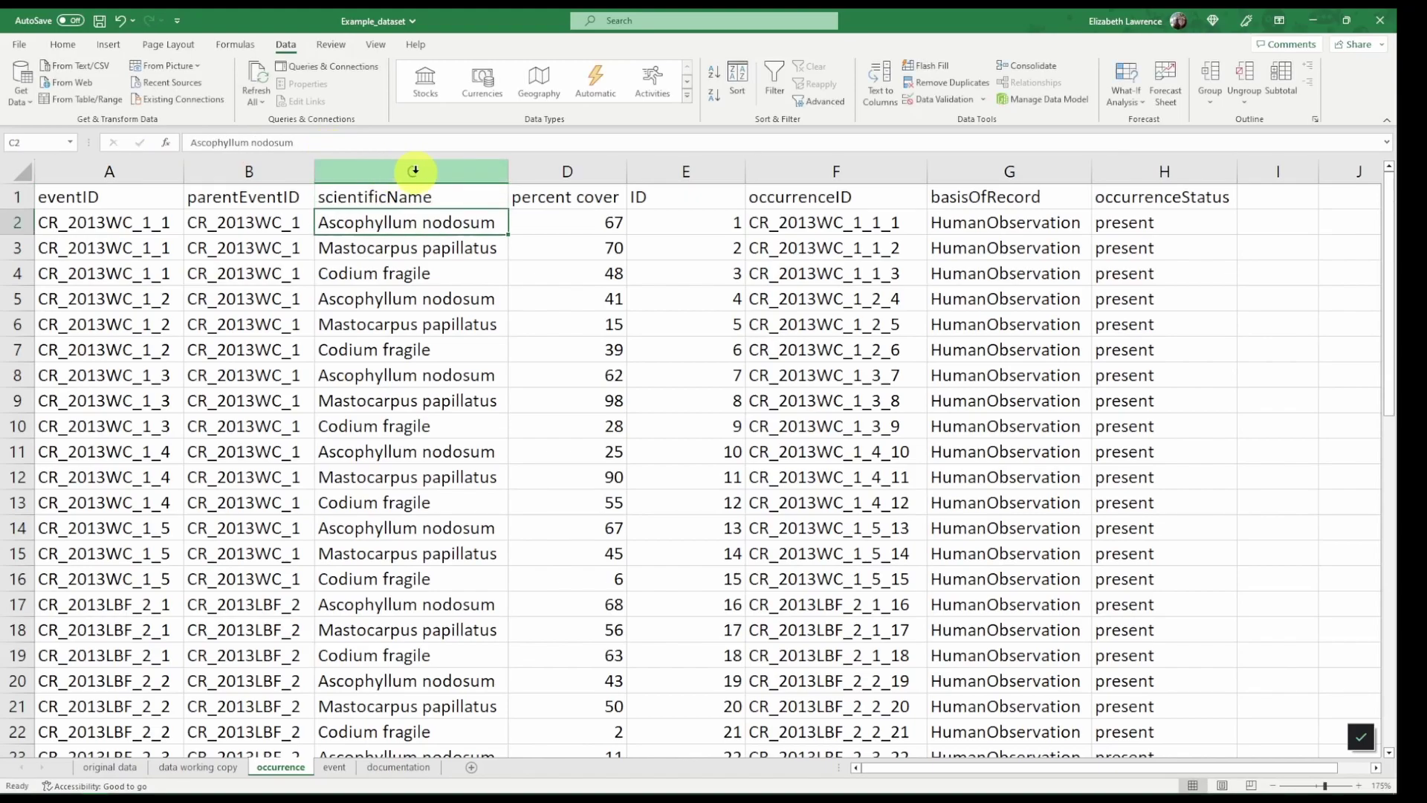
# Insert an empty column C headed 'scientificNameID' before scientificName and autofit its width.
pyautogui.rightClick(415, 171)
pyautogui.click(480, 321)
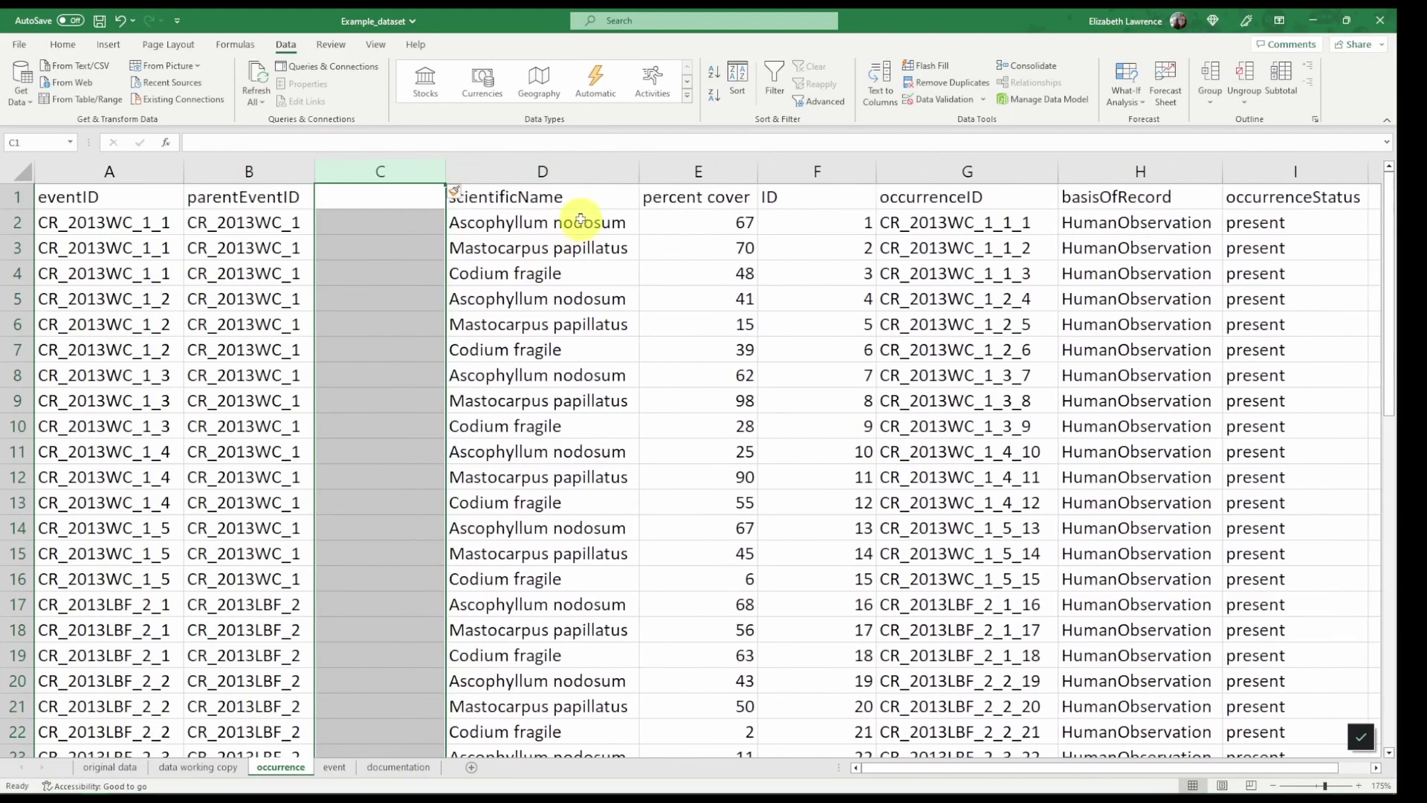
pyautogui.click(410, 197)
pyautogui.write('scientif')
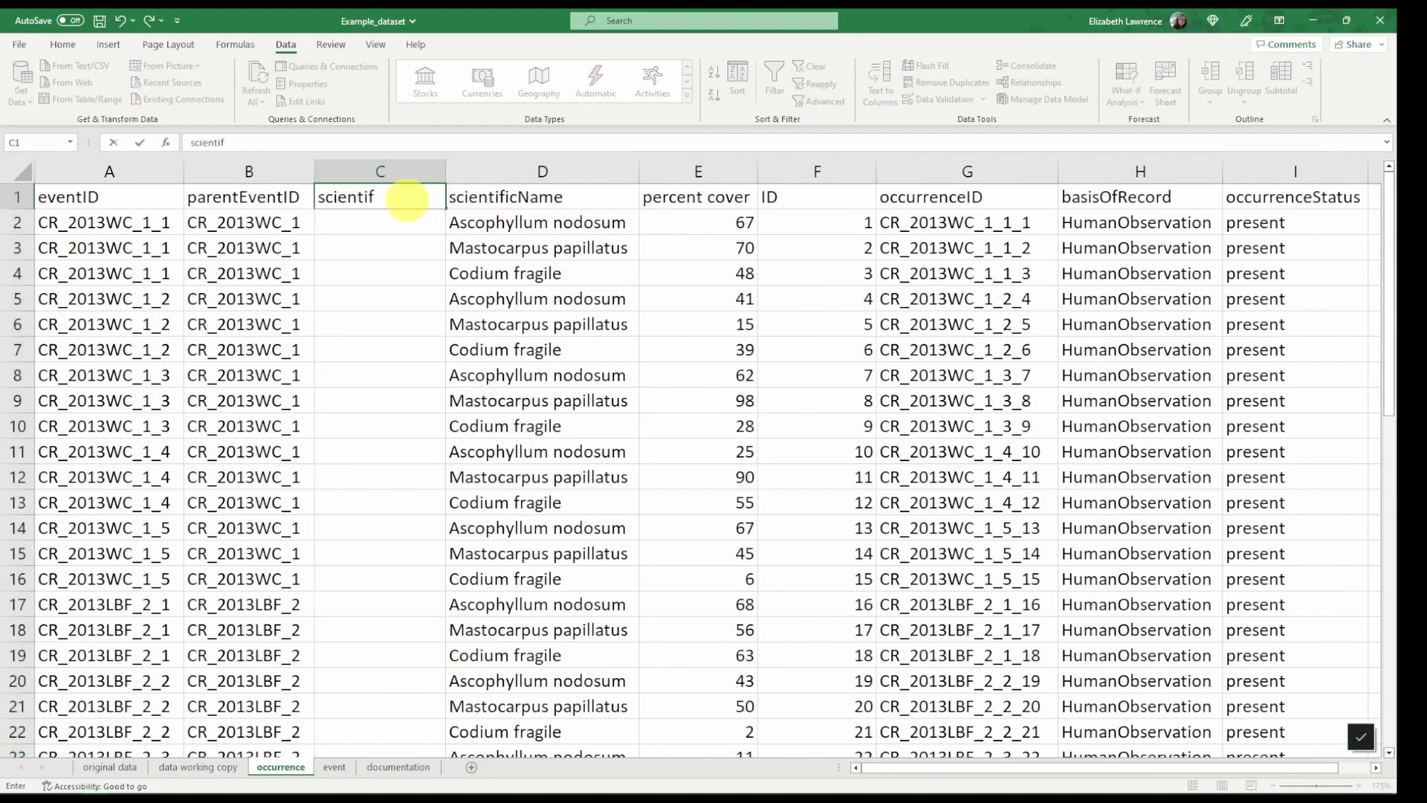
pyautogui.write('icNameIF')
pyautogui.press('BackSpace')
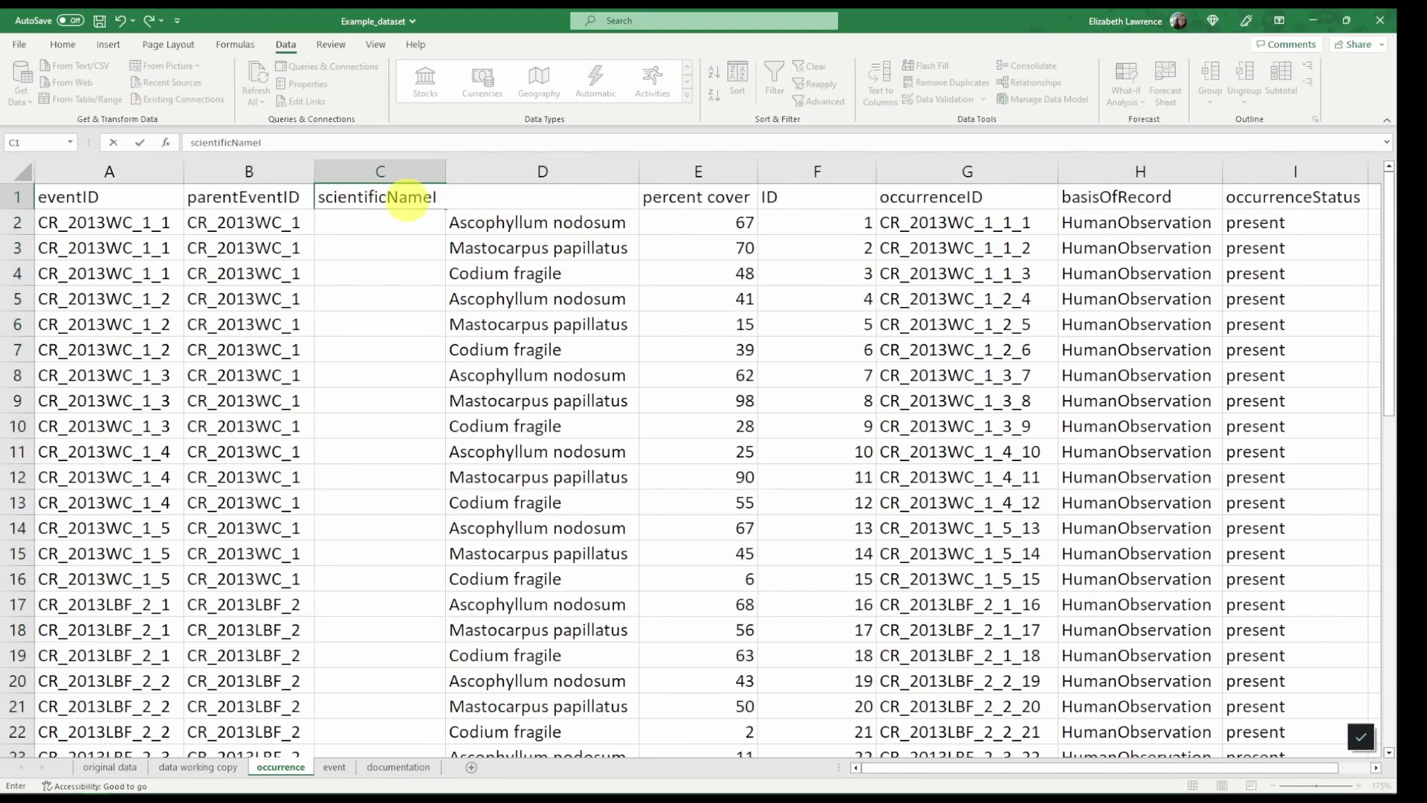
pyautogui.write('D')
pyautogui.press('Return')
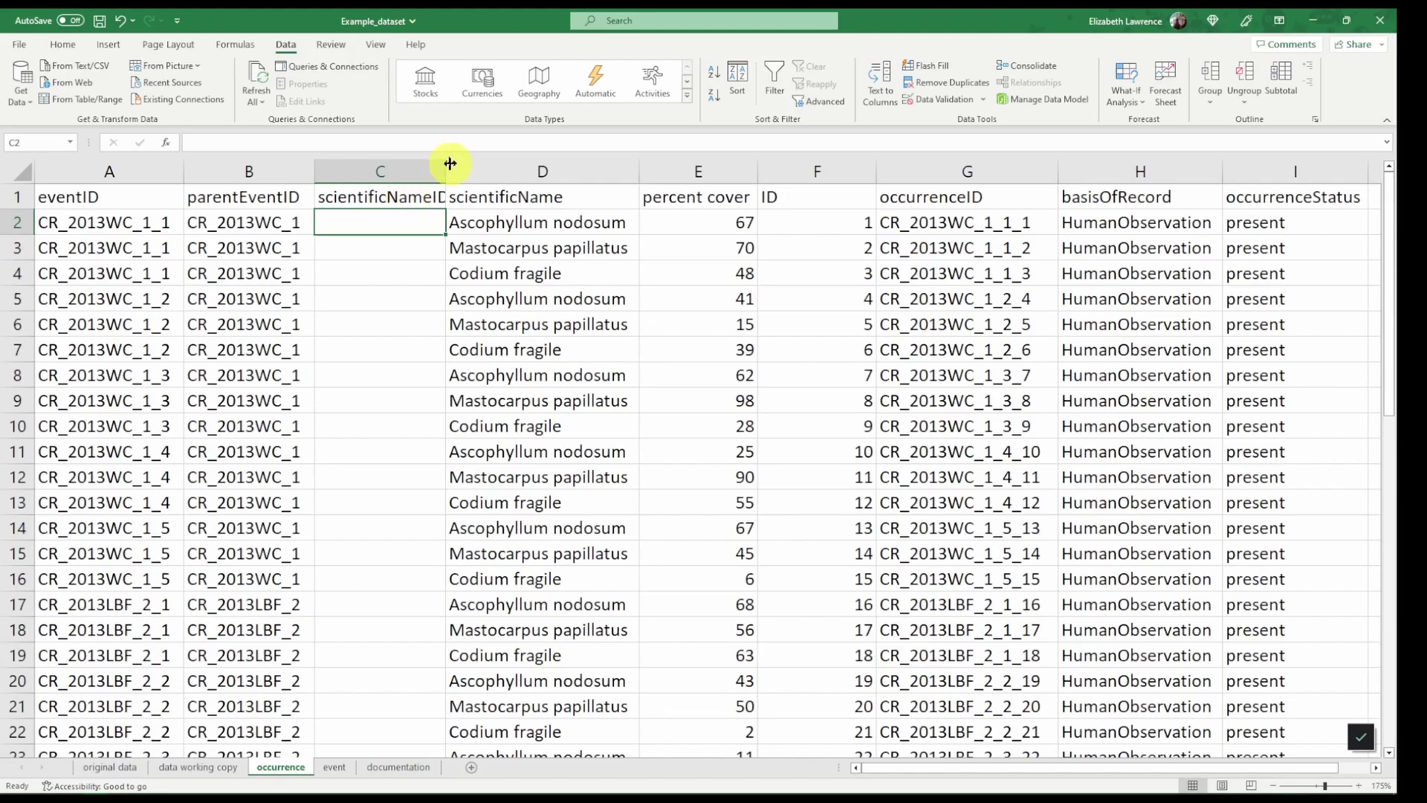
pyautogui.doubleClick(441, 171)
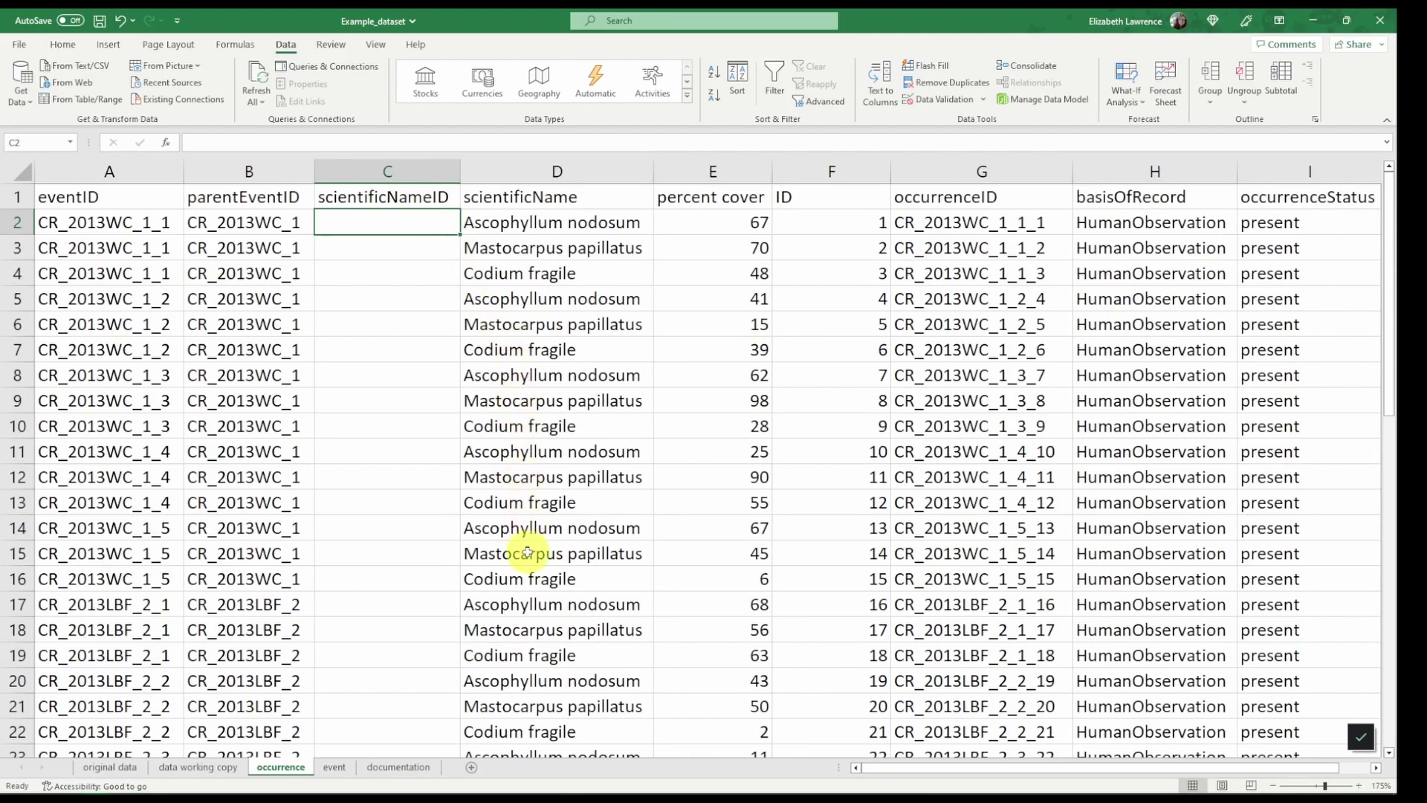
# On the documentation sheet, map original field species to scientificName in row 7.
pyautogui.click(398, 767)
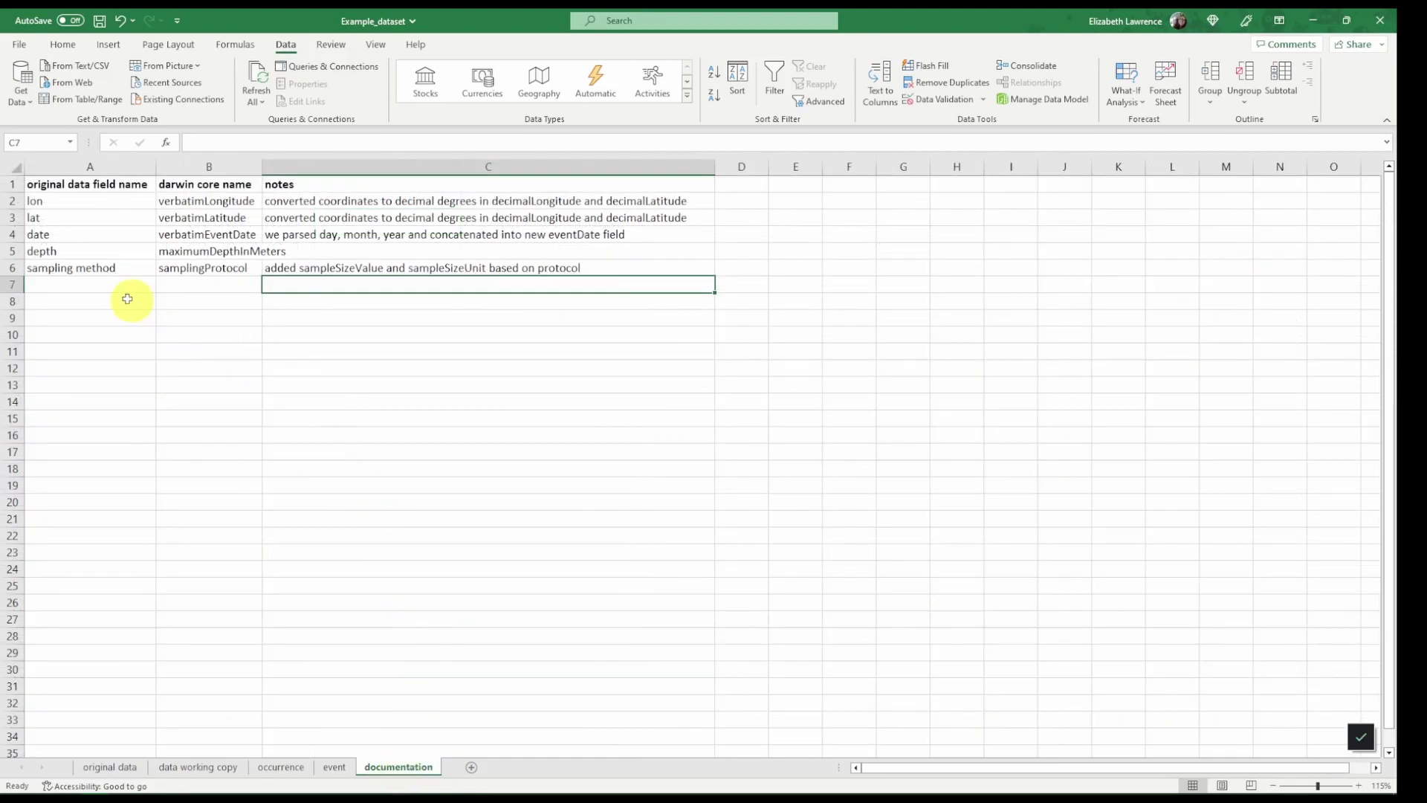
pyautogui.click(97, 281)
pyautogui.write('species')
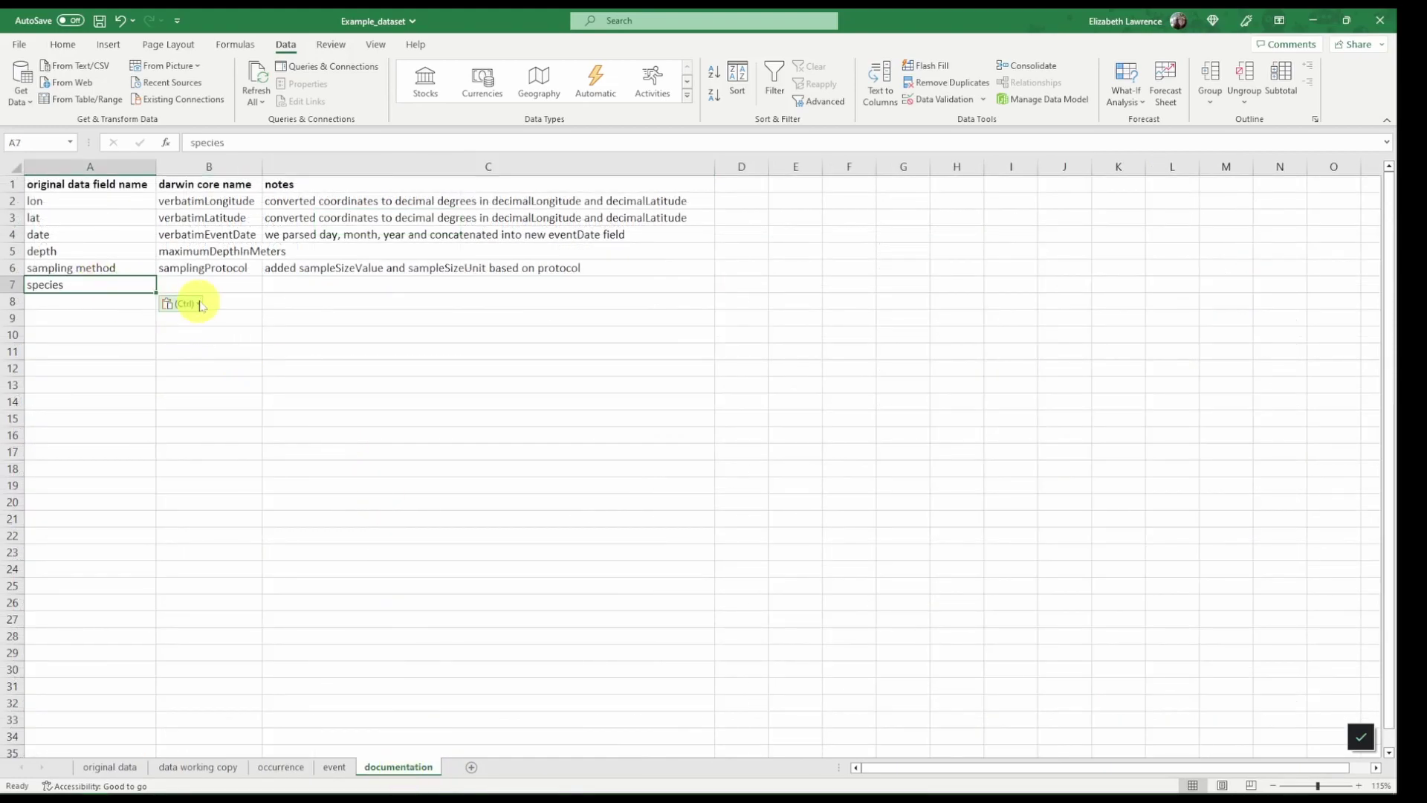
pyautogui.press('Tab')
pyautogui.write('sci')
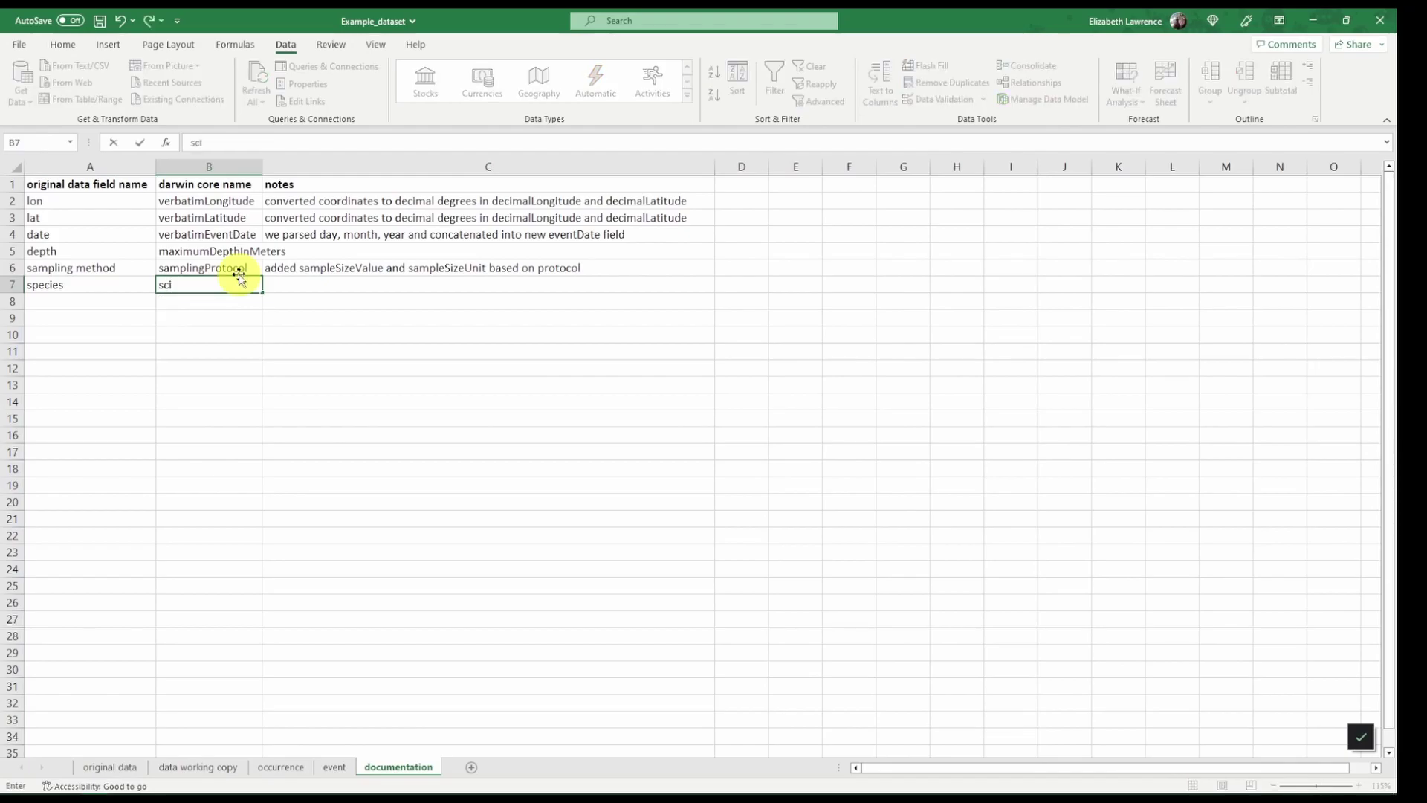
pyautogui.write('entificNa')
pyautogui.write('me')
pyautogui.press('Tab')
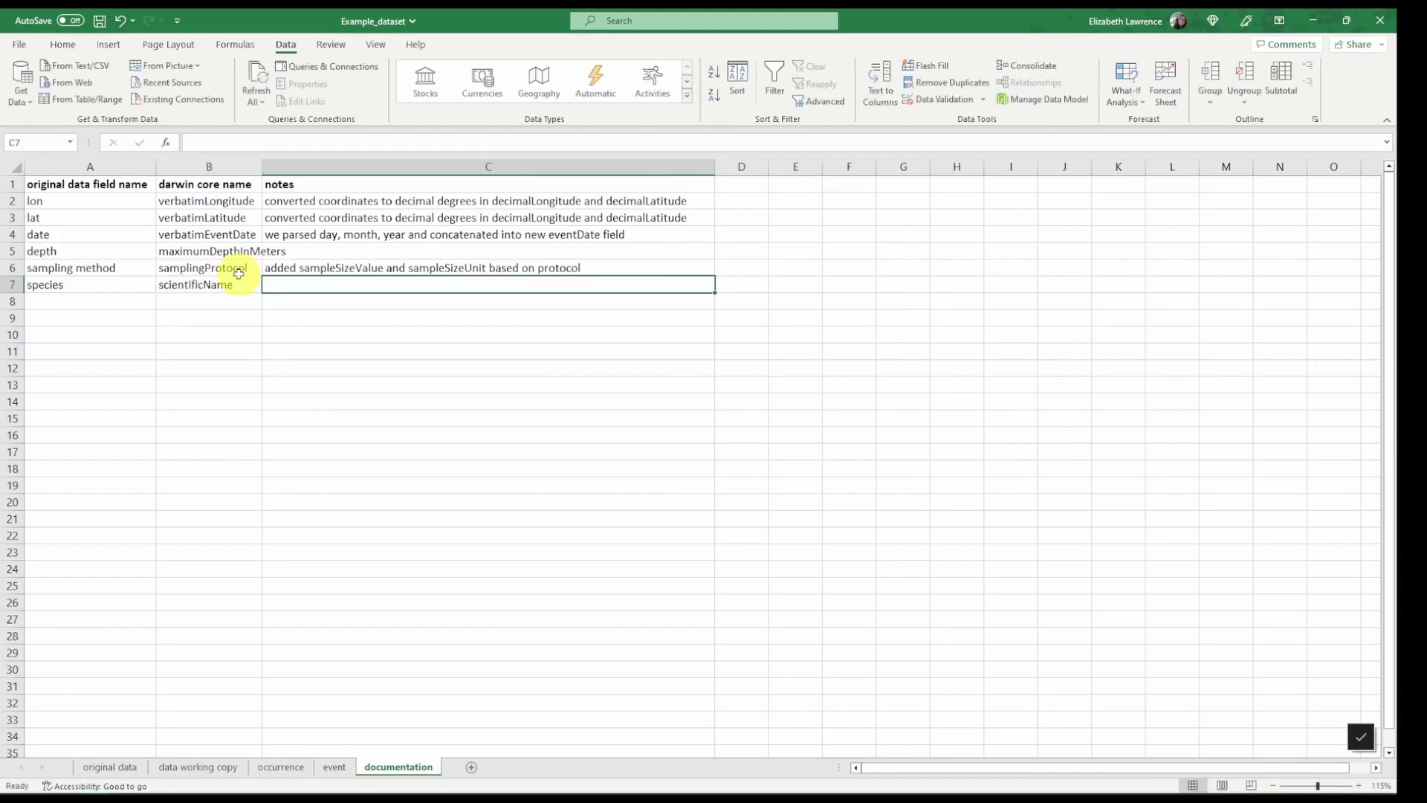
# Add occurrenceID in row 8, noted 'created a new ID column 1 to N and concatenated with eventID'.
pyautogui.press('Return')
pyautogui.write('o')
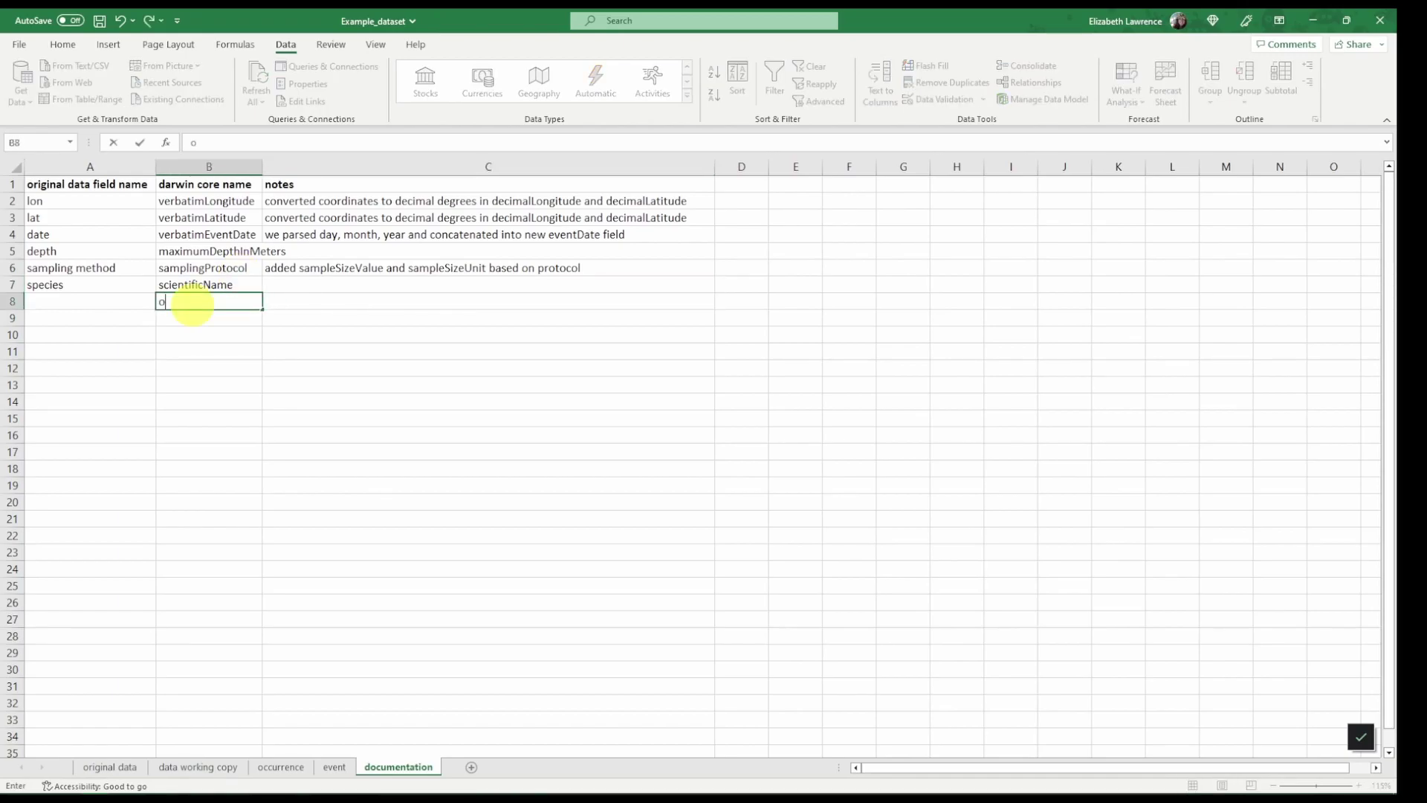
pyautogui.write('ccurrenceID')
pyautogui.press('Tab')
pyautogui.write('c')
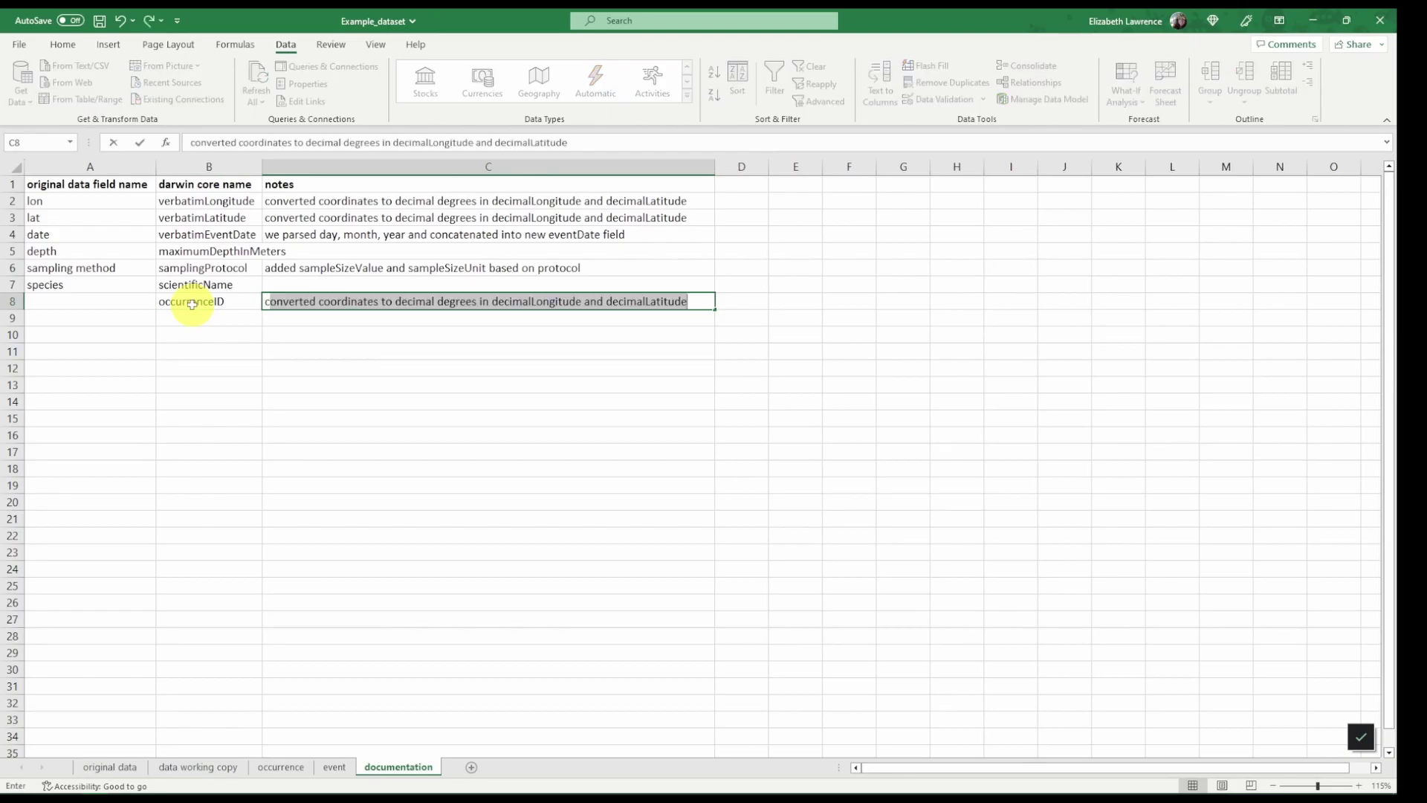
pyautogui.write('reated ')
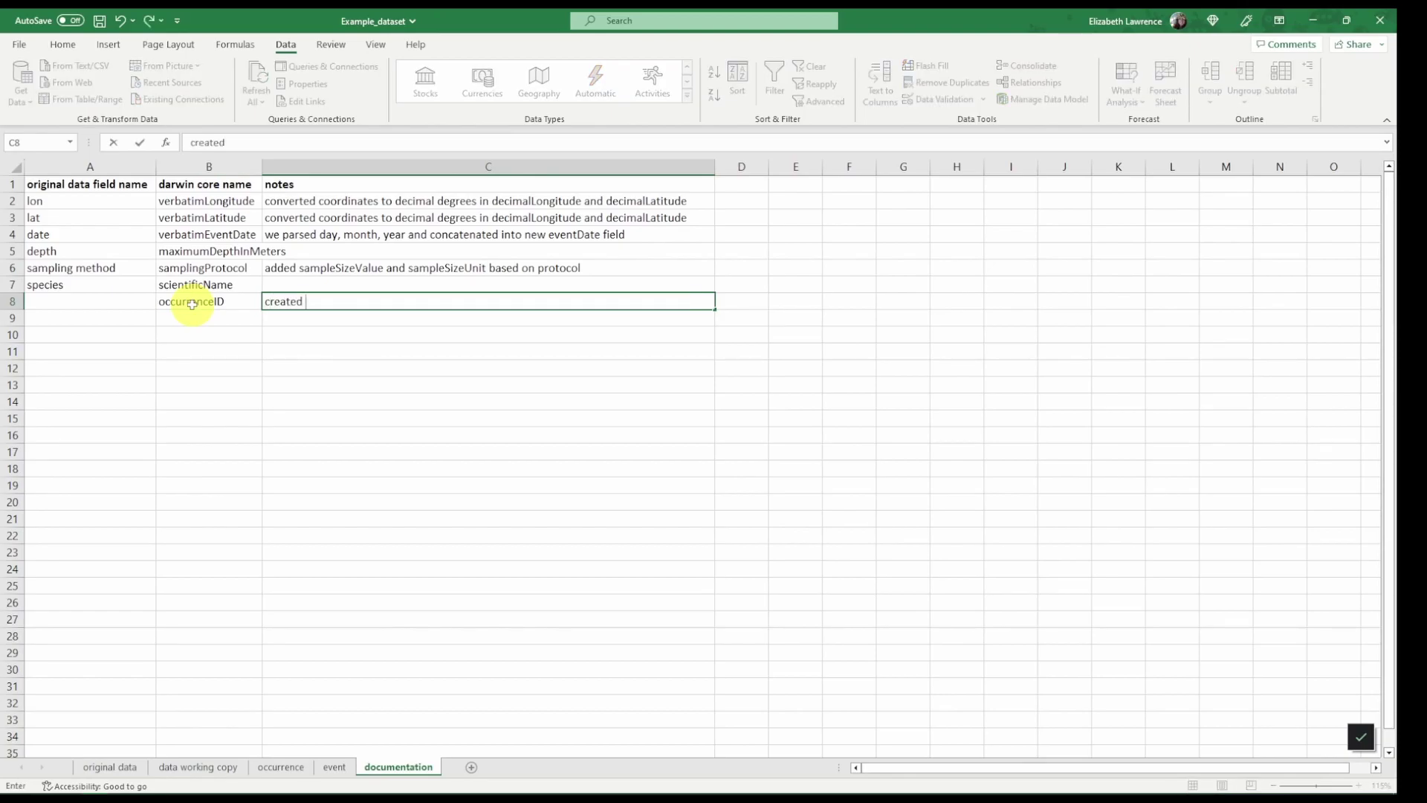
pyautogui.write('a new ID column')
pyautogui.write(' 1 to N and co')
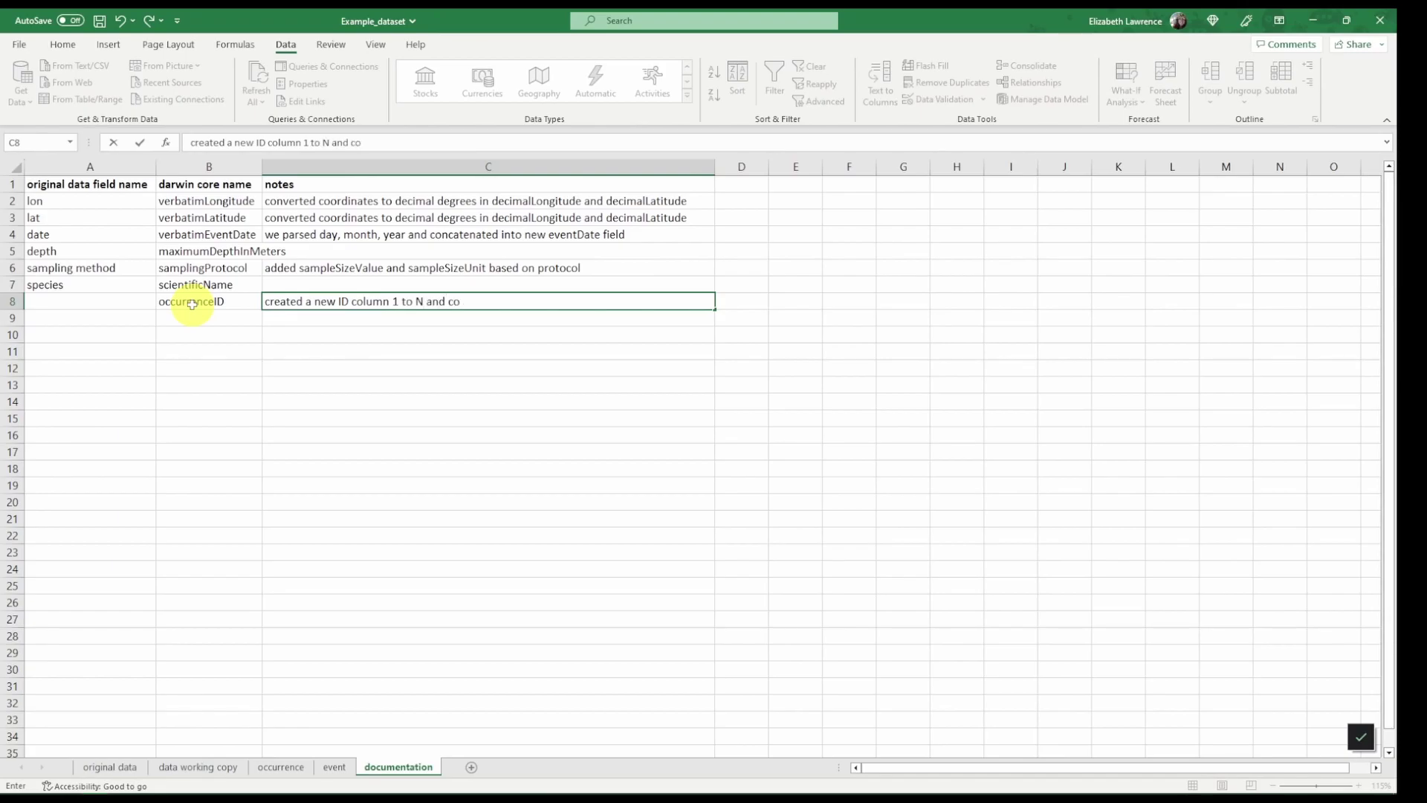
pyautogui.write('ncated')
pyautogui.press('BackSpace')
pyautogui.press('BackSpace')
pyautogui.write('nated with ev')
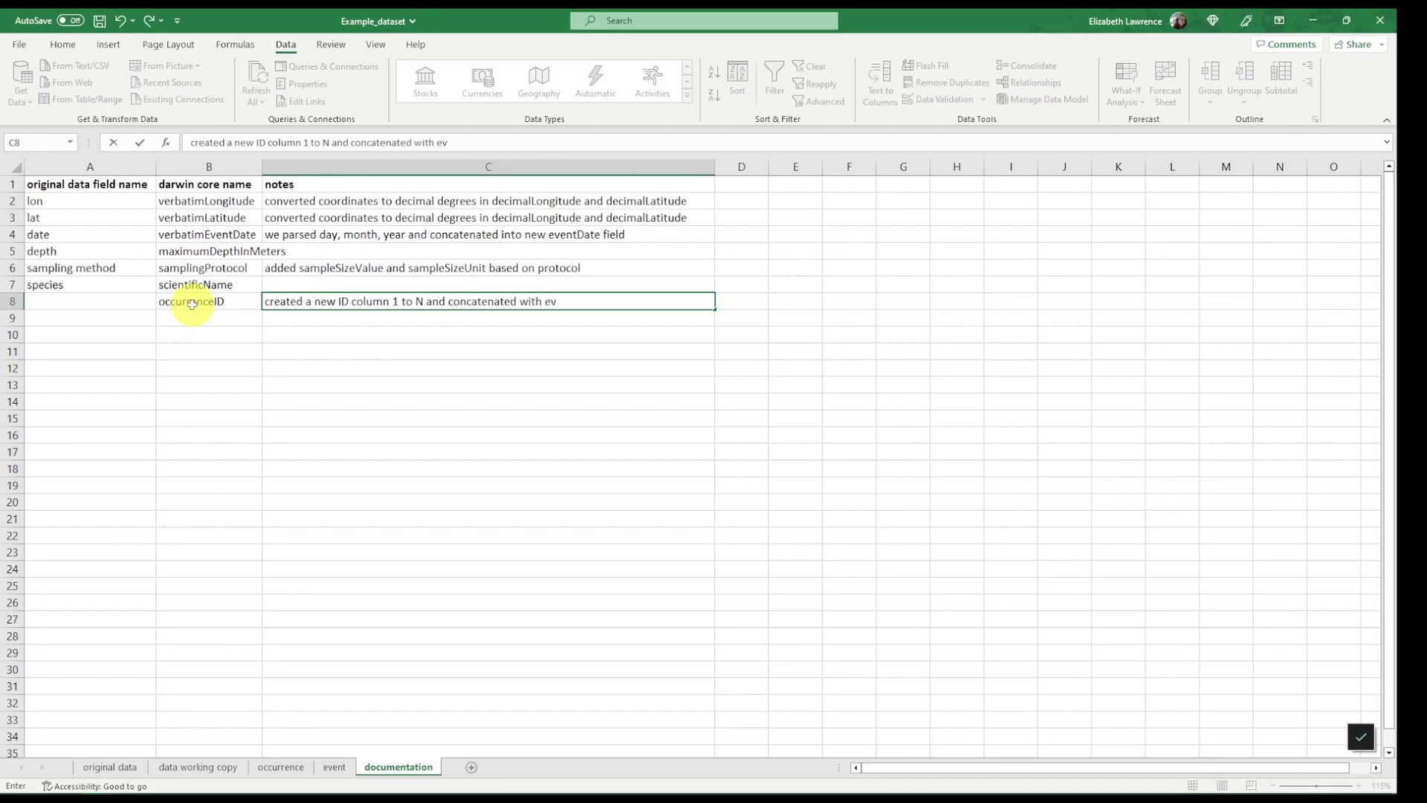
pyautogui.write('entID')
pyautogui.press('Return')
# Enter basisOfRecord and occurrenceStatus as Darwin Core names in B9 and B10.
pyautogui.click(235, 318)
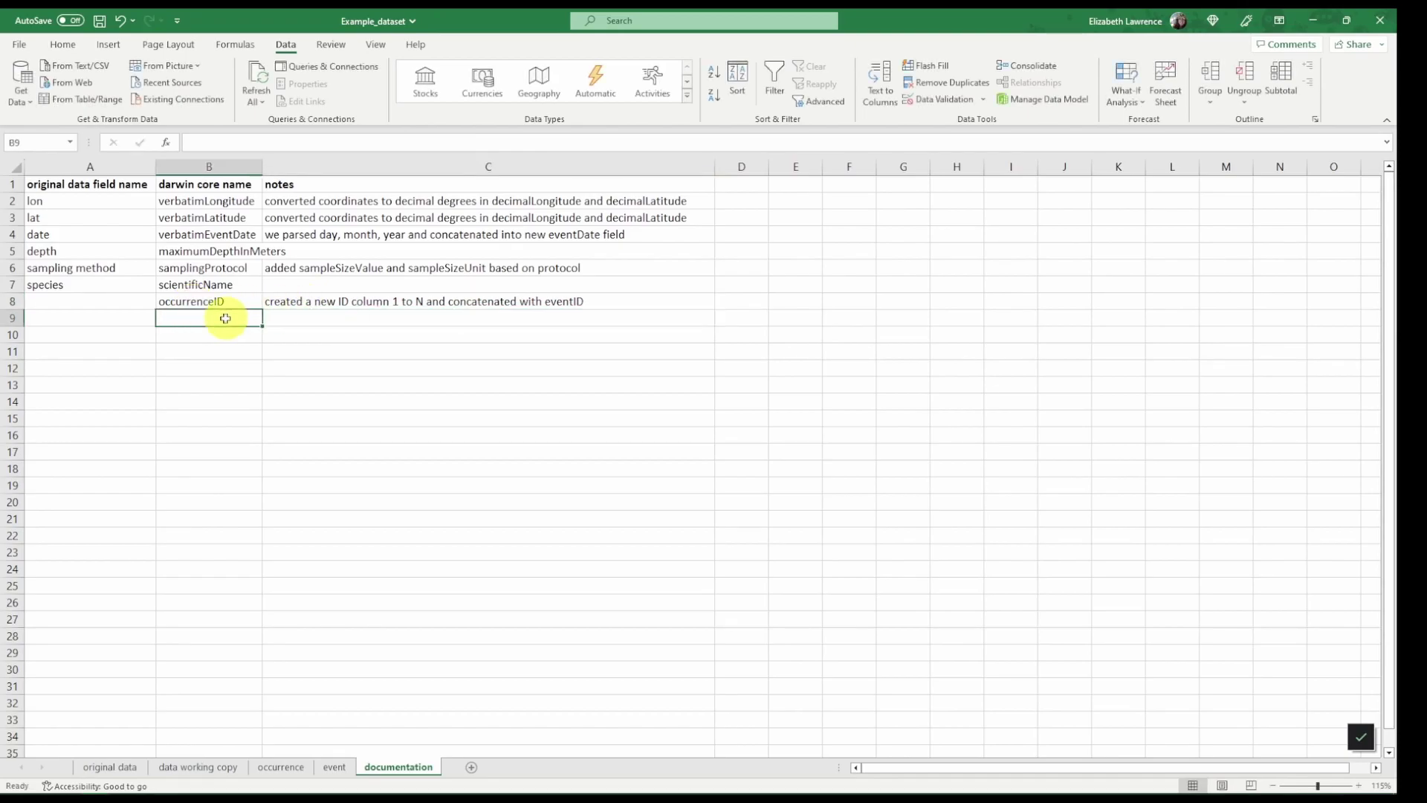
pyautogui.write('basis')
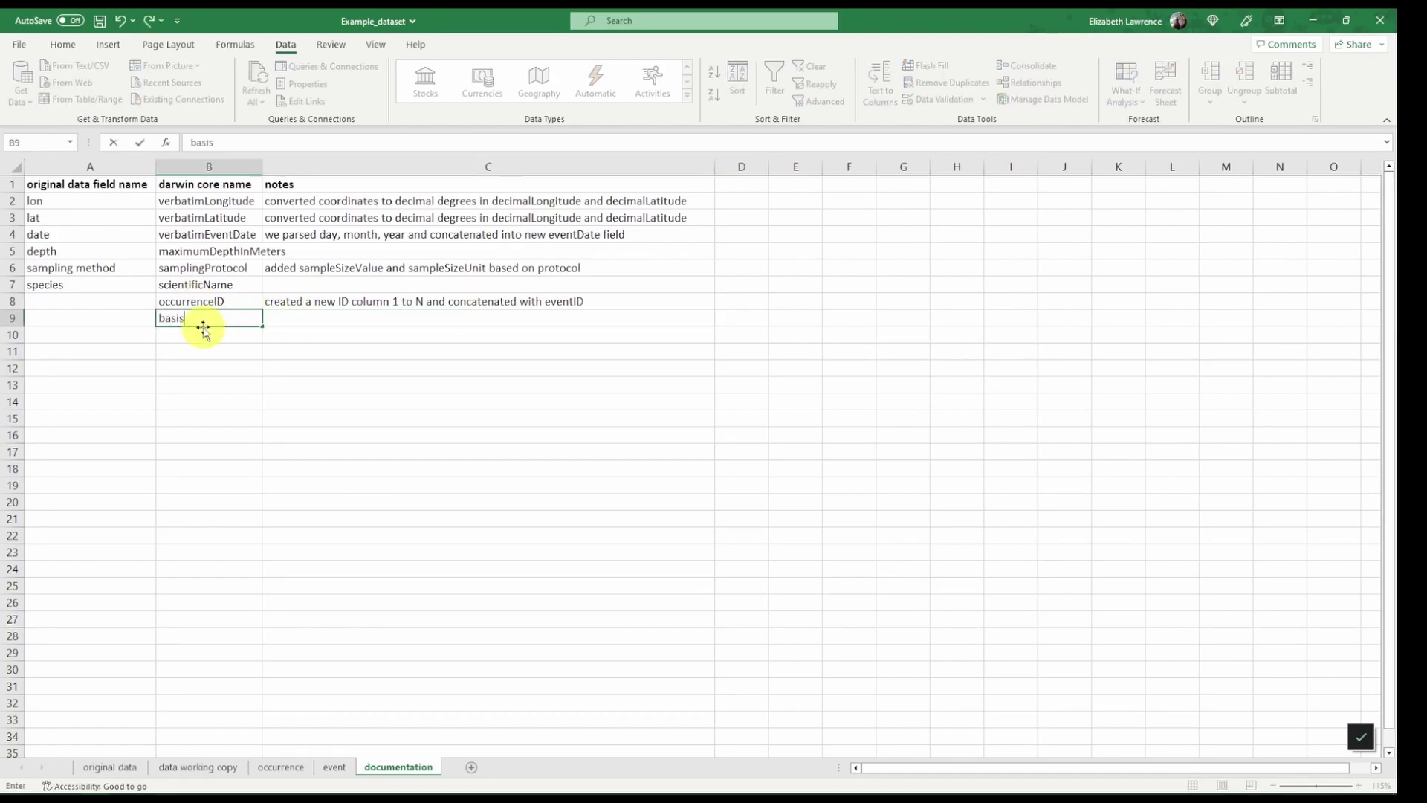
pyautogui.write('OfRecord')
pyautogui.press('Return')
pyautogui.write('o')
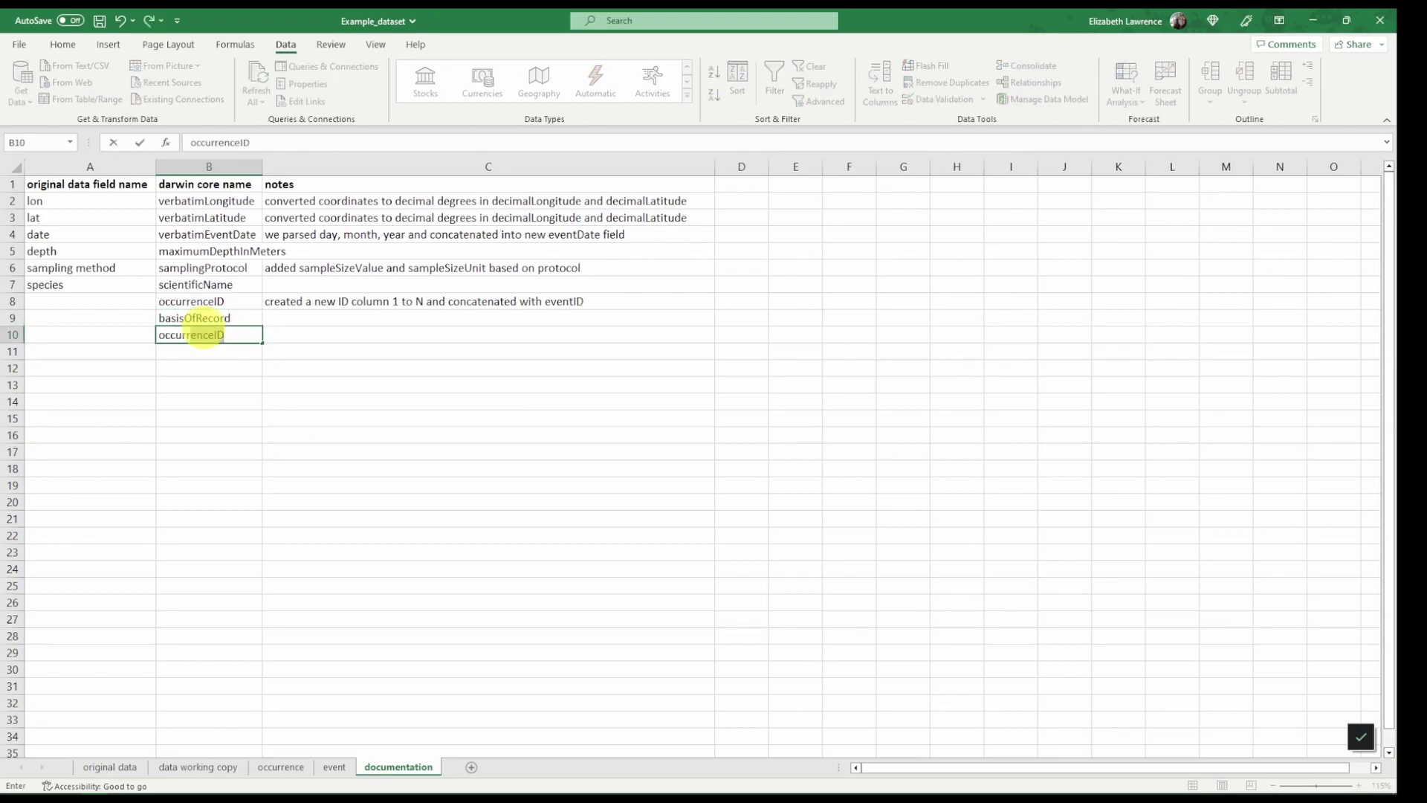
pyautogui.write('ccurrenceIDStatus')
pyautogui.press('Tab')
# Note both as 'inferred from data', occurrenceStatus also as present (no percent cover of 0).
pyautogui.press('Up')
pyautogui.write('infe')
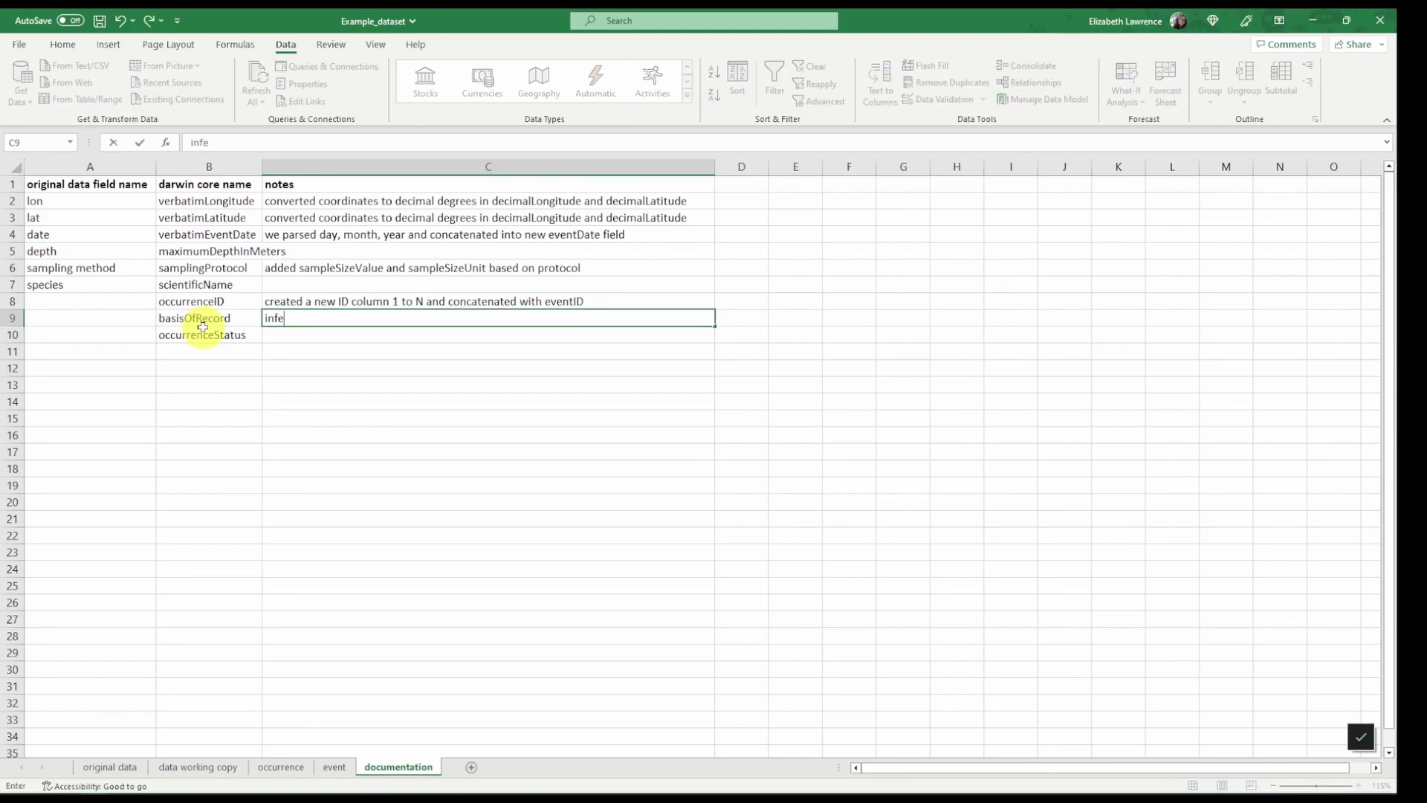
pyautogui.write('rred f')
pyautogui.write('rom data')
pyautogui.press('Return')
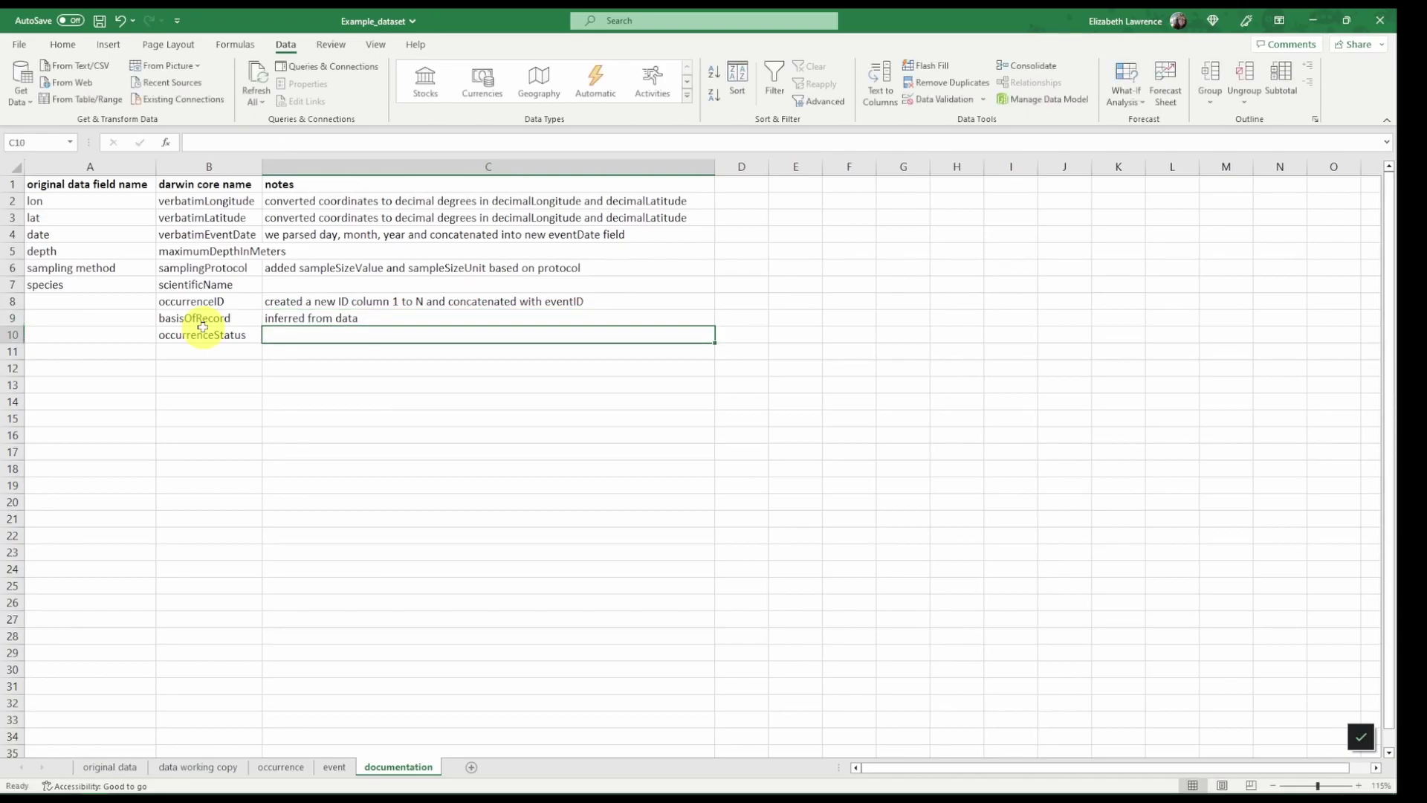
pyautogui.write('inferred from data')
pyautogui.press('Return')
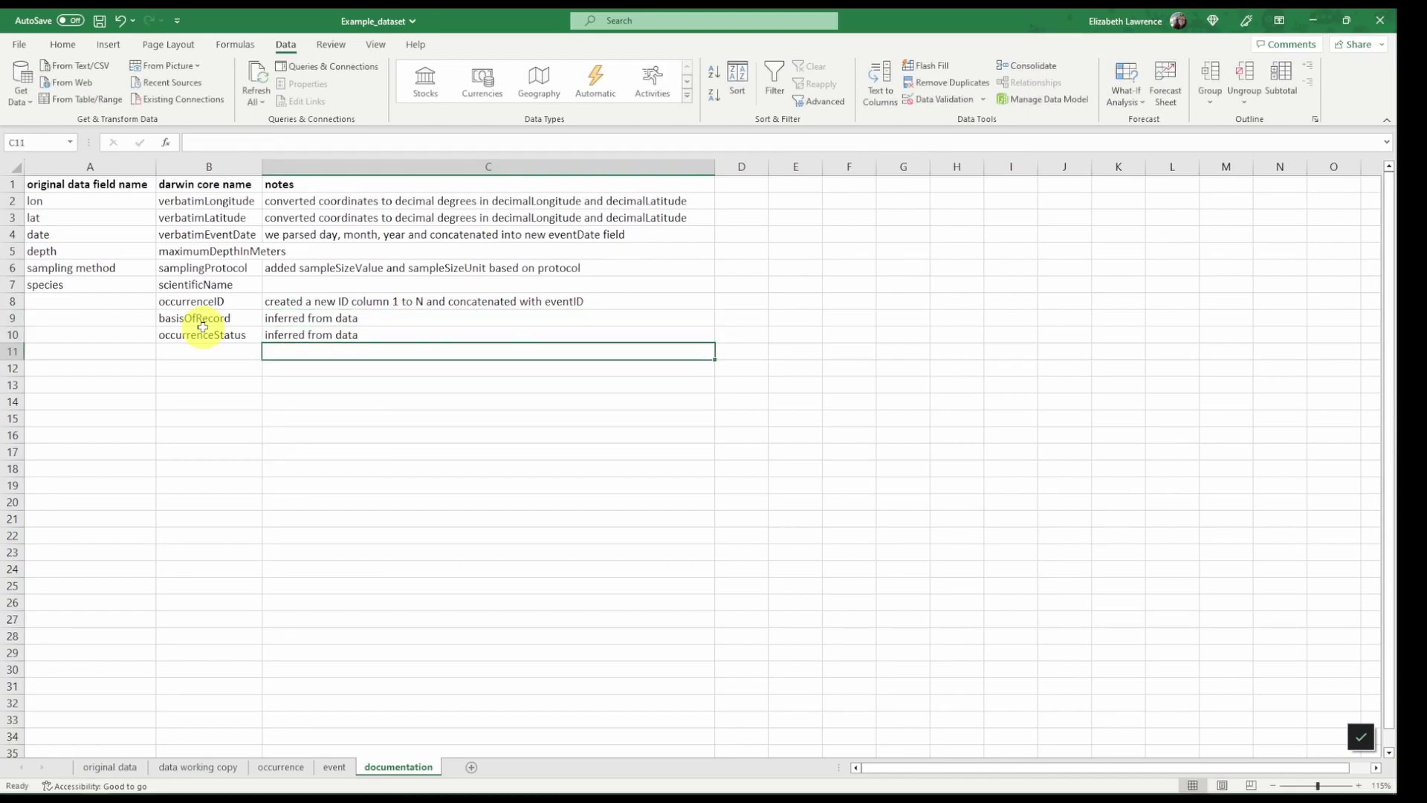
pyautogui.click(397, 335)
pyautogui.click(363, 142)
pyautogui.write('to be present (')
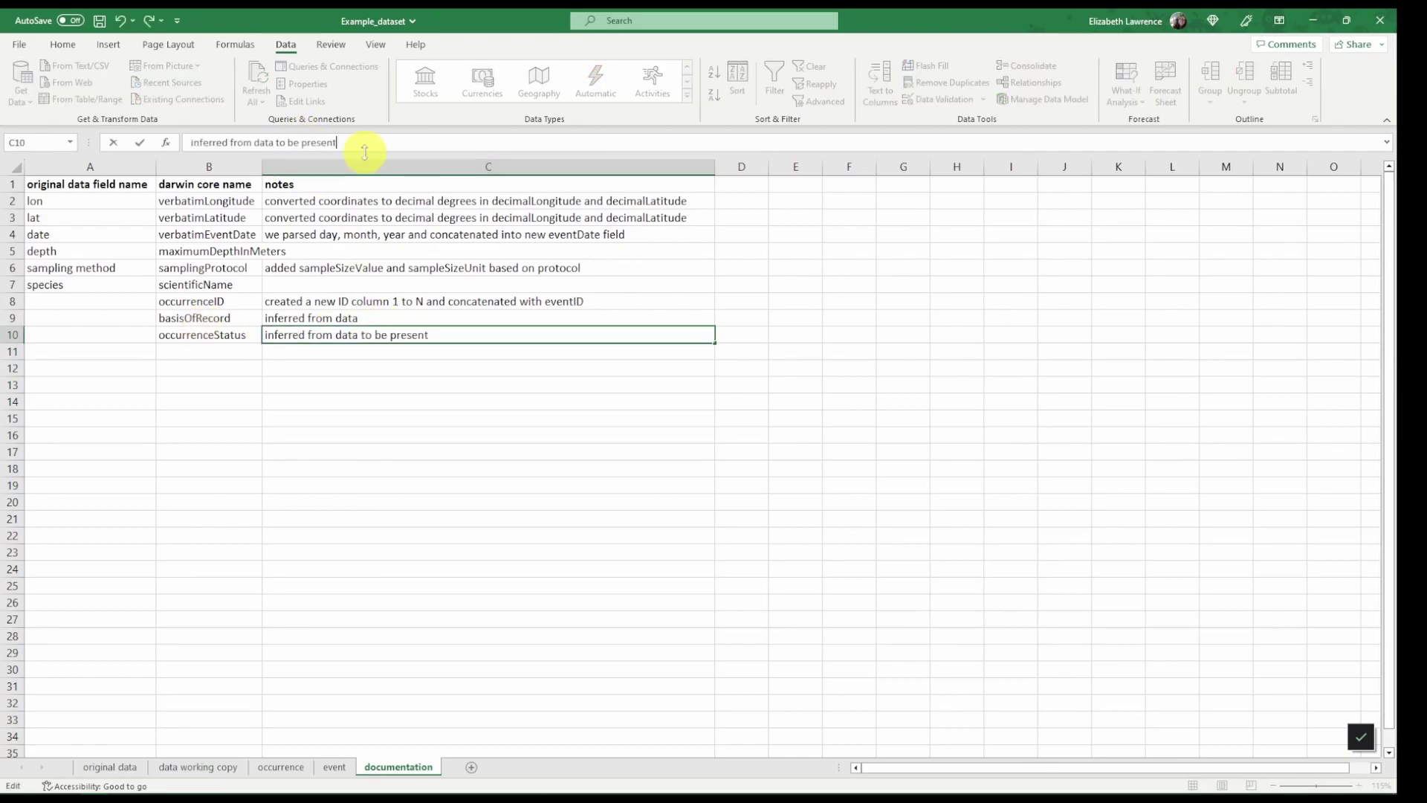
pyautogui.write('no perc')
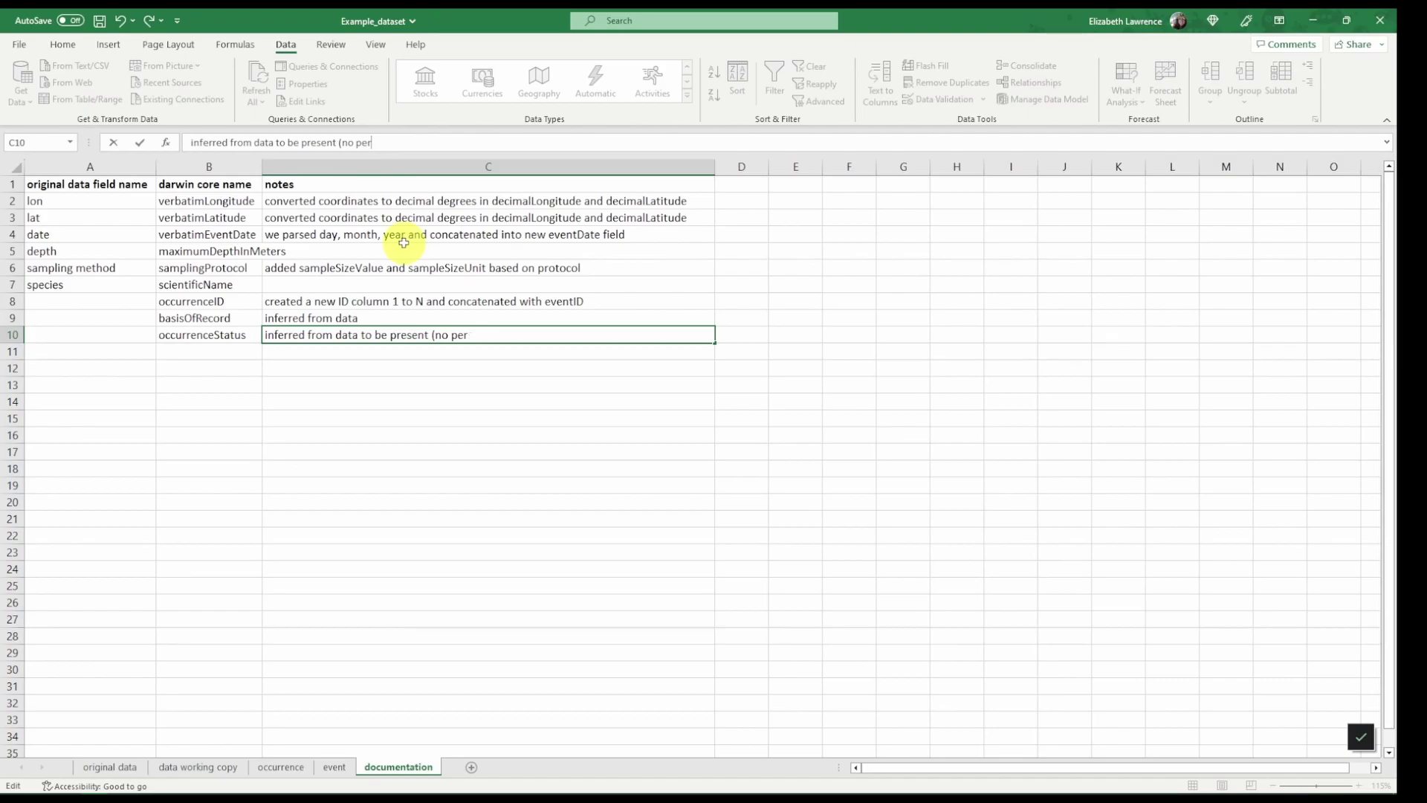
pyautogui.write('ent cover ')
pyautogui.write('of 0)')
pyautogui.press('Return')
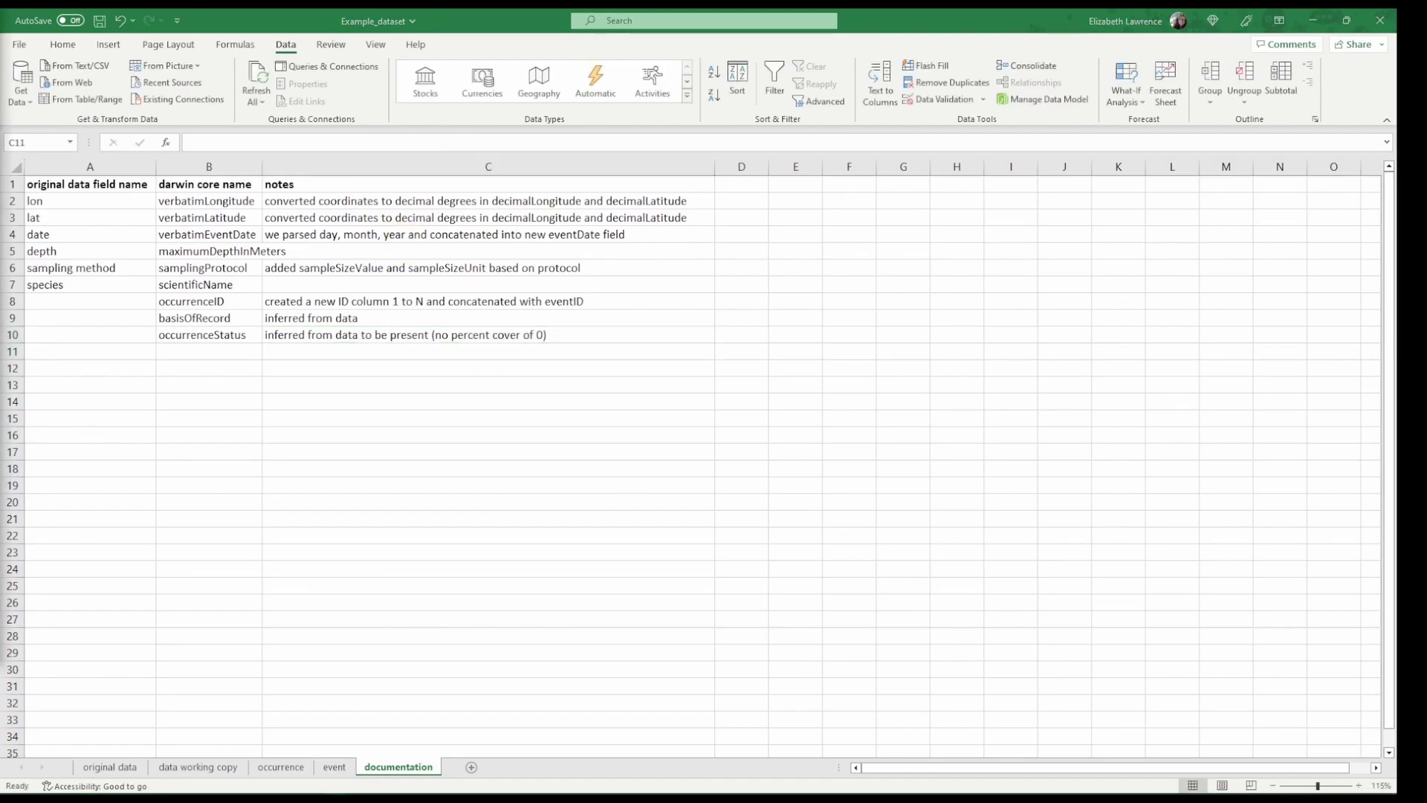